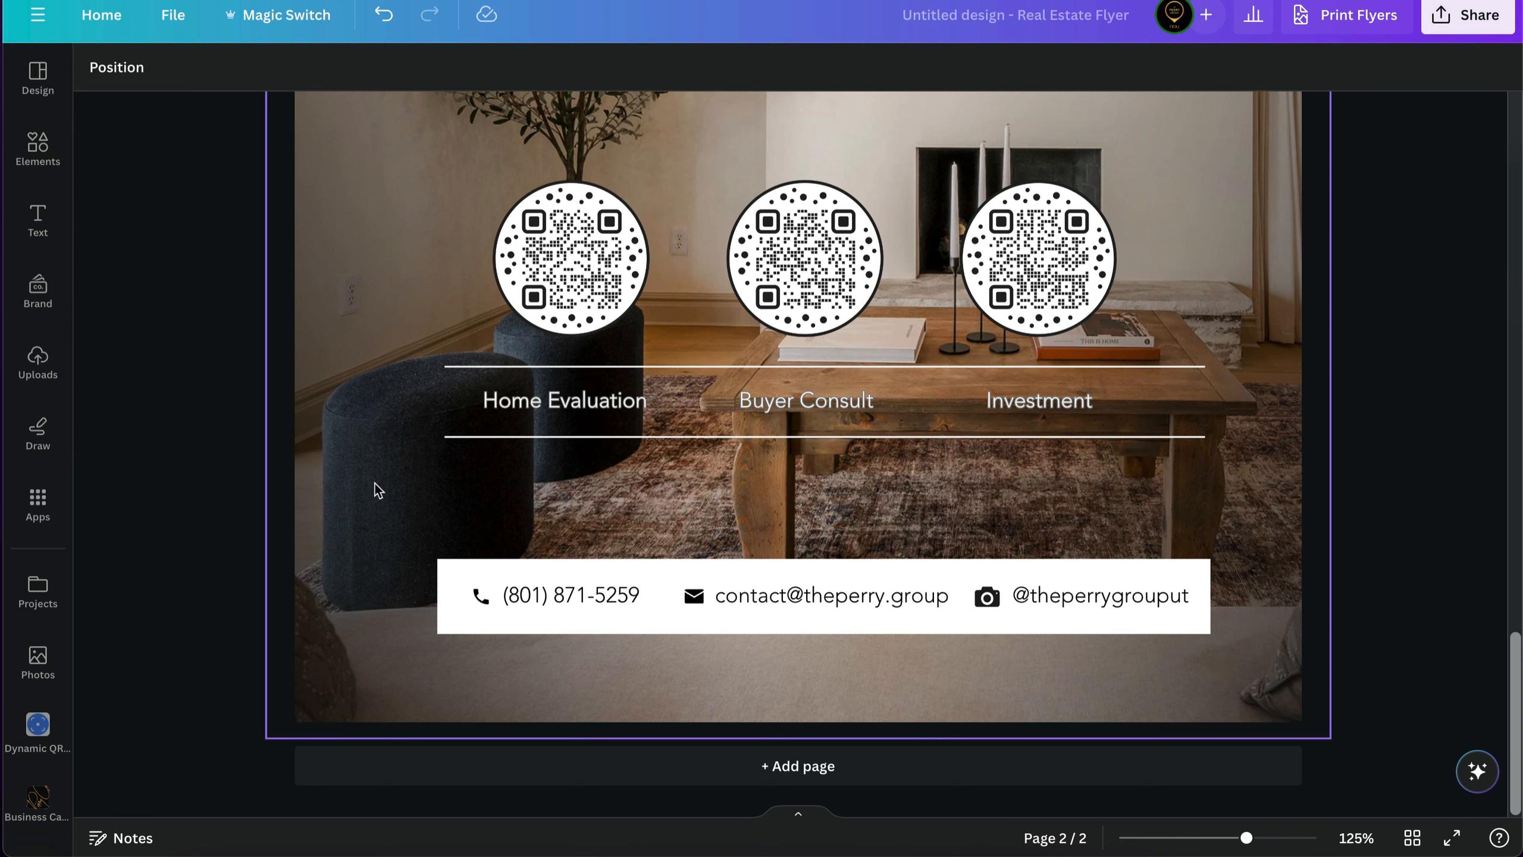
left_click_drag(386, 522, 1235, 665)
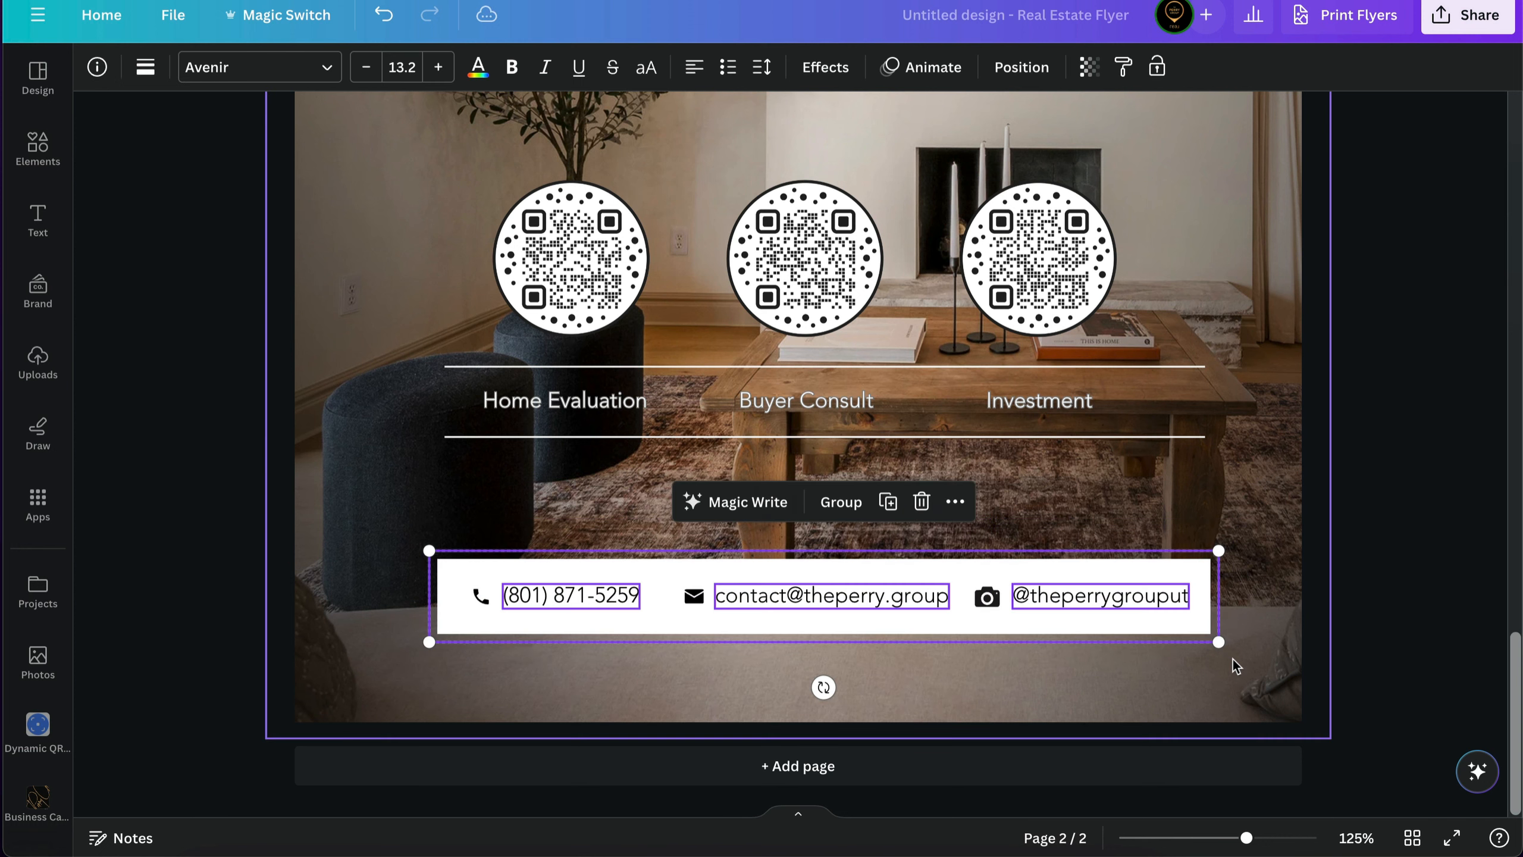
left_click(1222, 522)
left_click(1222, 523)
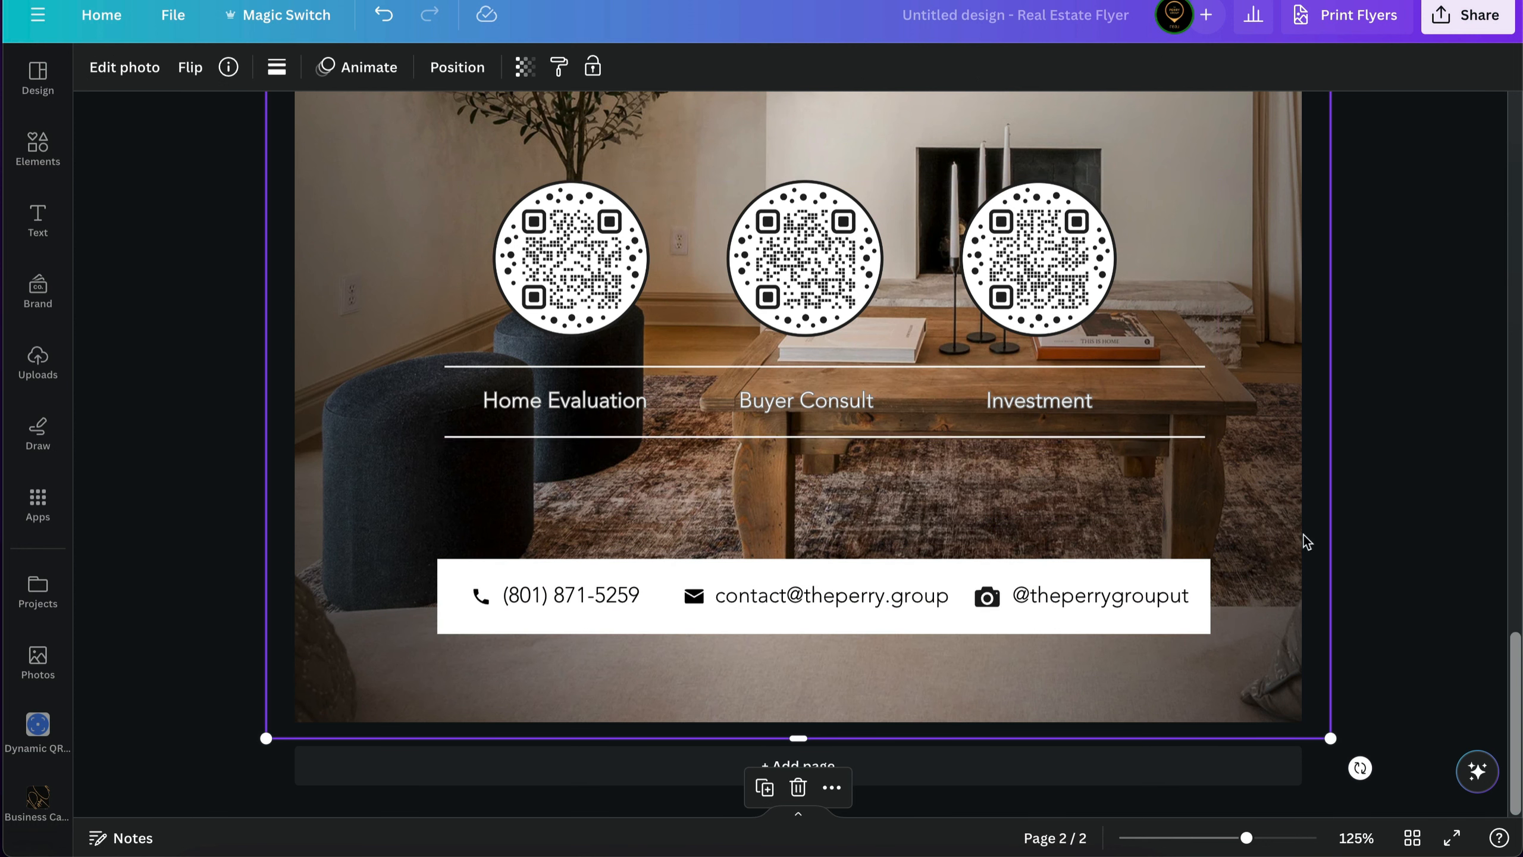
left_click_drag(1272, 561, 1191, 568)
key("super+z")
left_click(1422, 555)
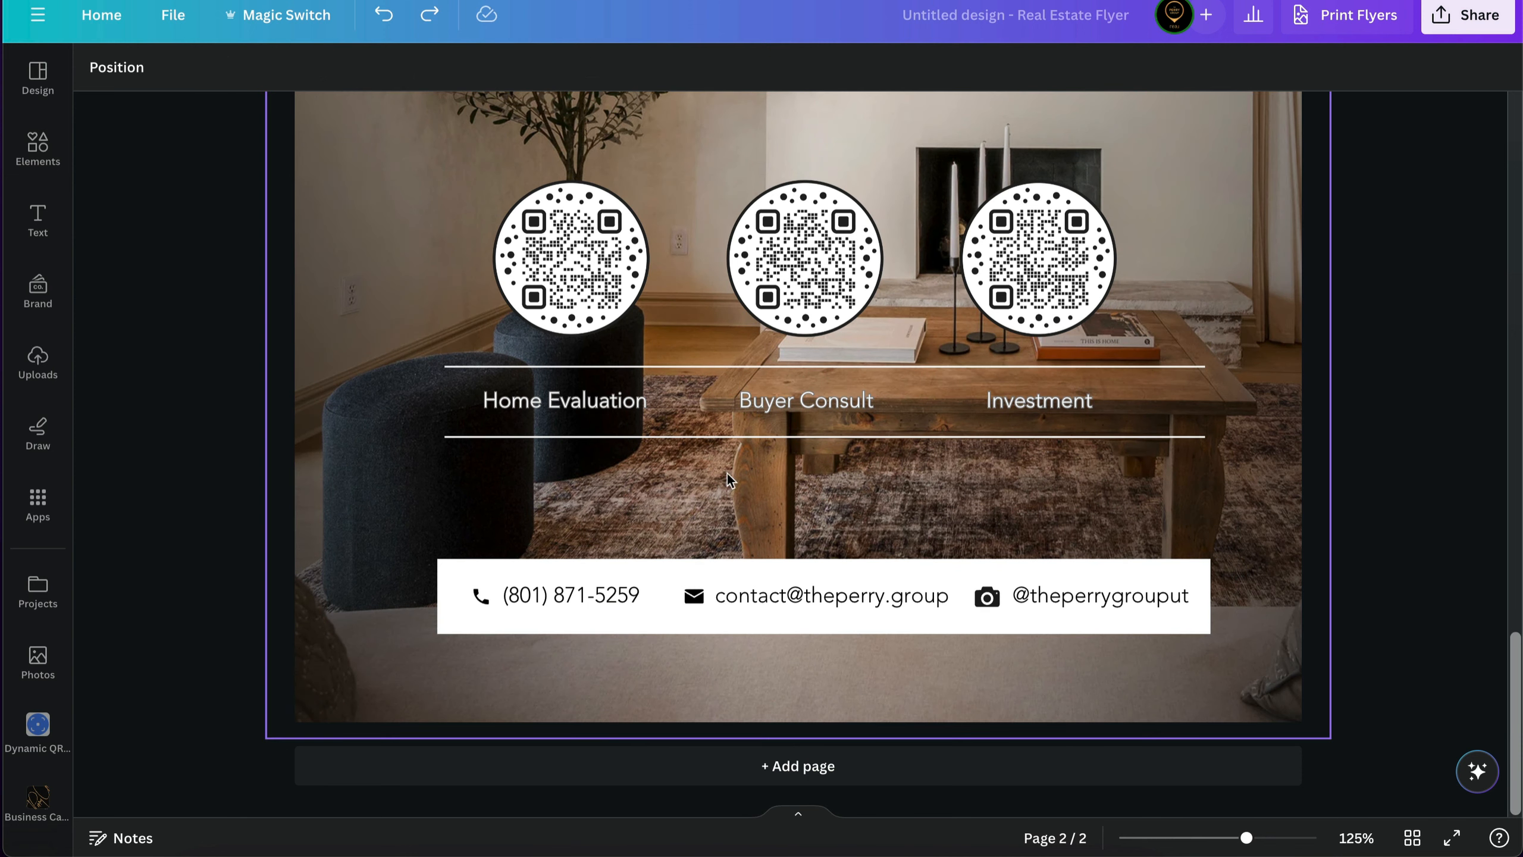
Step: Group the white contact bar with its phone, email and social handle texts and icons
left_click_drag(384, 514, 1246, 672)
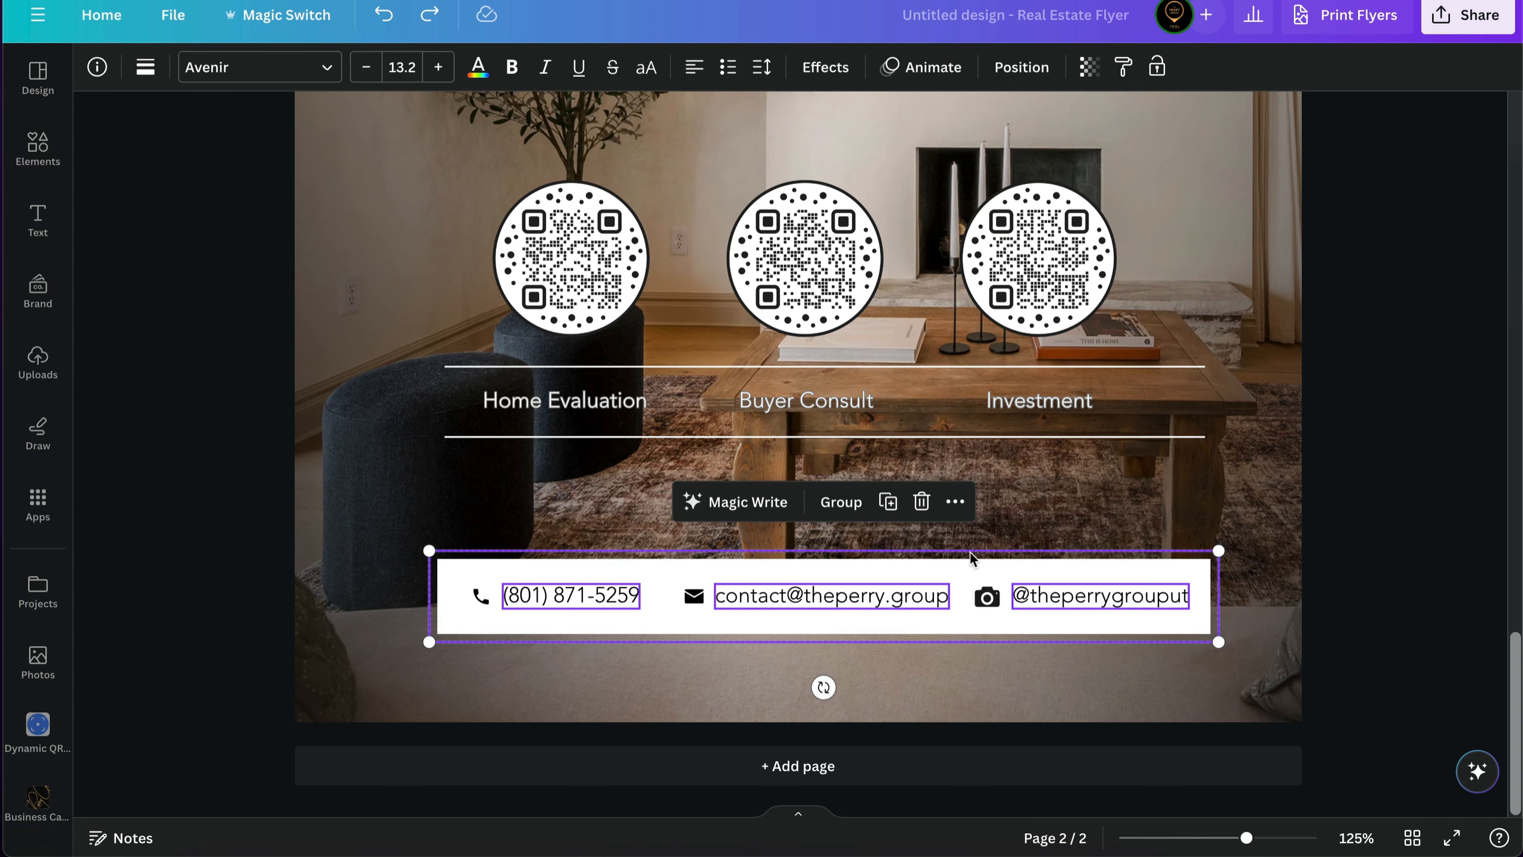
left_click(842, 510)
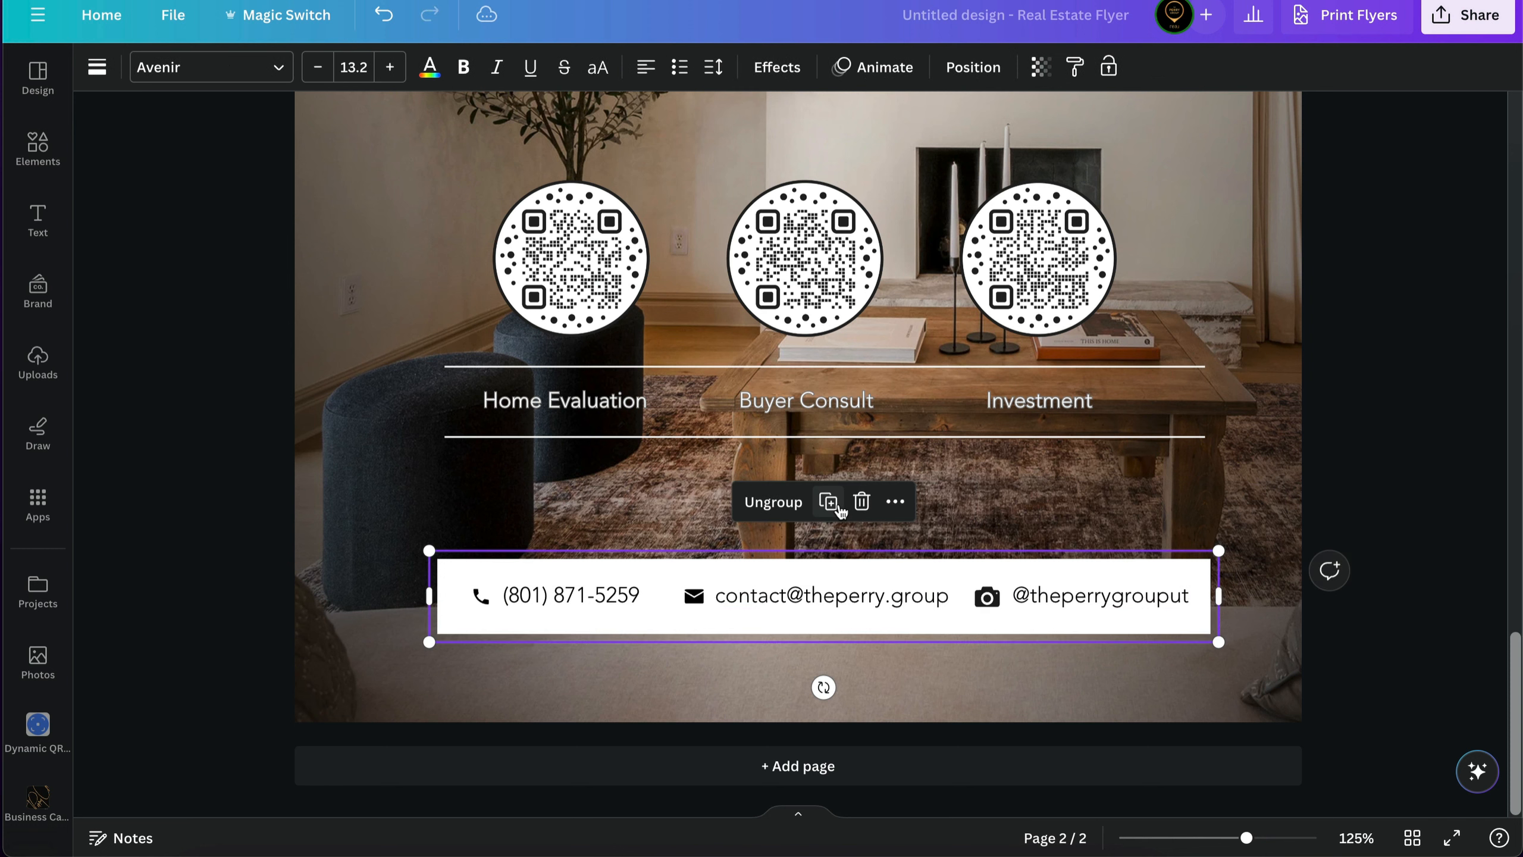
left_click(1444, 573)
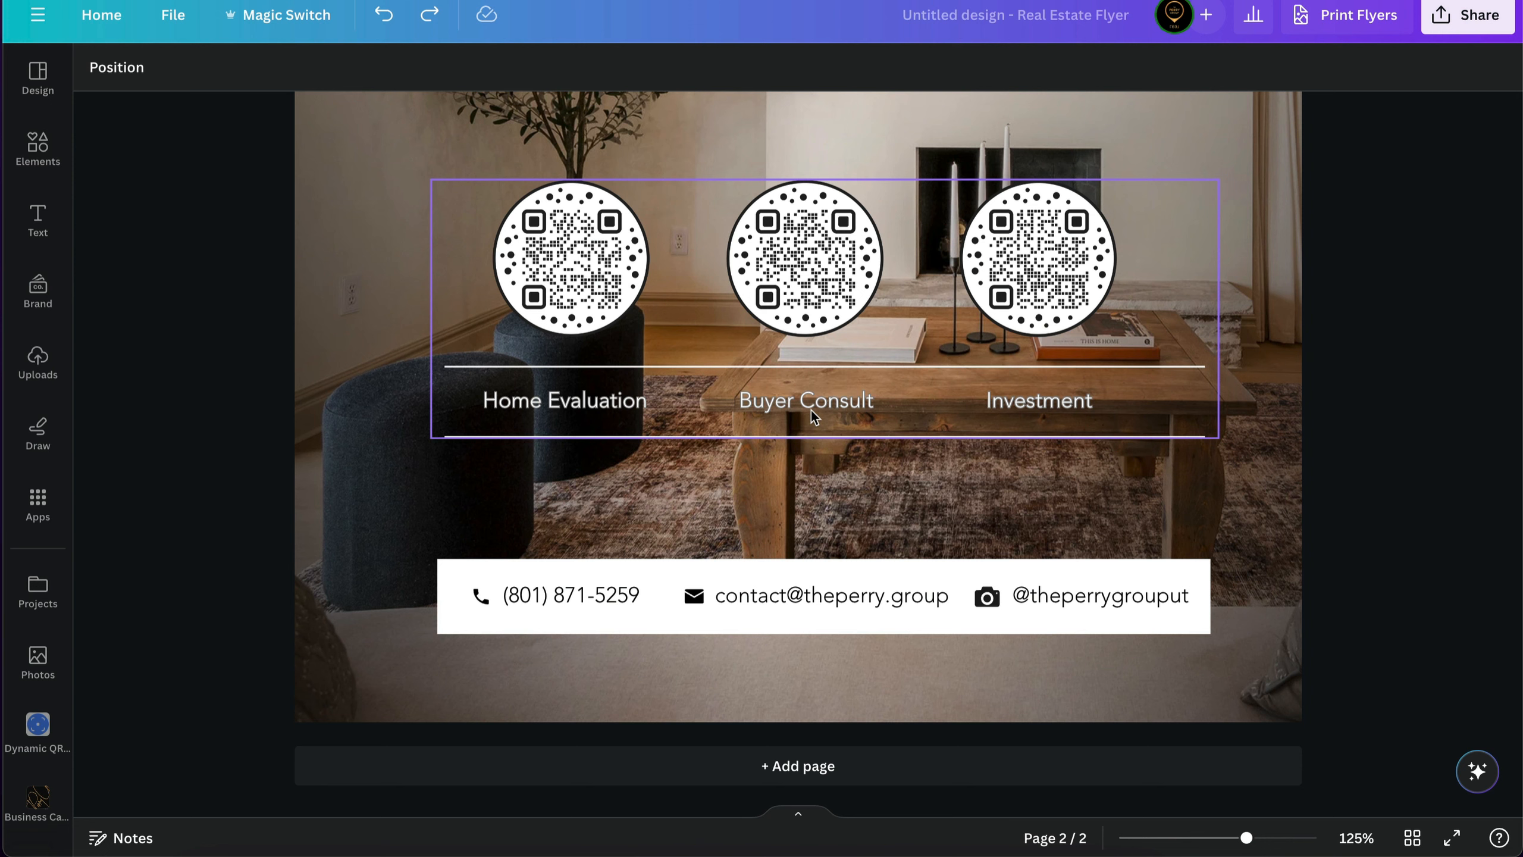
Step: Ungroup the block holding the three QR codes, their labels and the divider lines on page 2
scroll(812, 414, "down", 5)
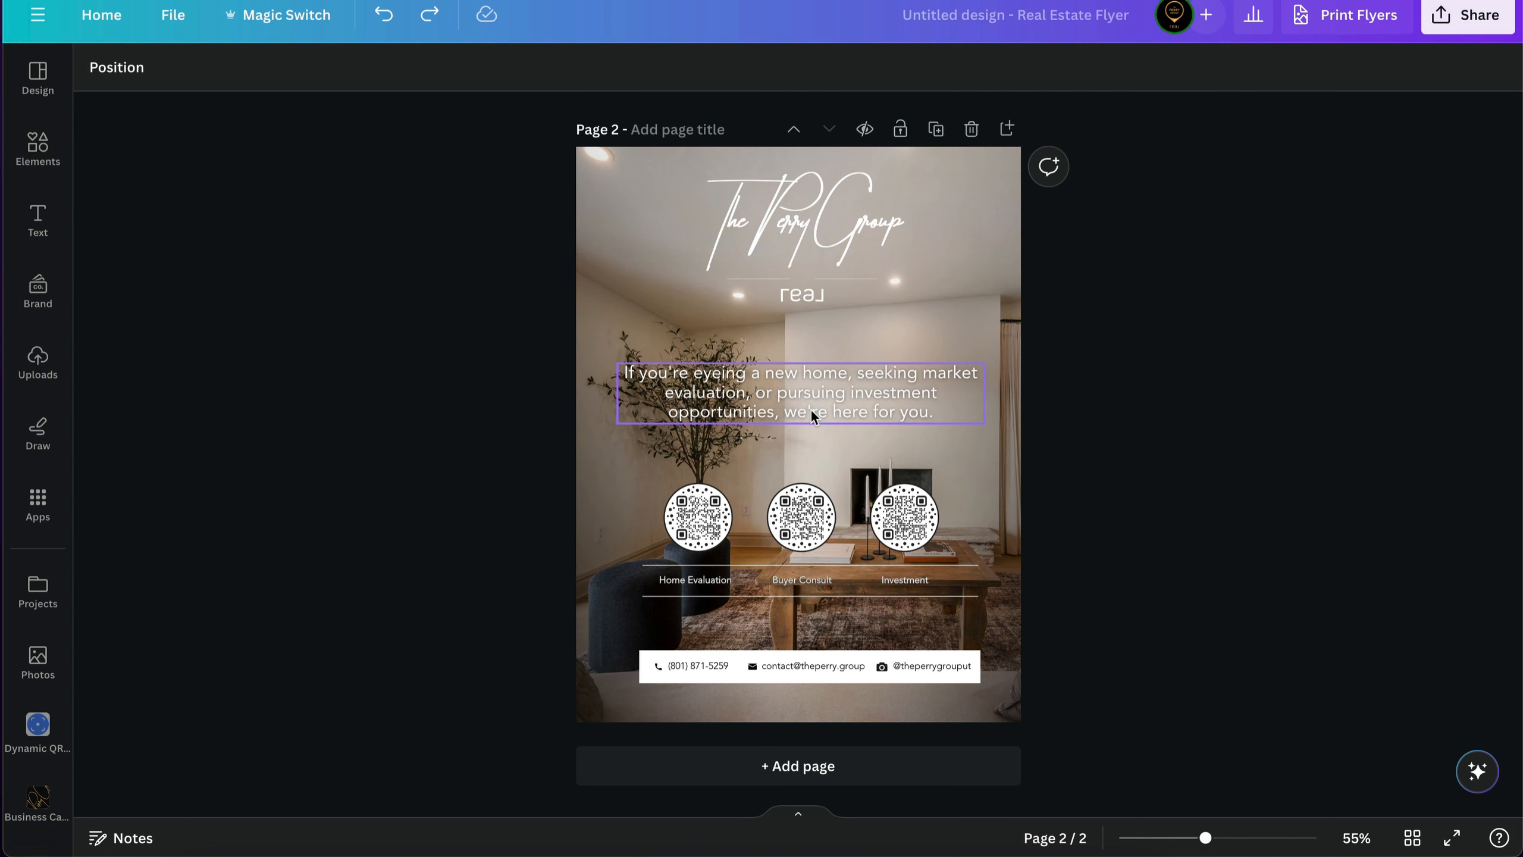
scroll(812, 414, "down", 2)
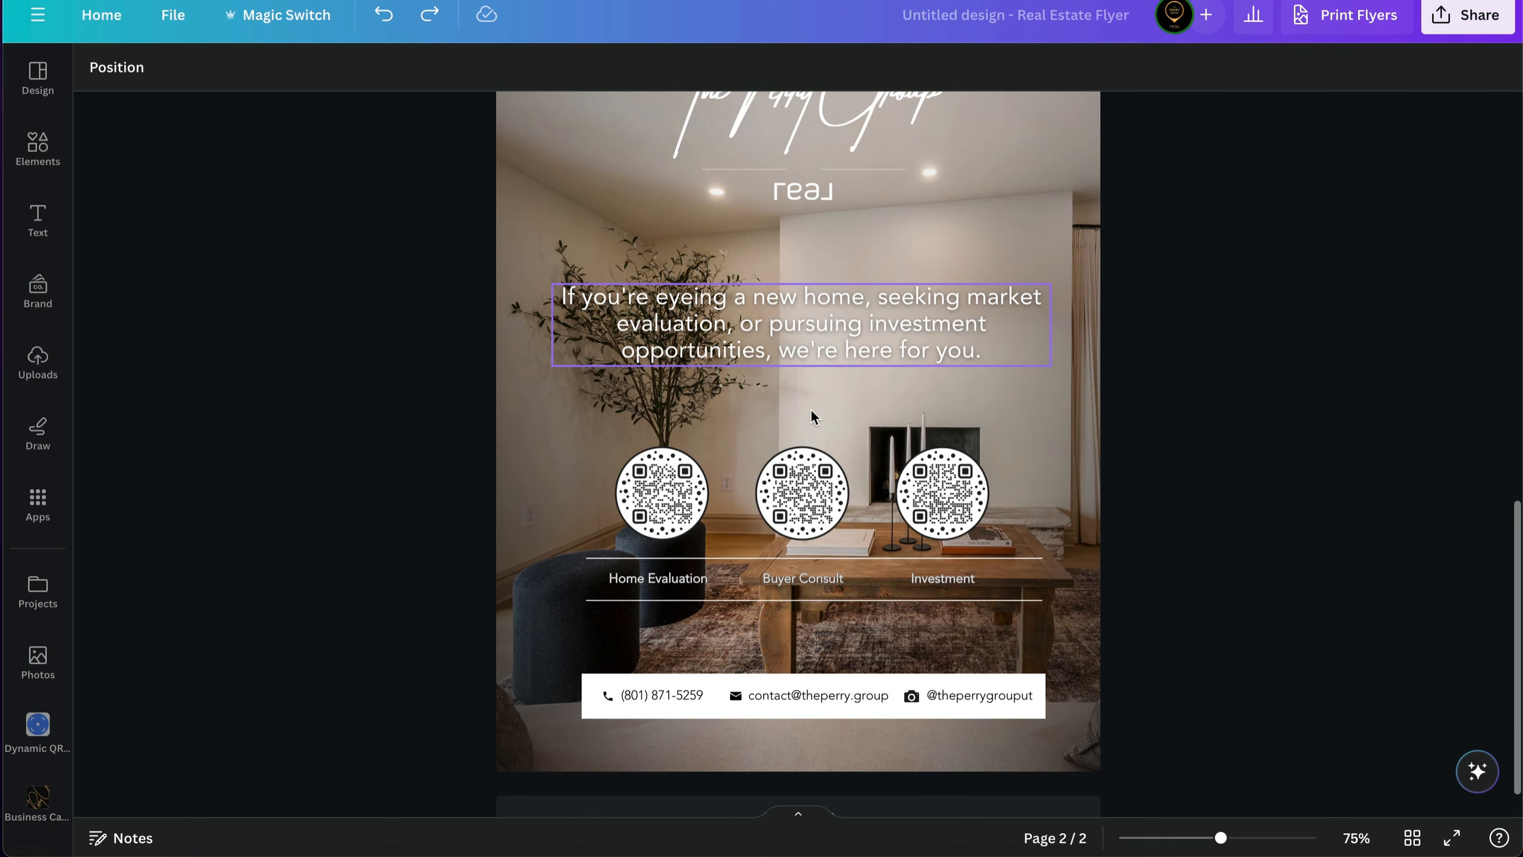
scroll(812, 414, "up", 3)
scroll(812, 414, "up", 3)
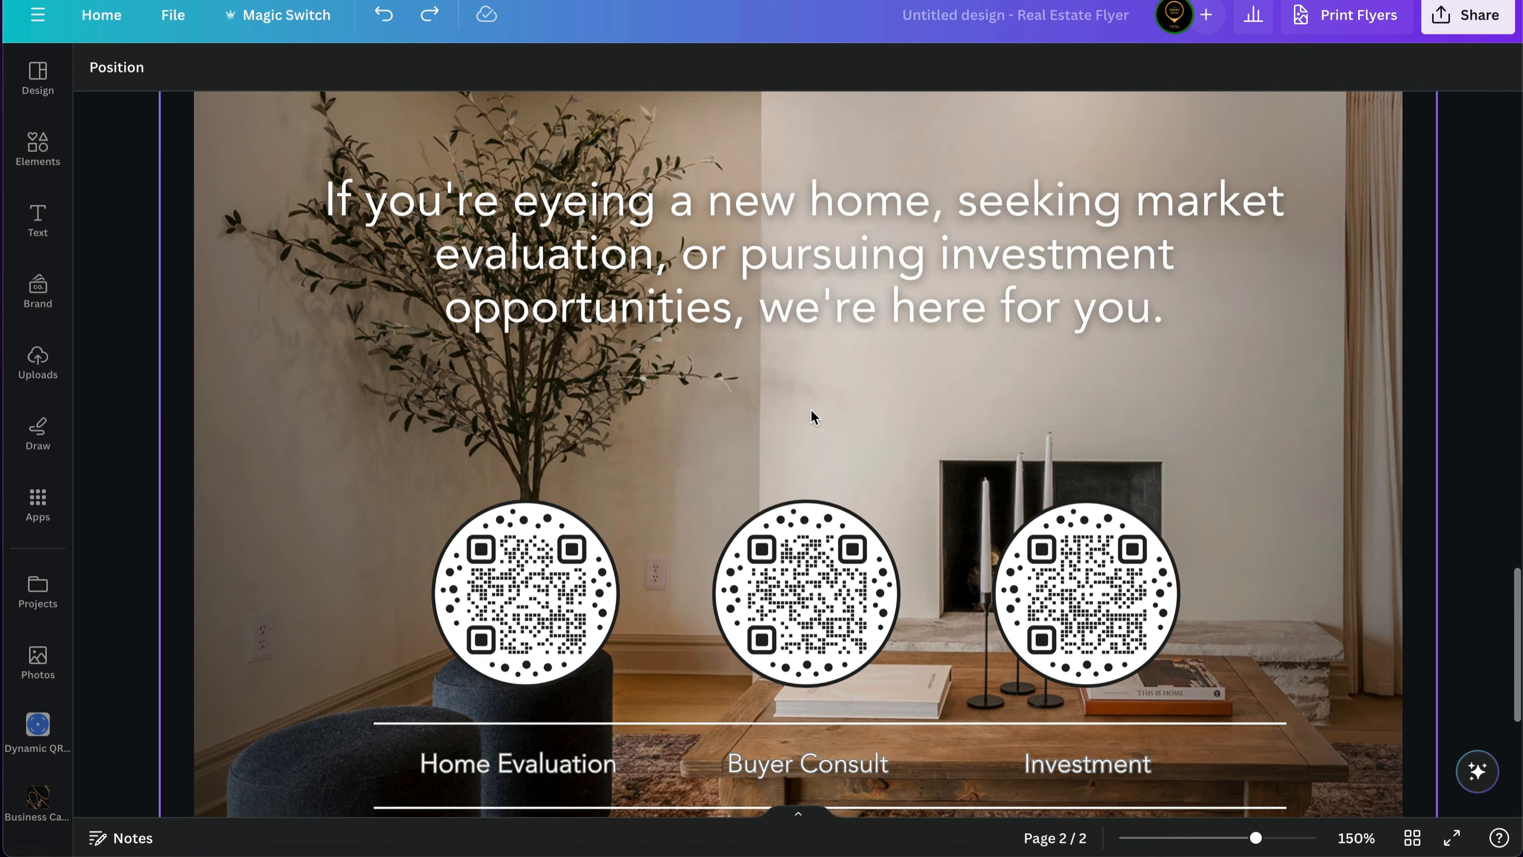
scroll(811, 414, "down", 6)
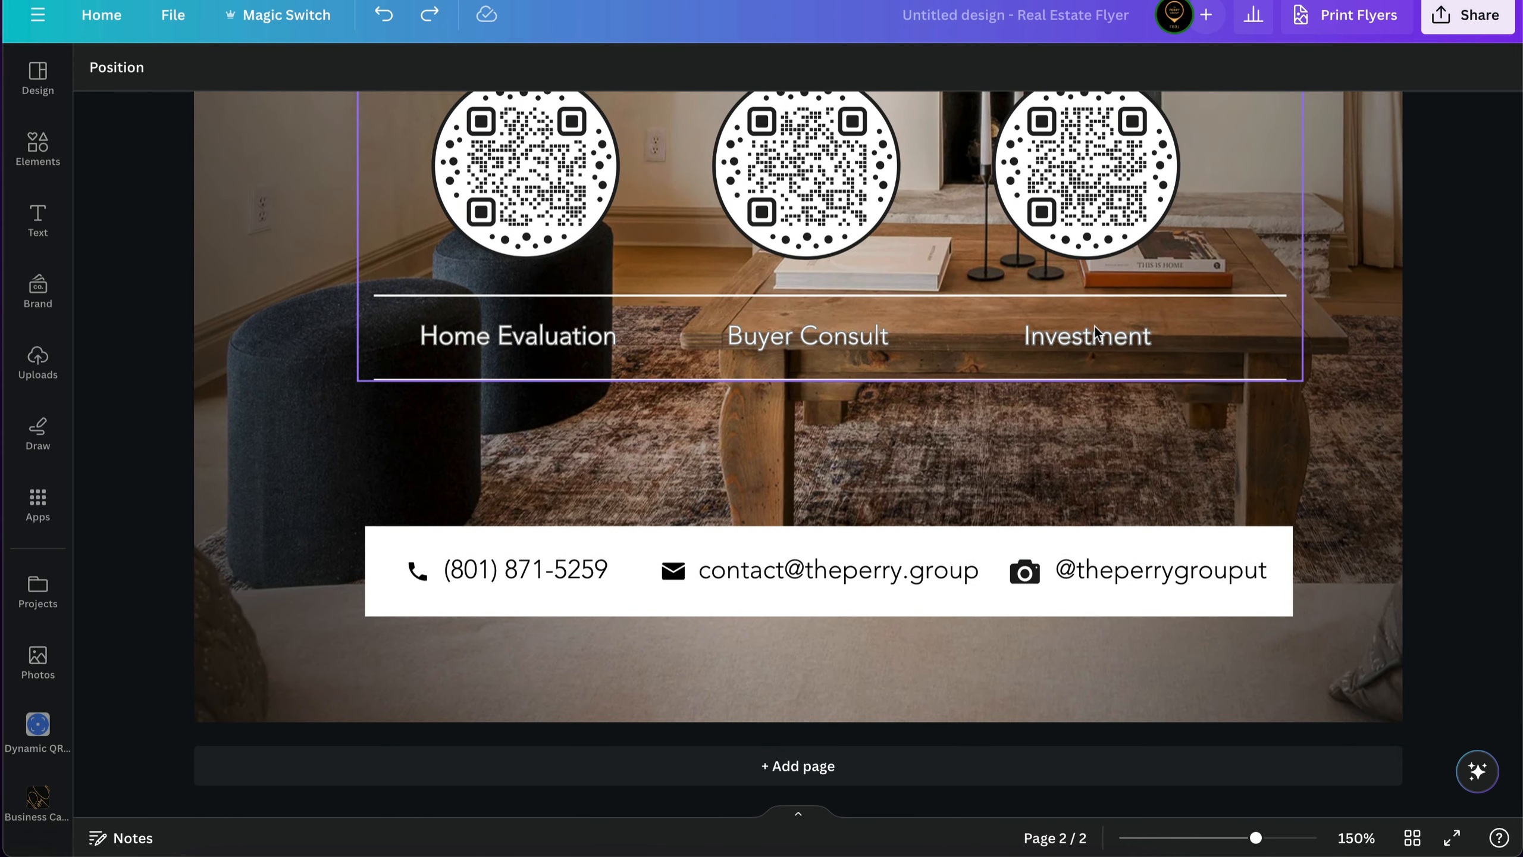
left_click(1059, 348)
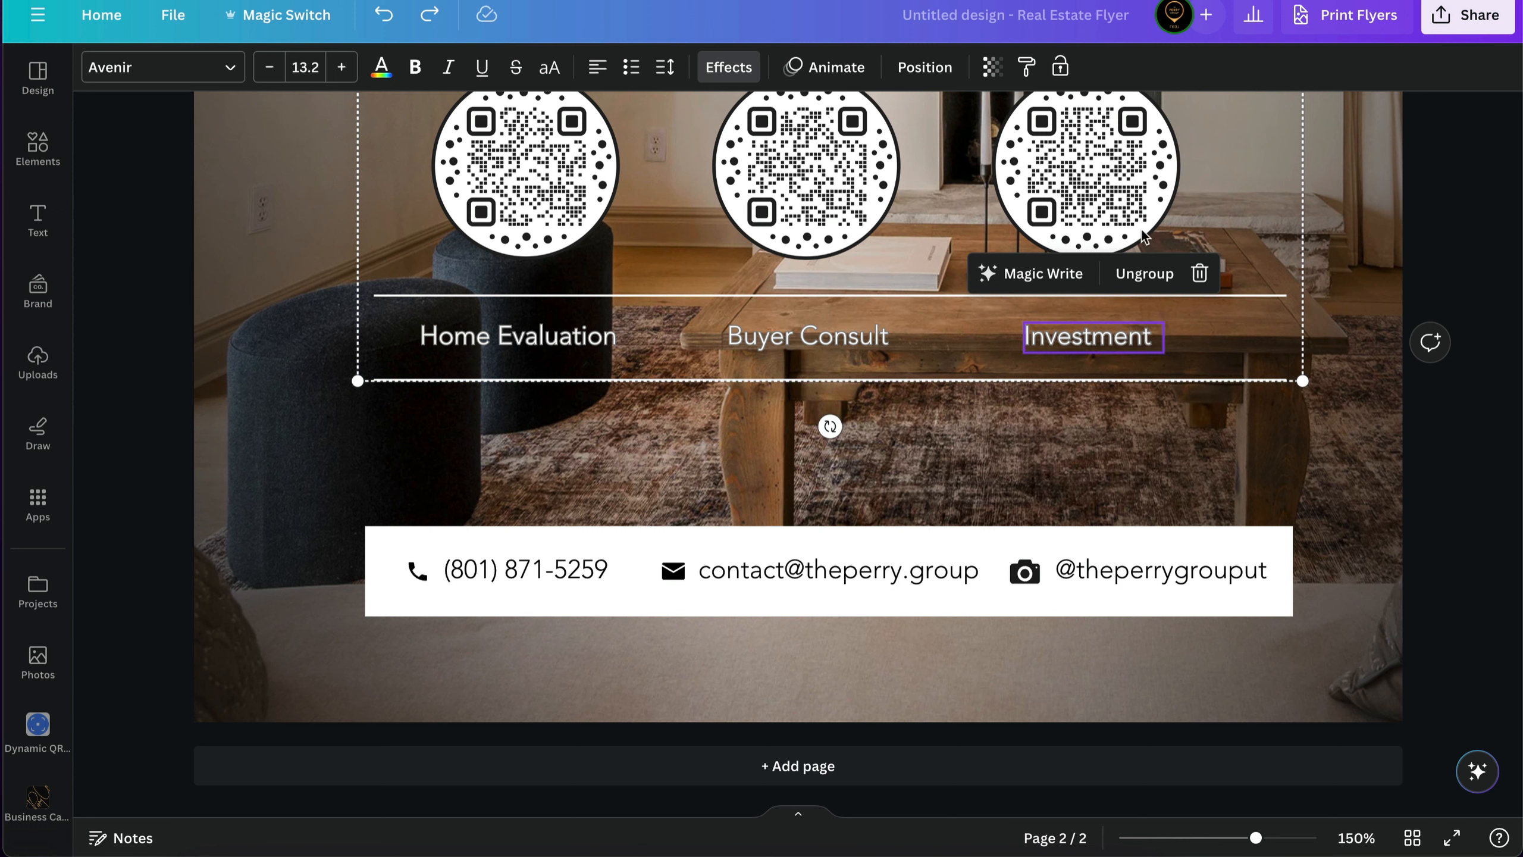
left_click(1145, 274)
left_click(1451, 222)
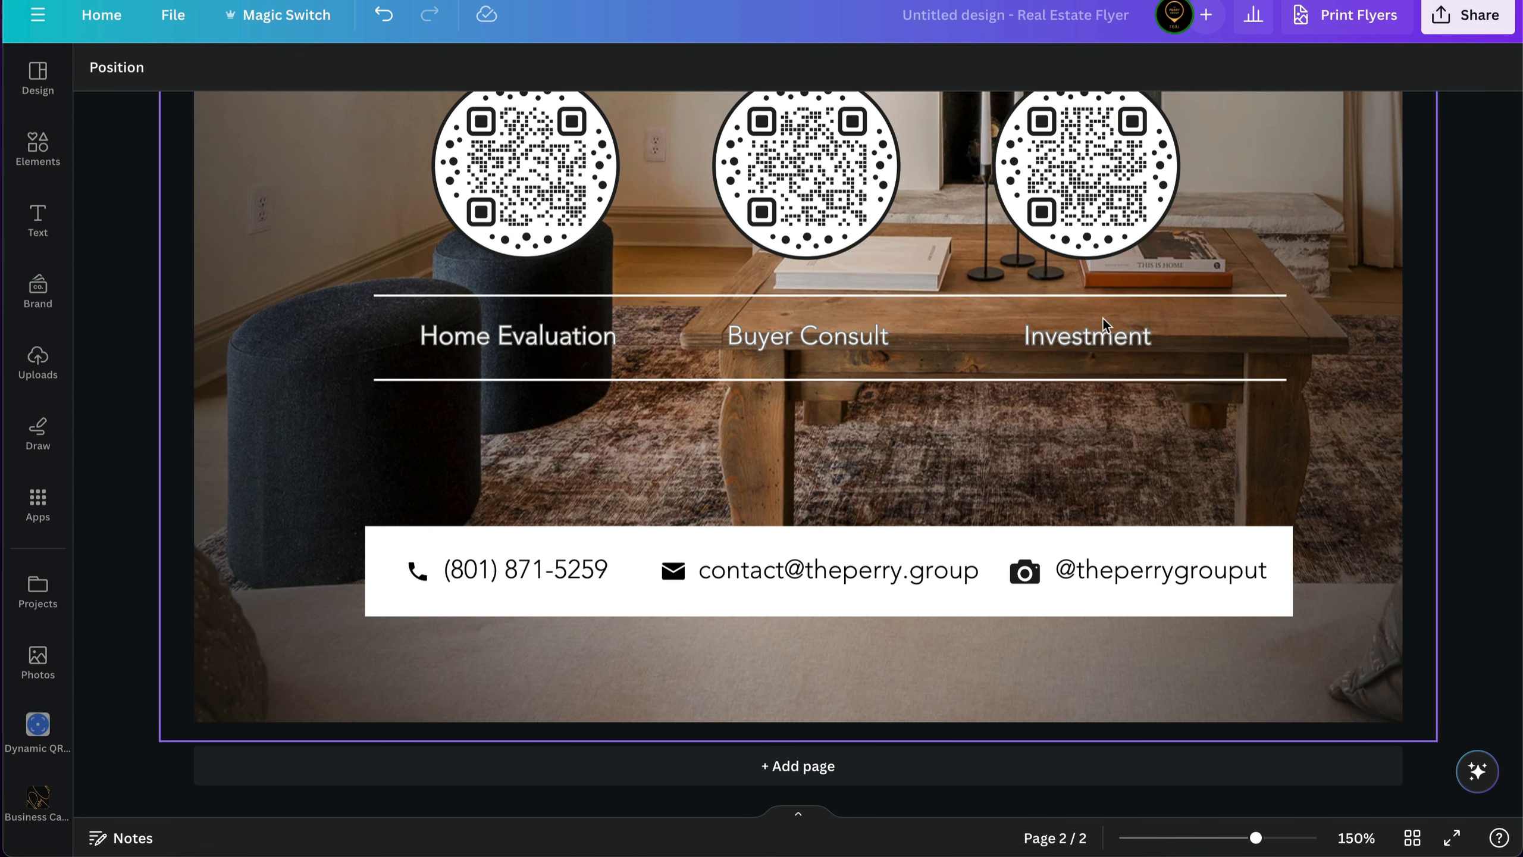
Step: Group the Home Evaluation label with its QR code, and group the Buyer Consult label with its QR code
left_click(1096, 356)
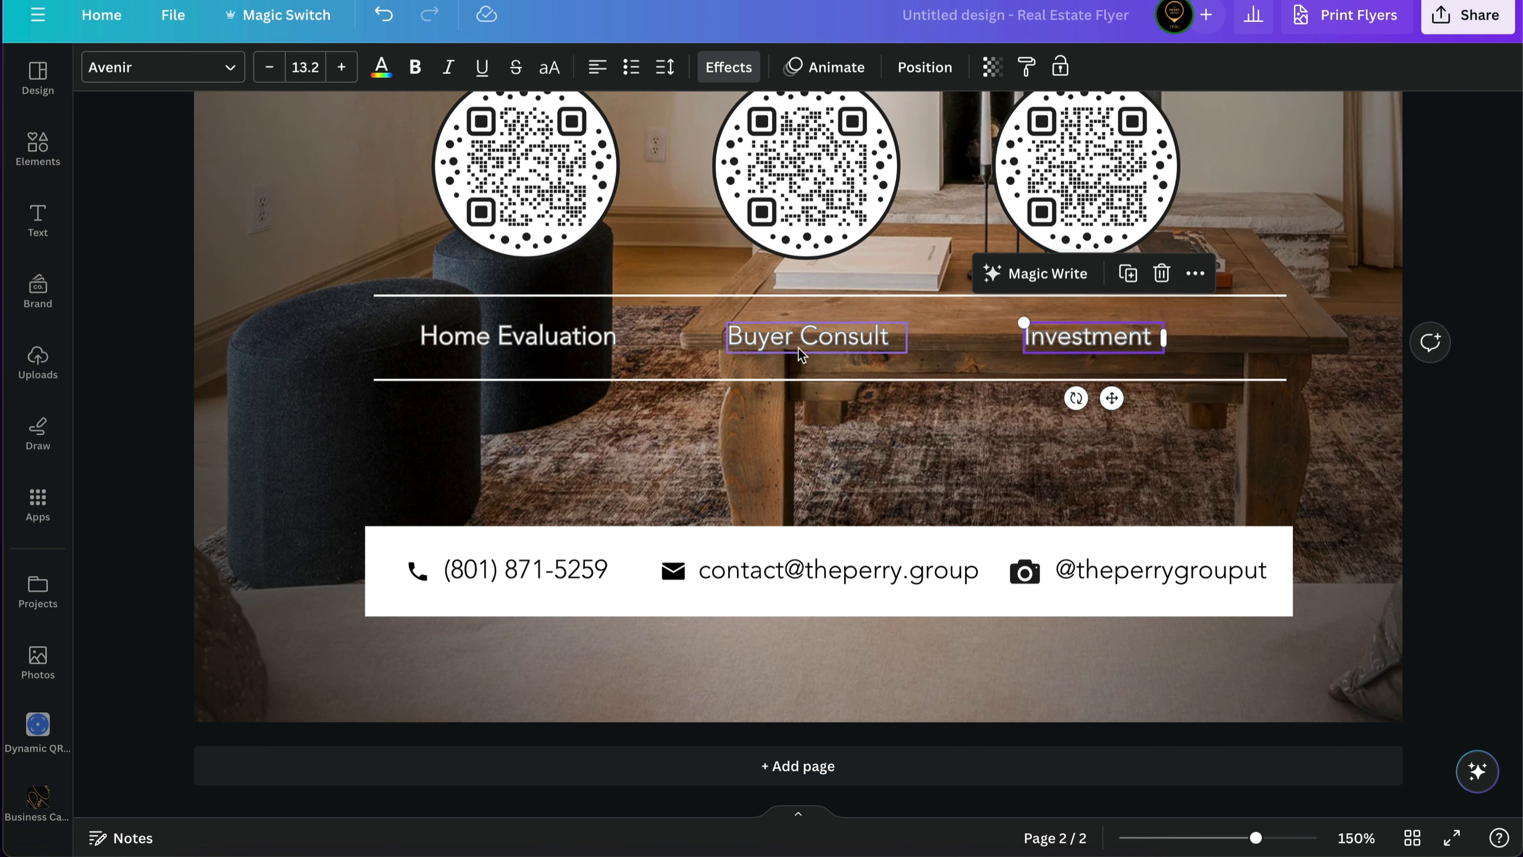
left_click(866, 354)
left_click(1082, 349)
left_click(577, 348)
left_click(528, 174, "shift")
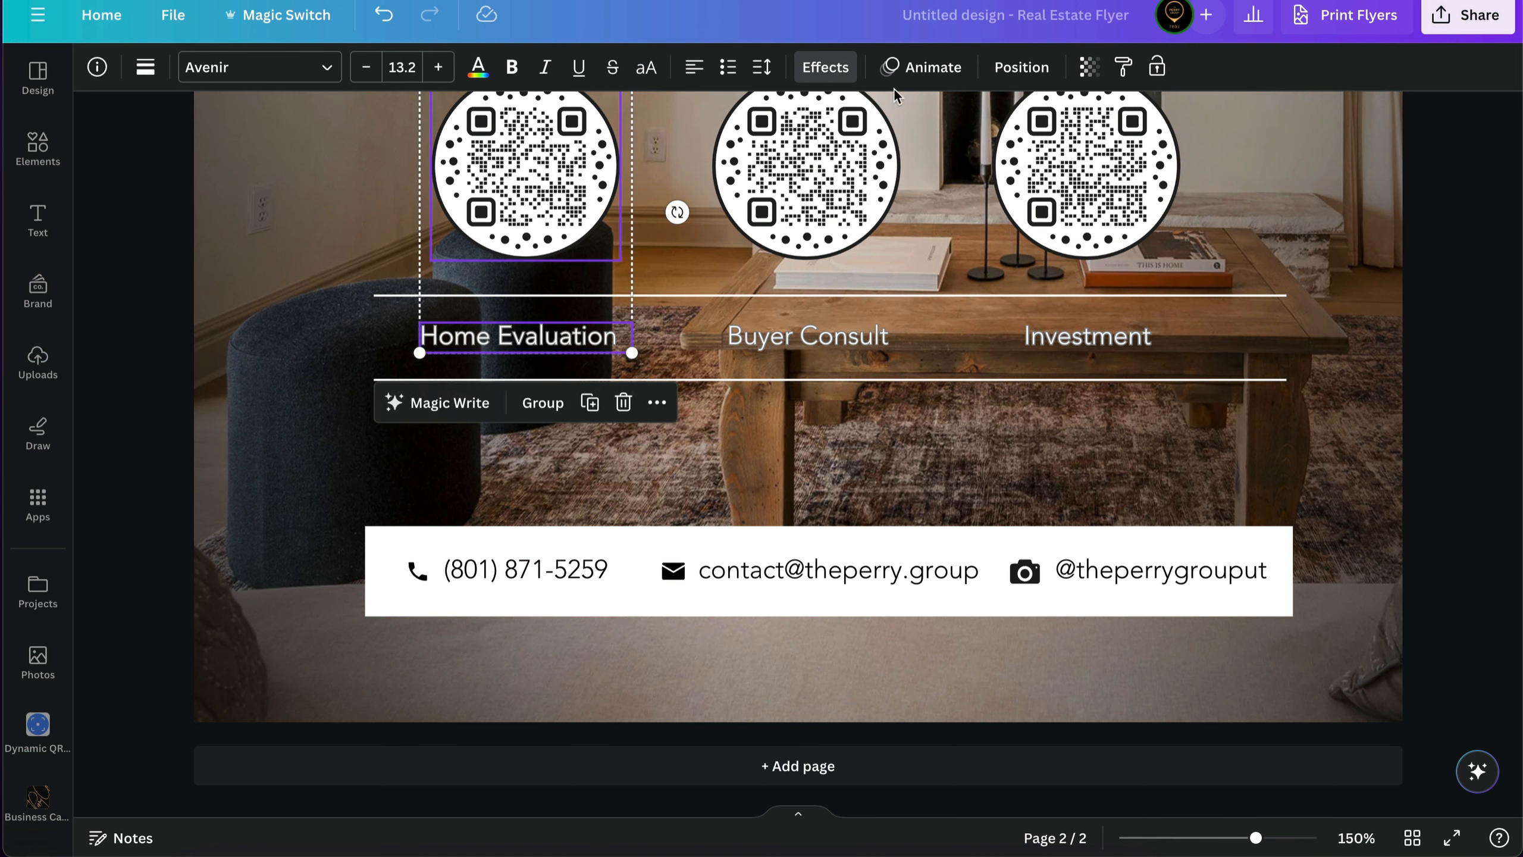
left_click(543, 402)
left_click(731, 337)
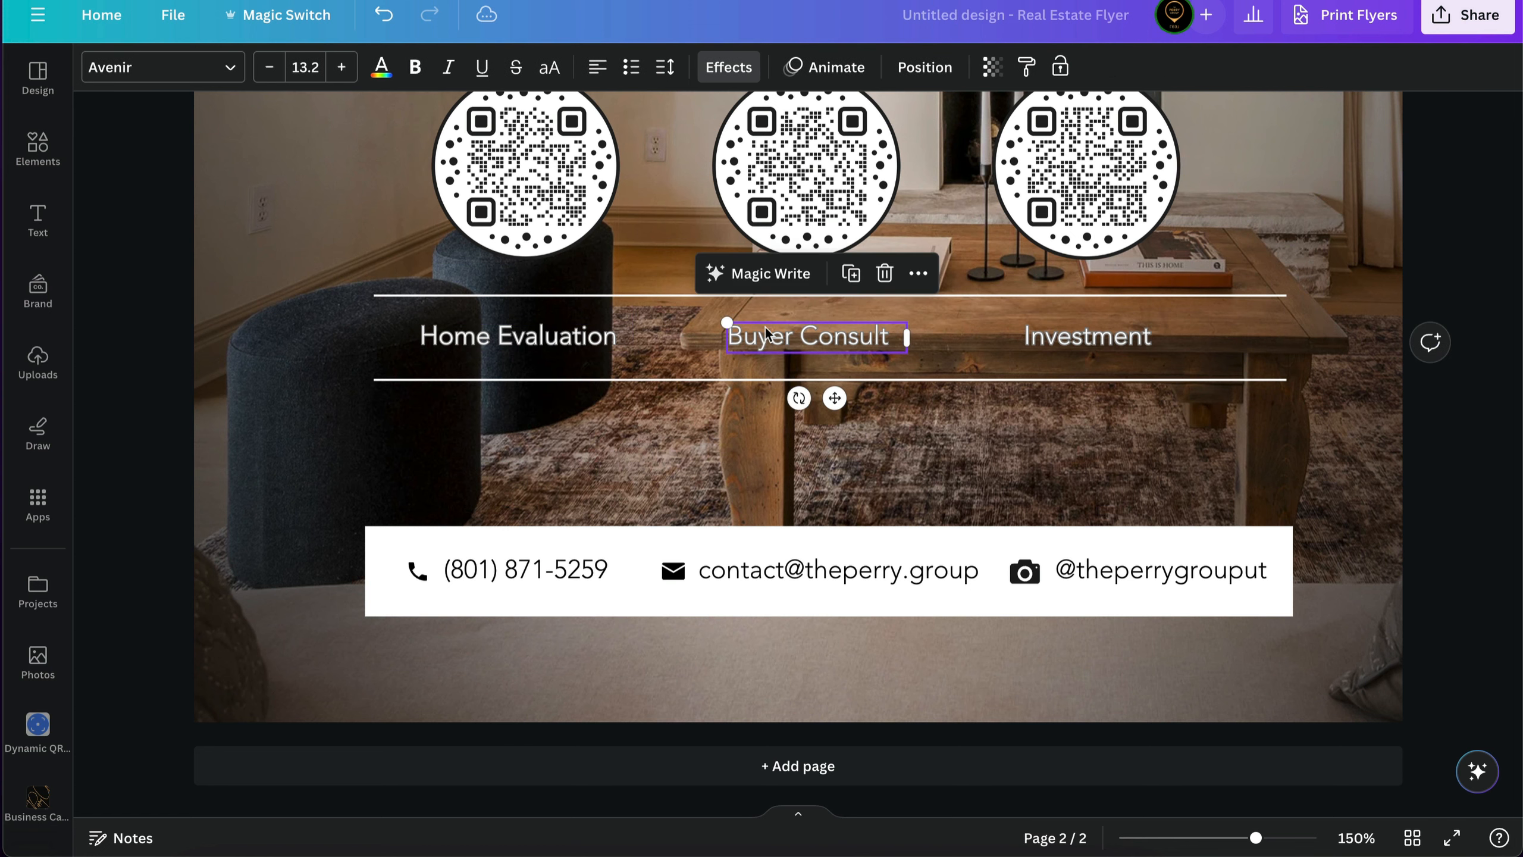
left_click(816, 173, "shift")
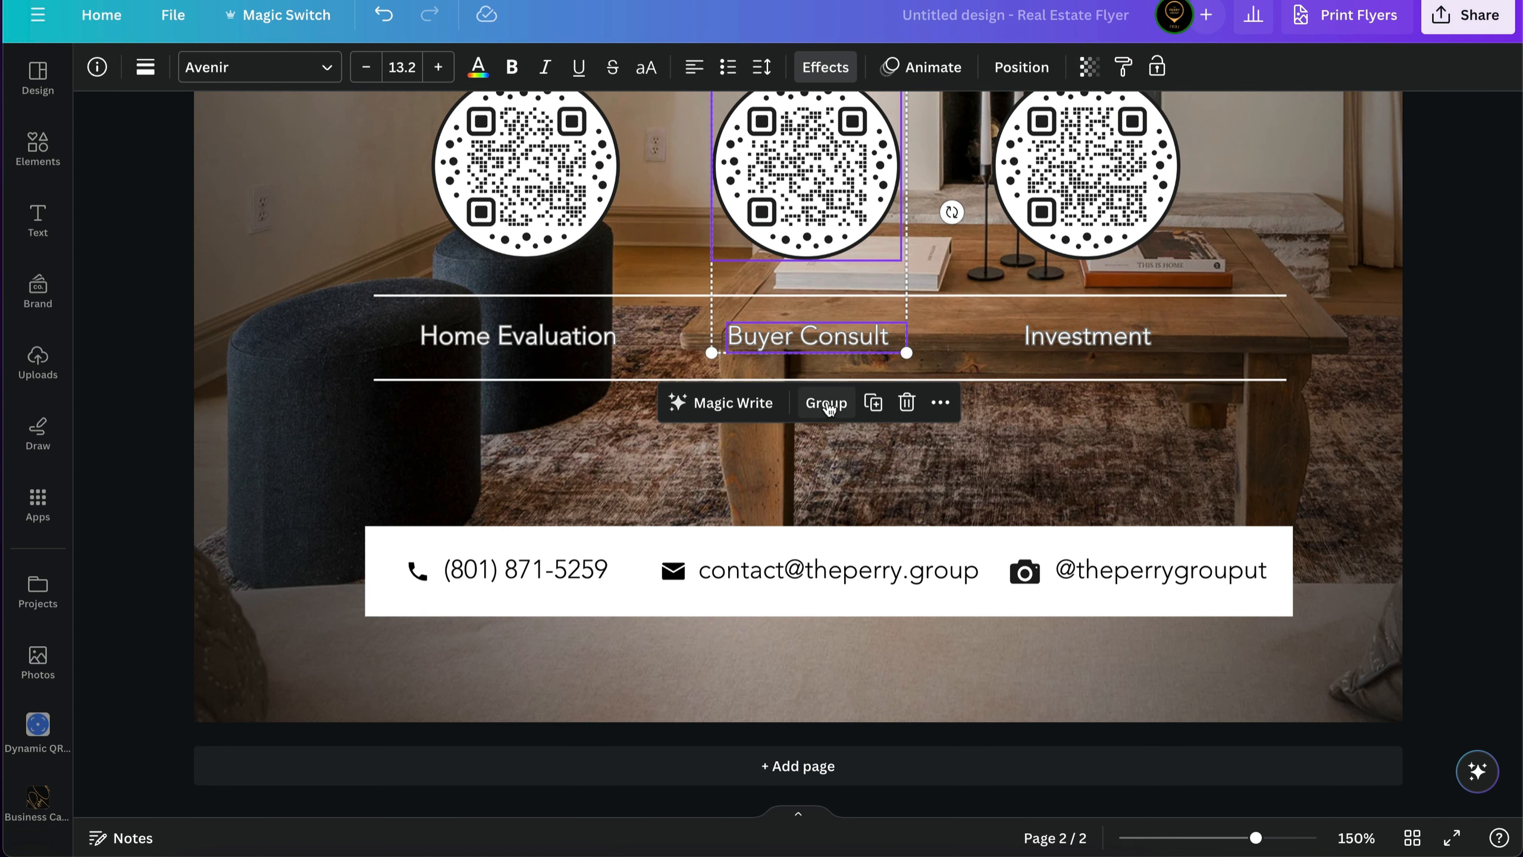
left_click(825, 403)
Step: Group the Investment label with its QR code and shift that group slightly left
left_click(1026, 342)
left_click(1086, 198, "shift")
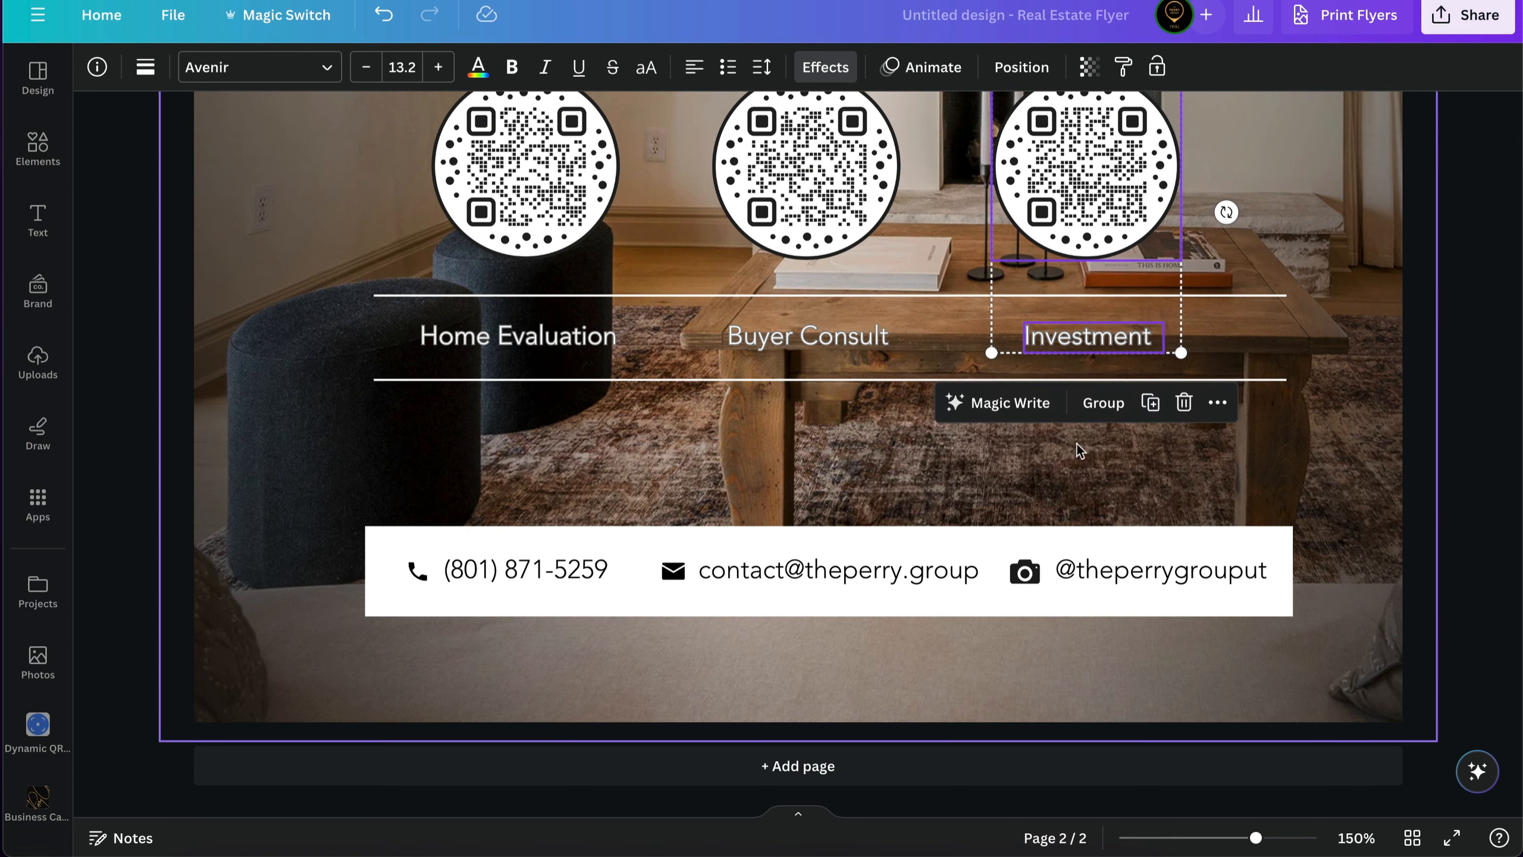
left_click(1084, 399)
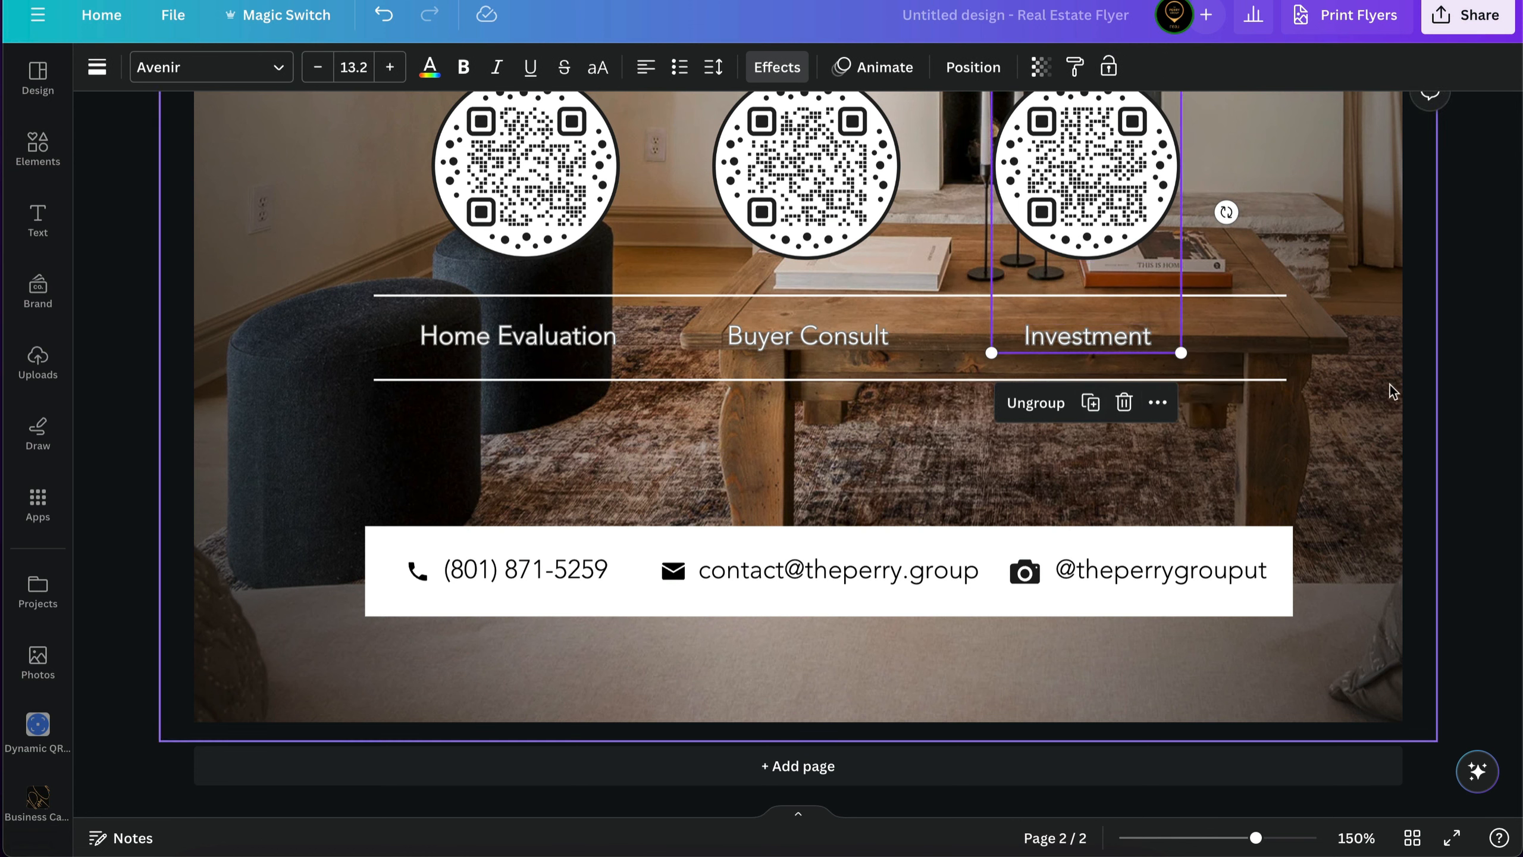
left_click(1491, 333)
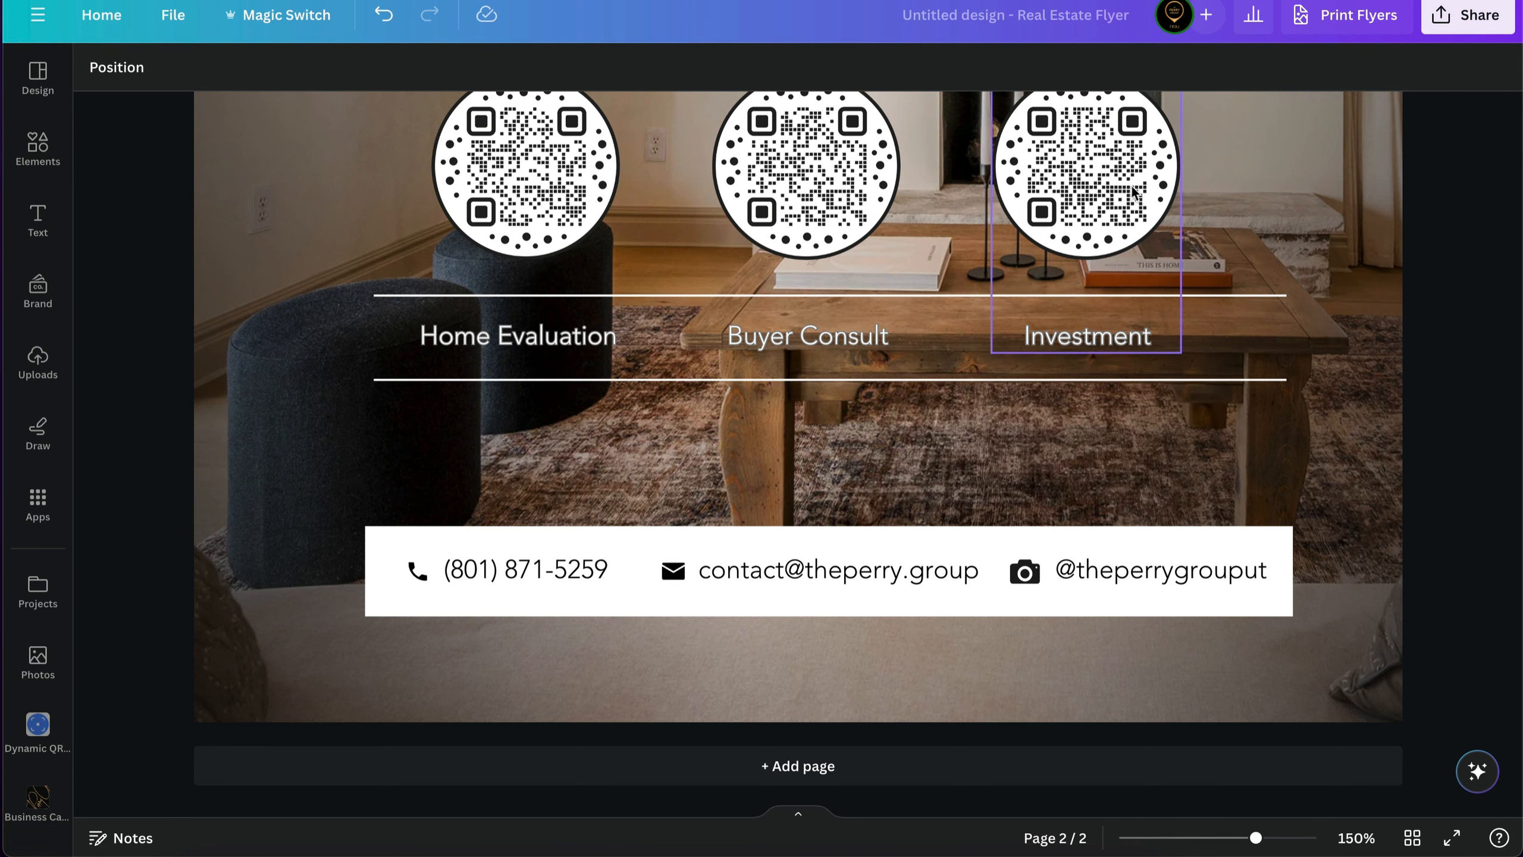
mouse_move(1133, 181)
left_mouse_down()
mouse_move(1195, 170)
mouse_move(1130, 175)
left_mouse_up()
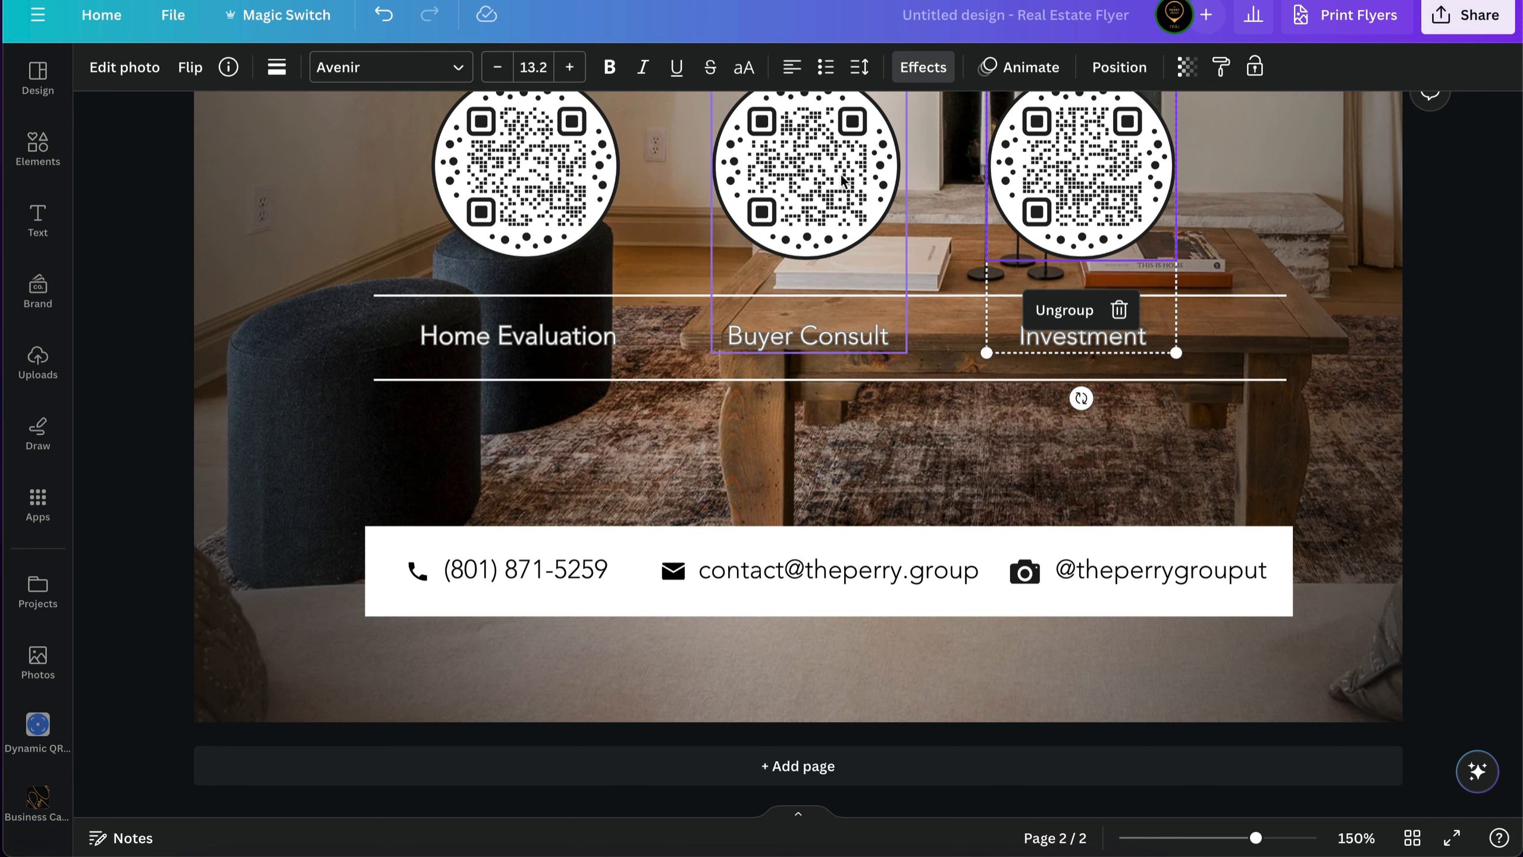
Step: Ungroup the Home Evaluation, Buyer Consult and Investment QR code groups together
scroll(950, 290, "up", 2)
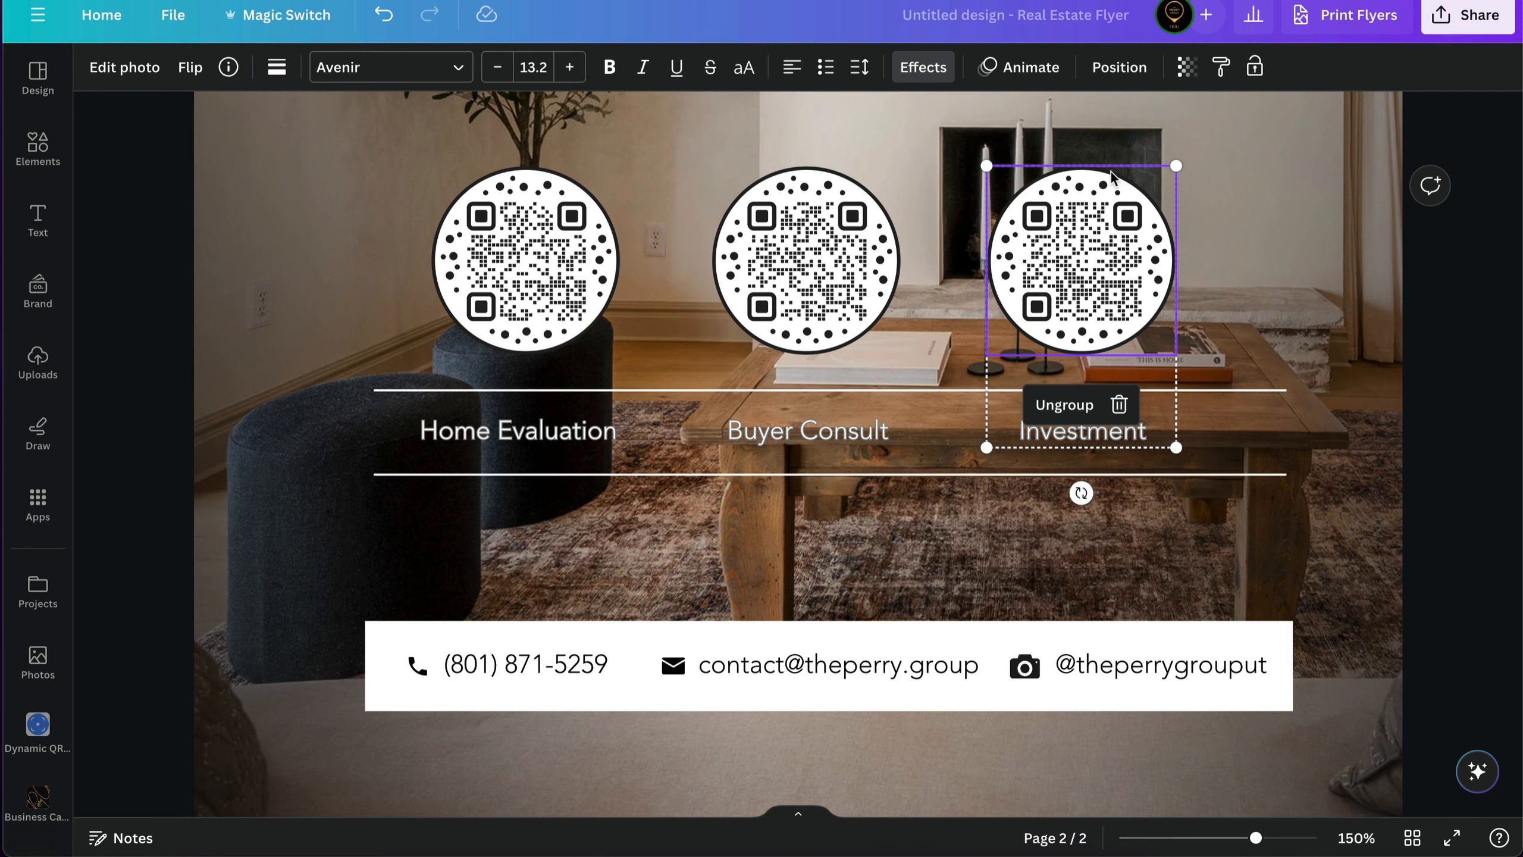
left_click(779, 290)
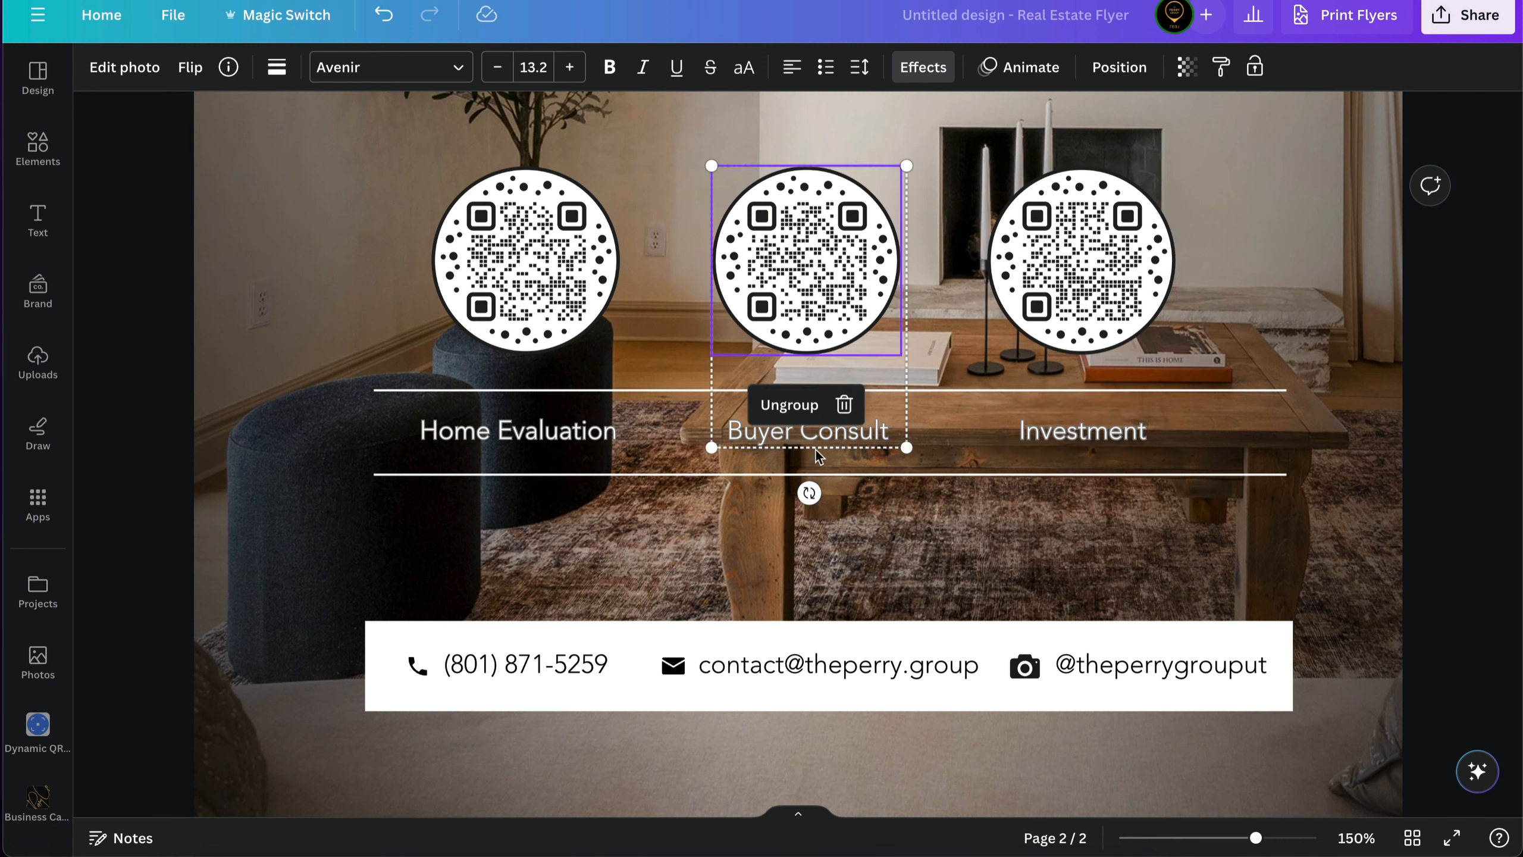
left_click(564, 279)
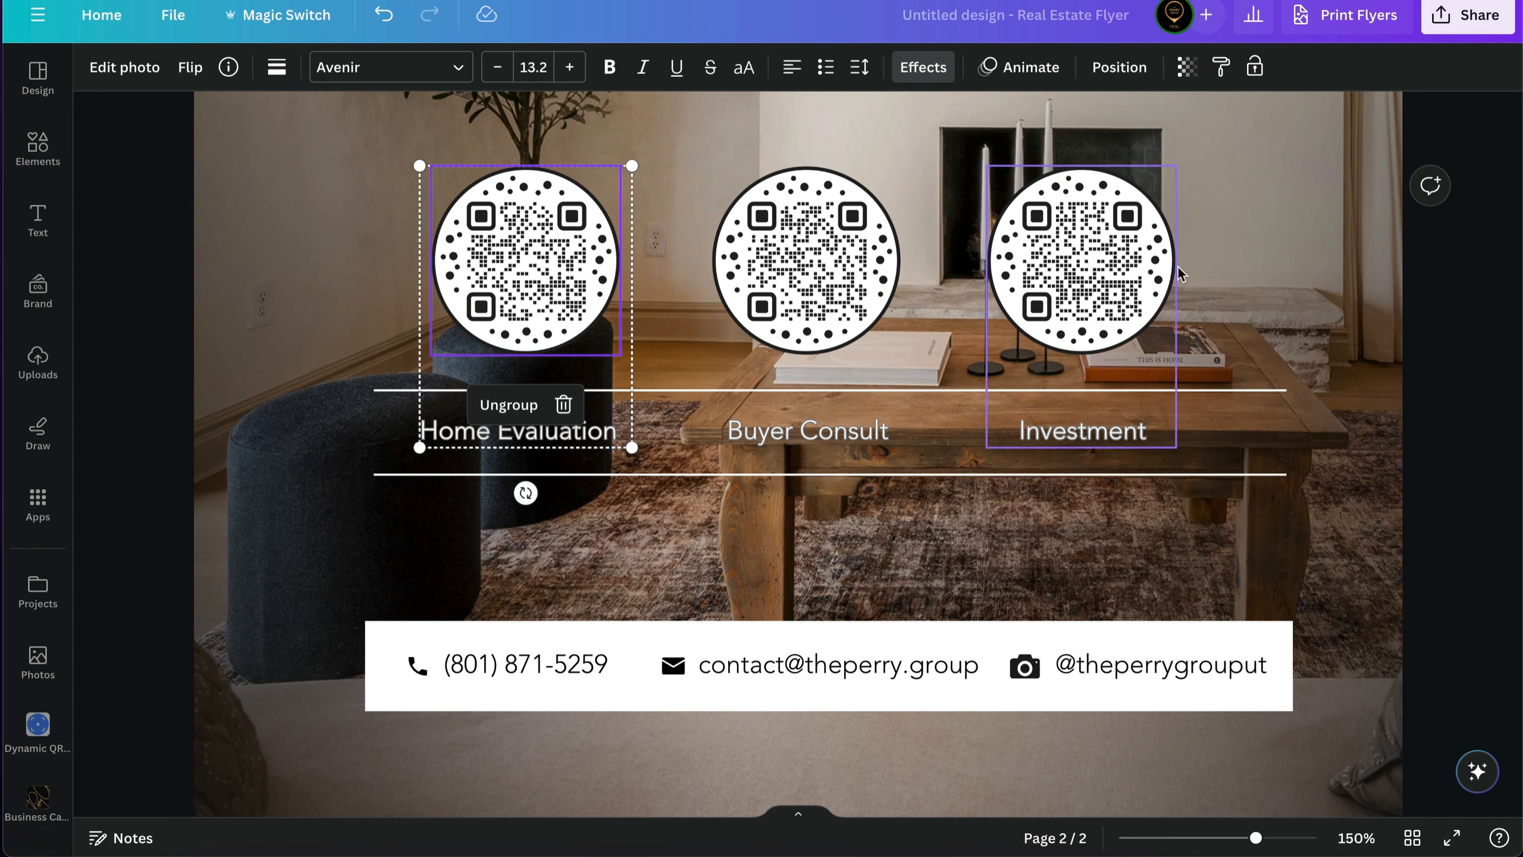
left_click(1074, 435)
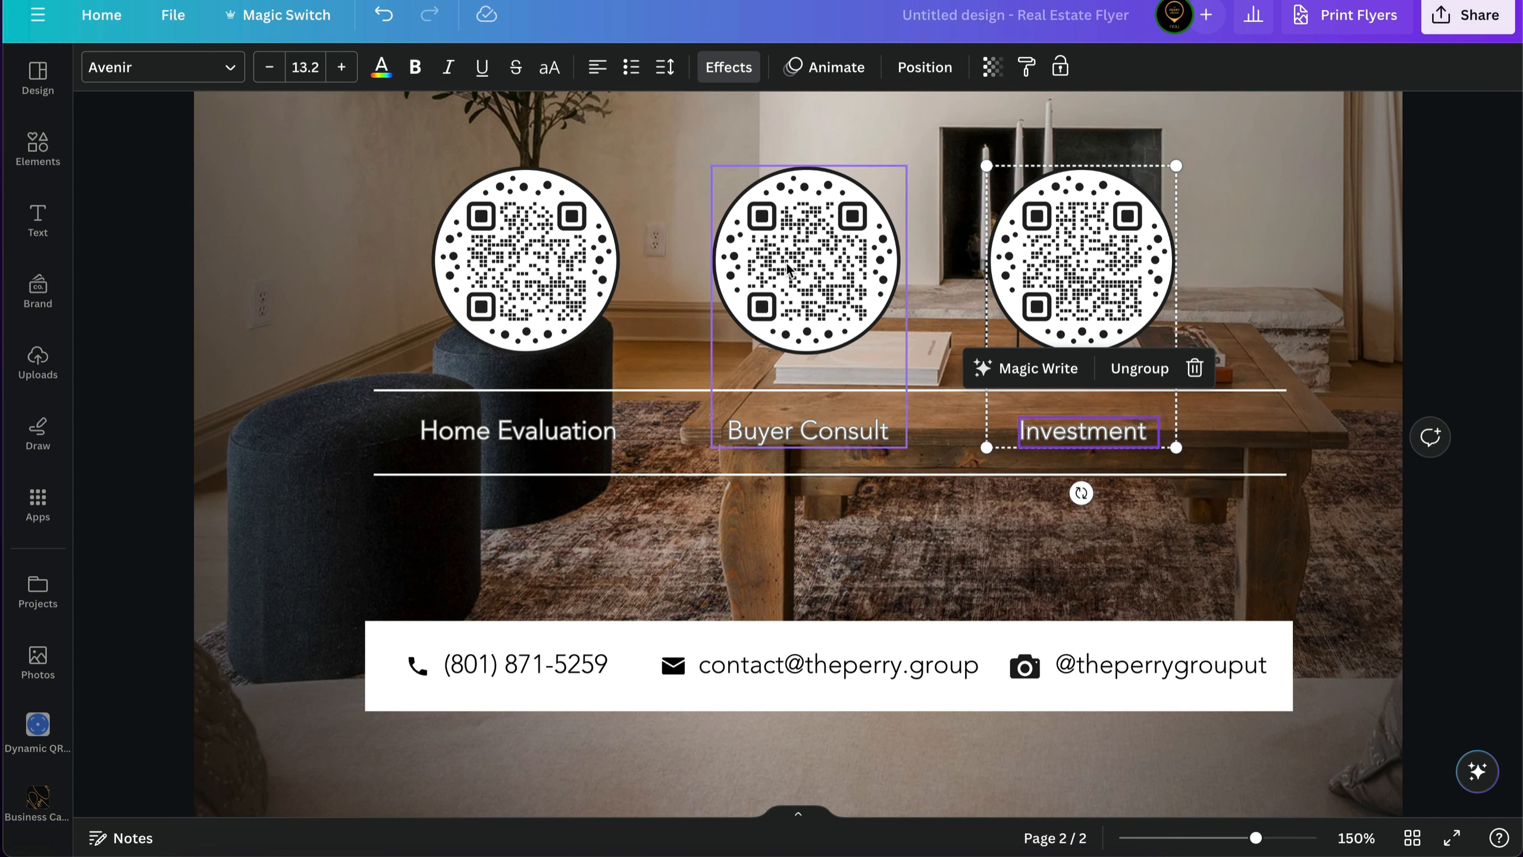
left_click(806, 282, "shift")
left_click(563, 282, "shift")
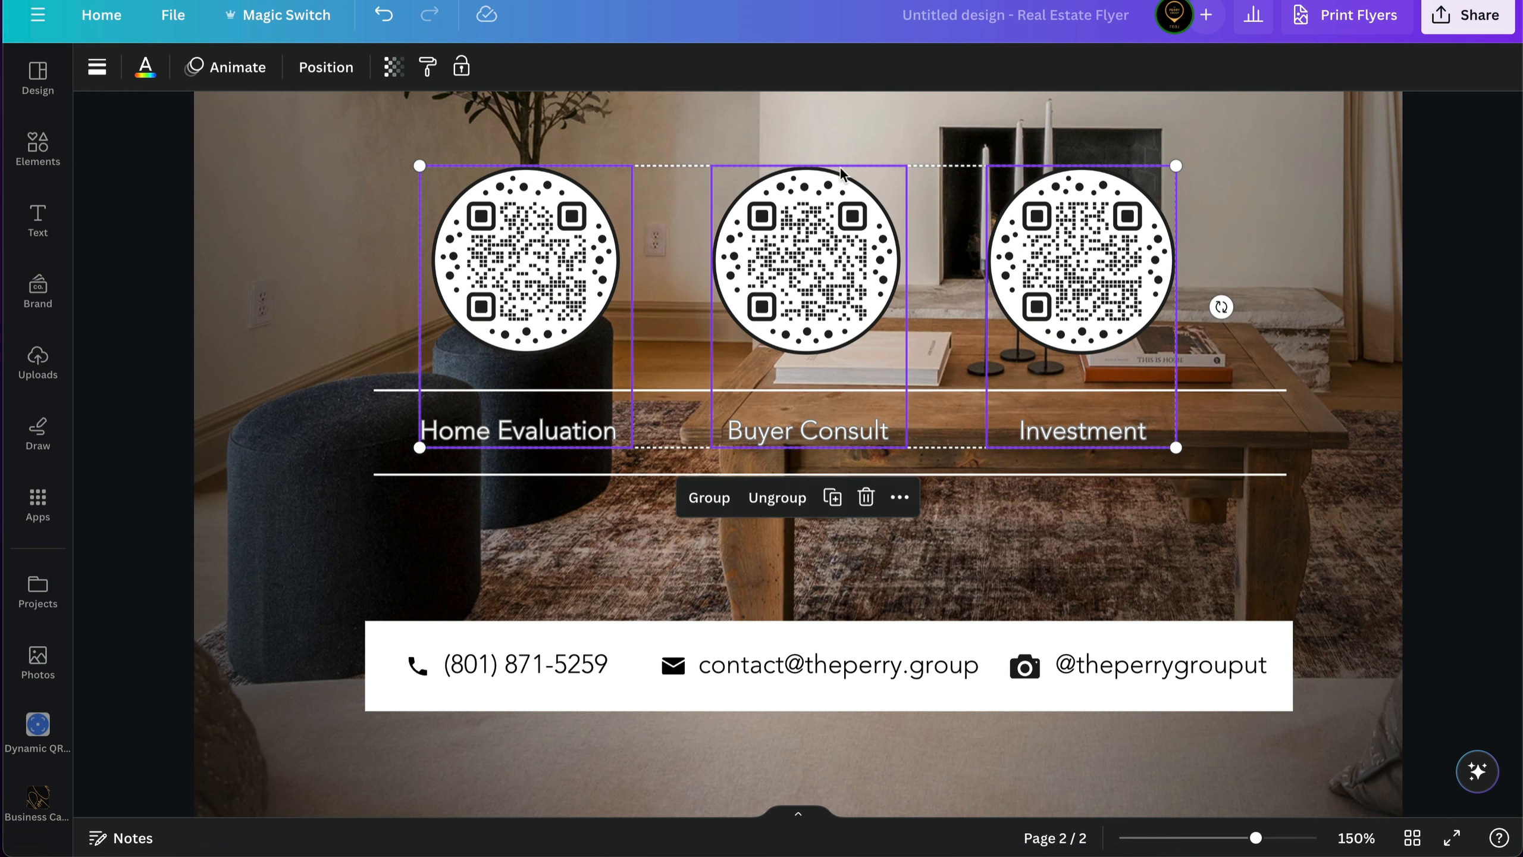
left_click(777, 497)
left_click(1501, 360)
Step: Set the Home Evaluation label's text box width to 1.8 in and center its text
left_click(1083, 437)
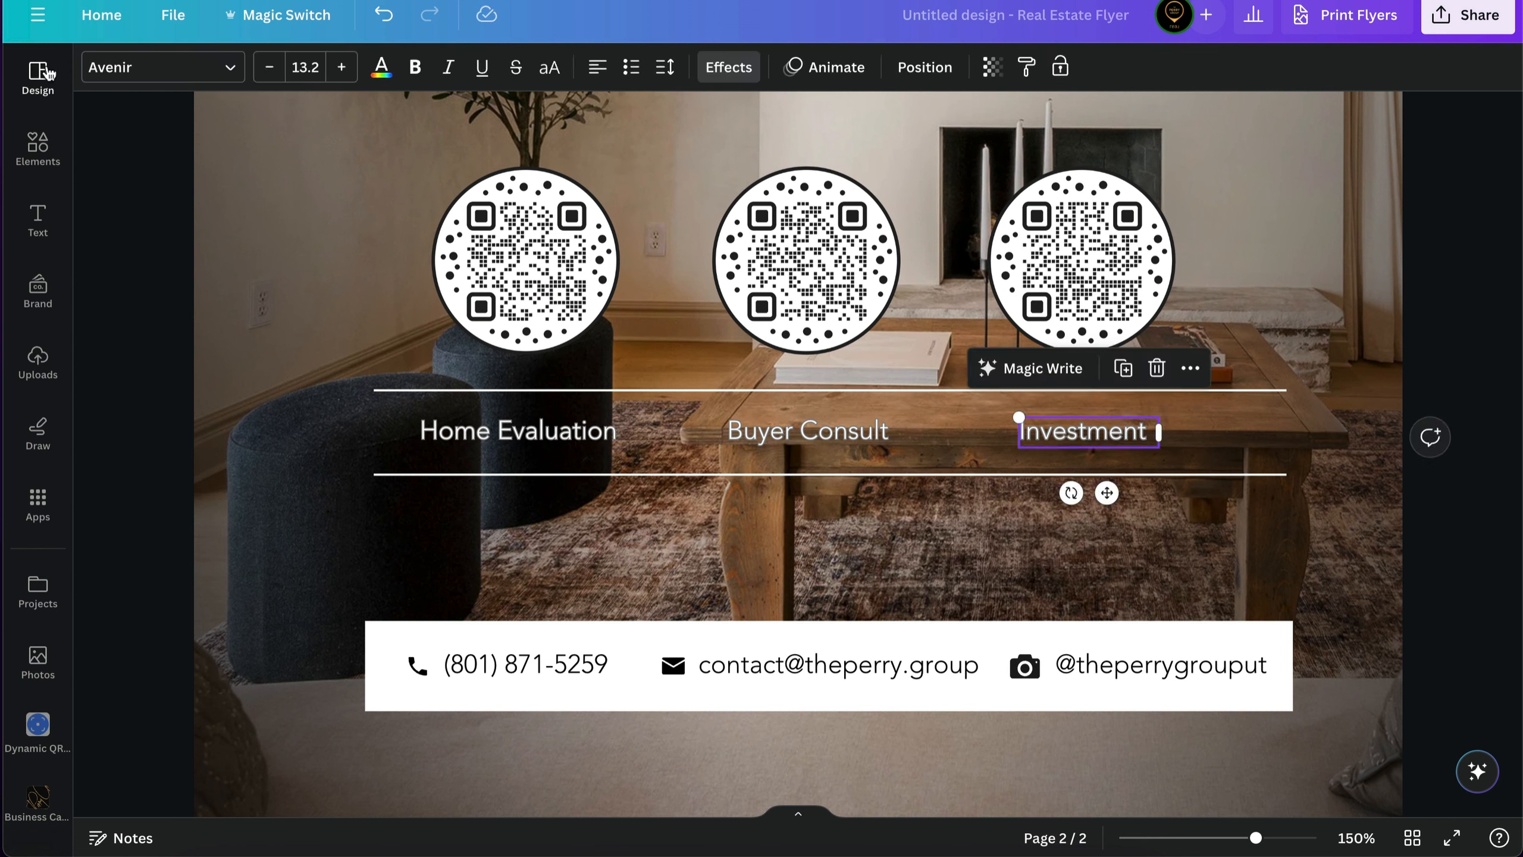
left_click(927, 67)
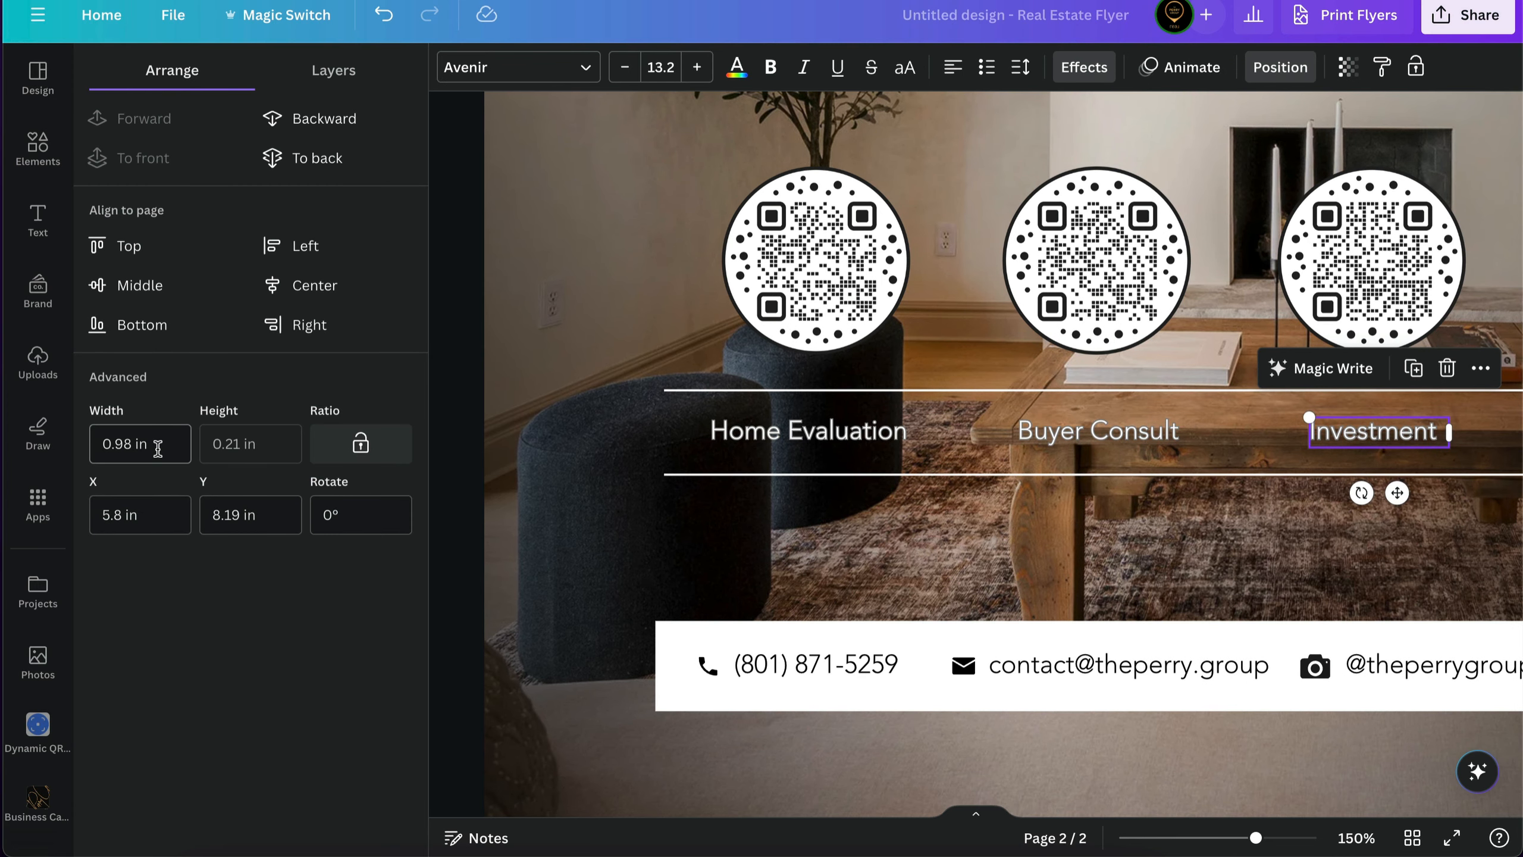
left_click(776, 435)
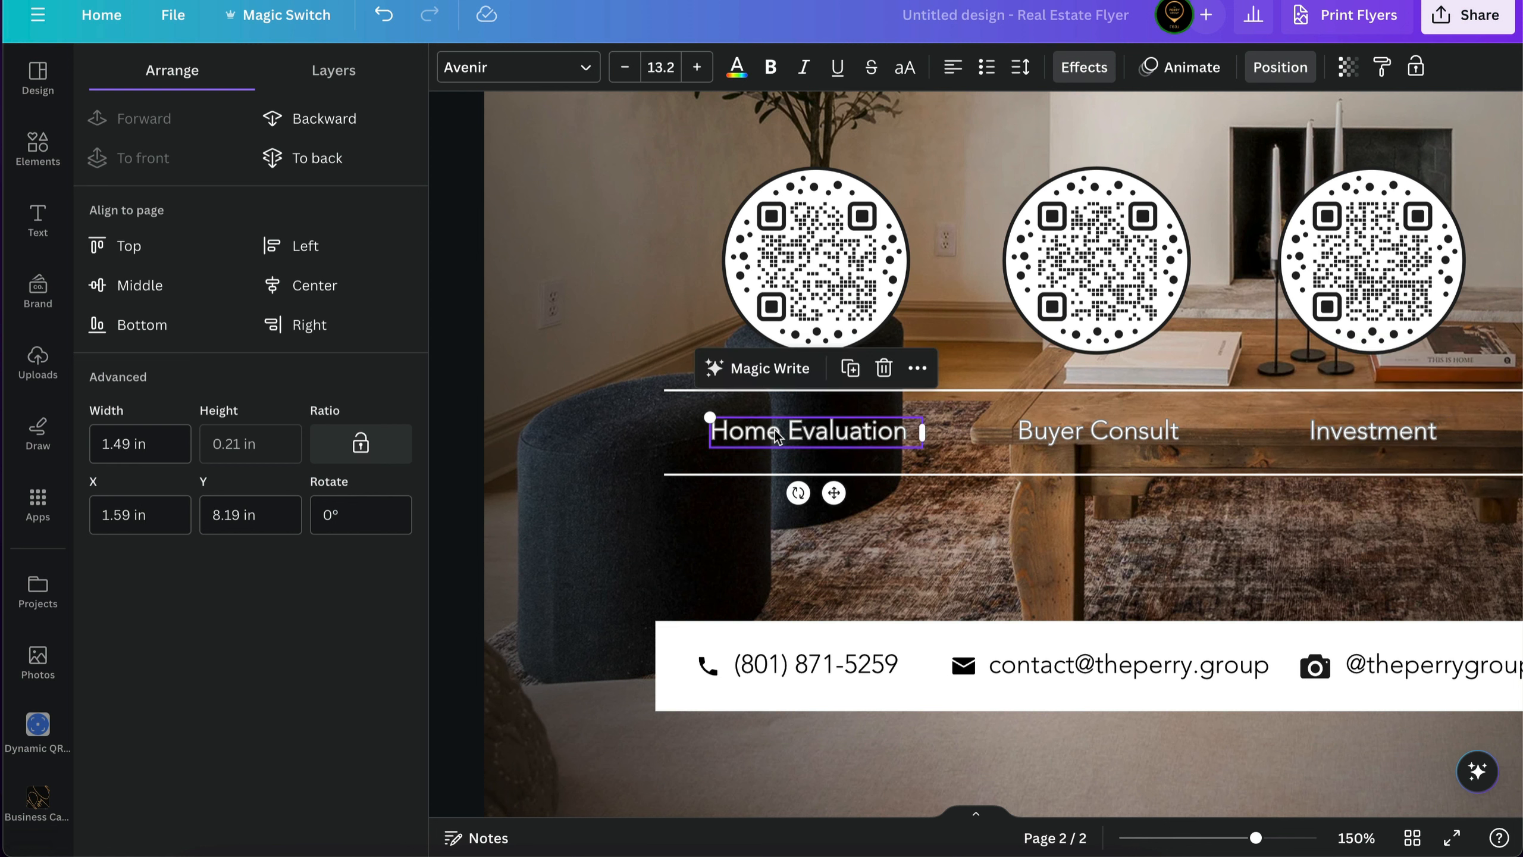
left_click(157, 441)
type("1.8")
key("Return")
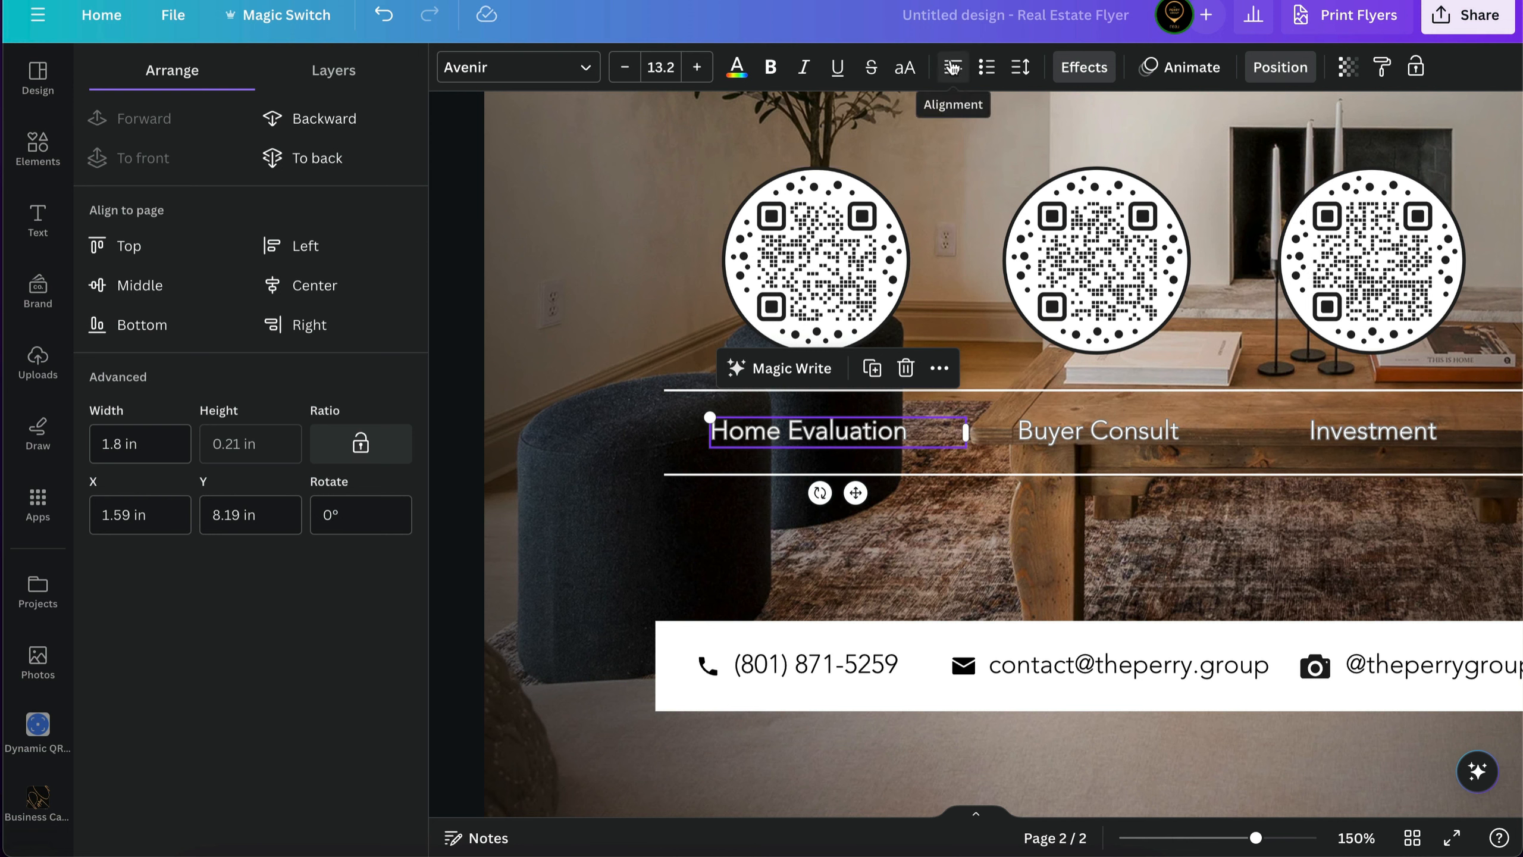
left_click(955, 67)
Step: Set the Buyer Consult label's text box width to 1.8 in and center its text
left_click(1054, 434)
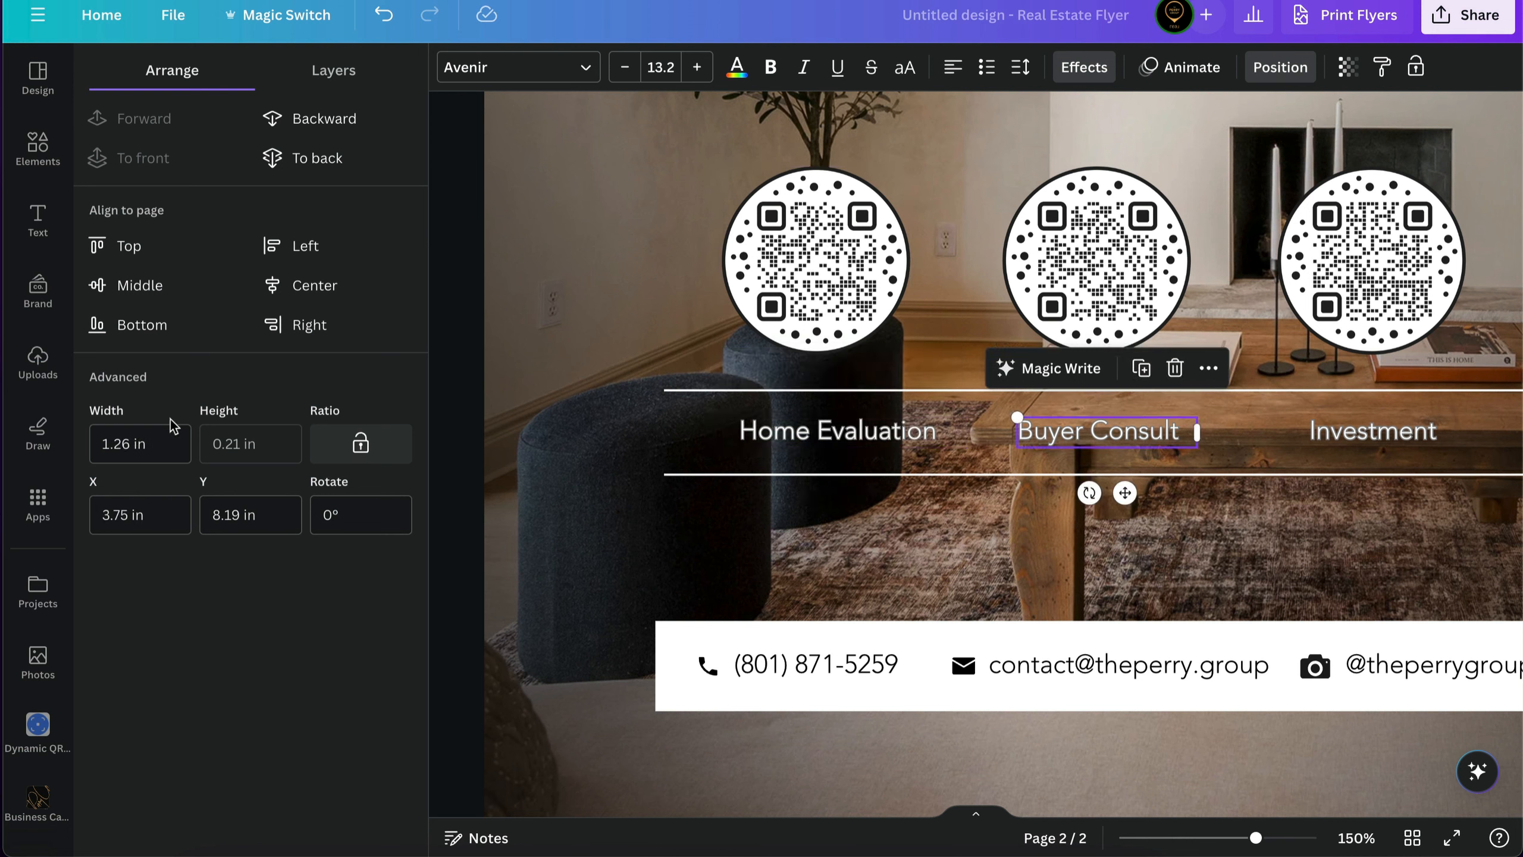
left_click(149, 442)
type("1.8")
key("Return")
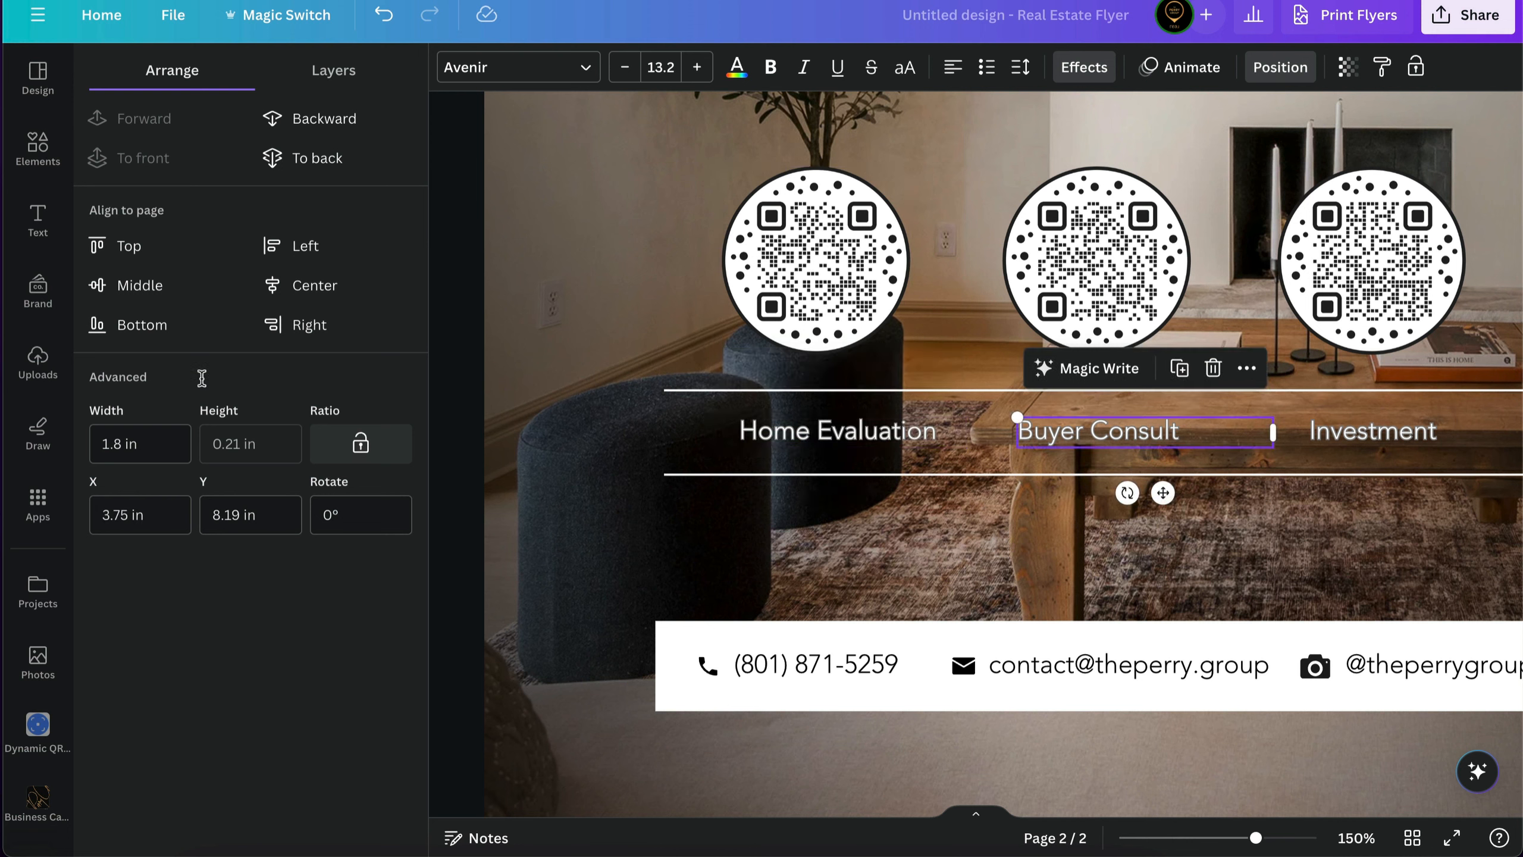
left_click(953, 67)
Step: Set the Investment label's text box width to 1.8 in and center its text
left_click(1372, 437)
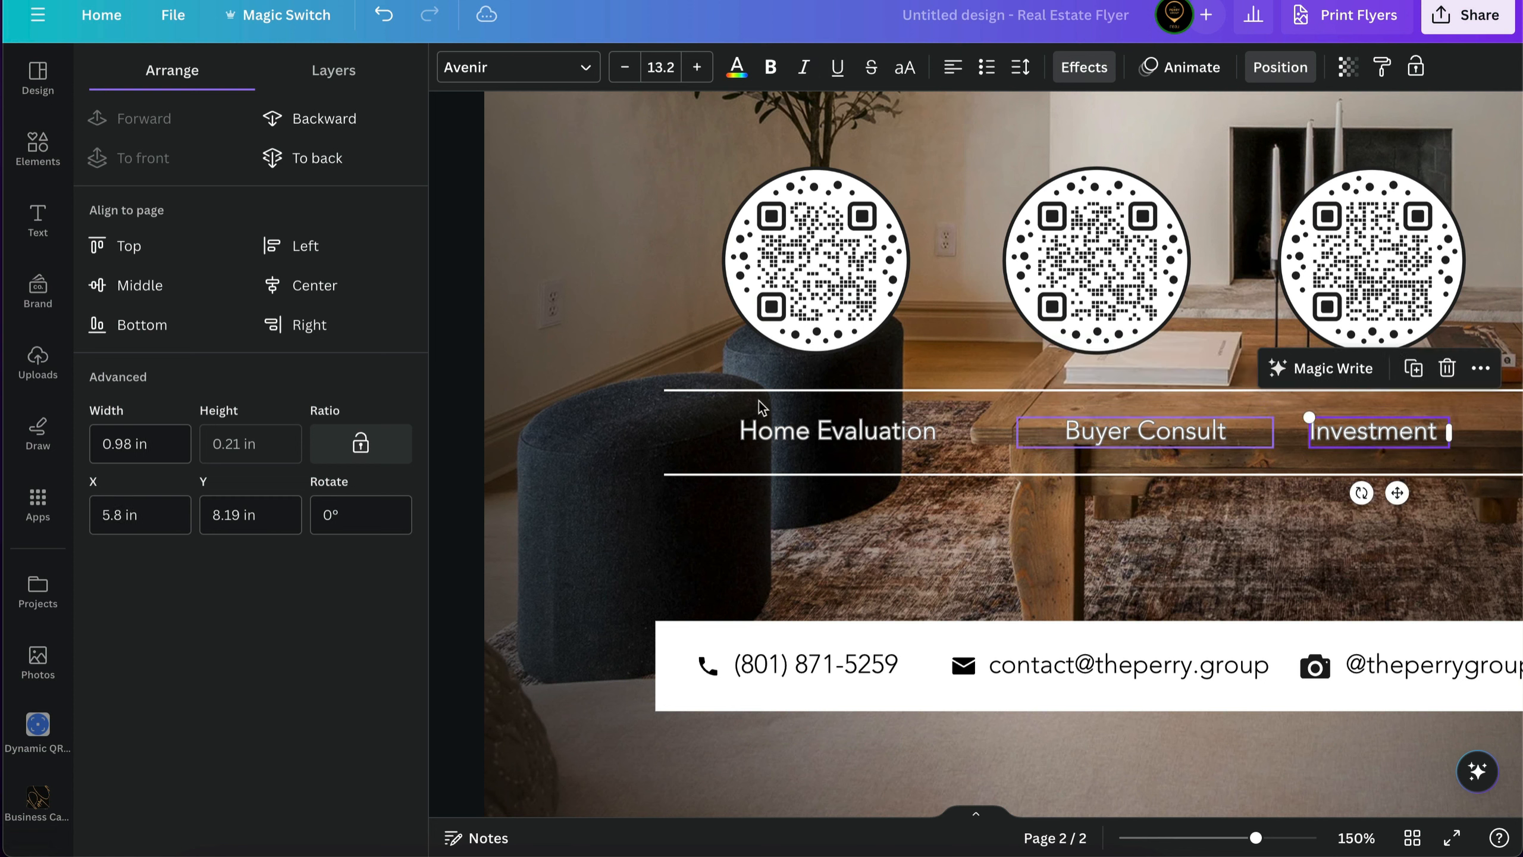
left_click(148, 442)
type("1.8")
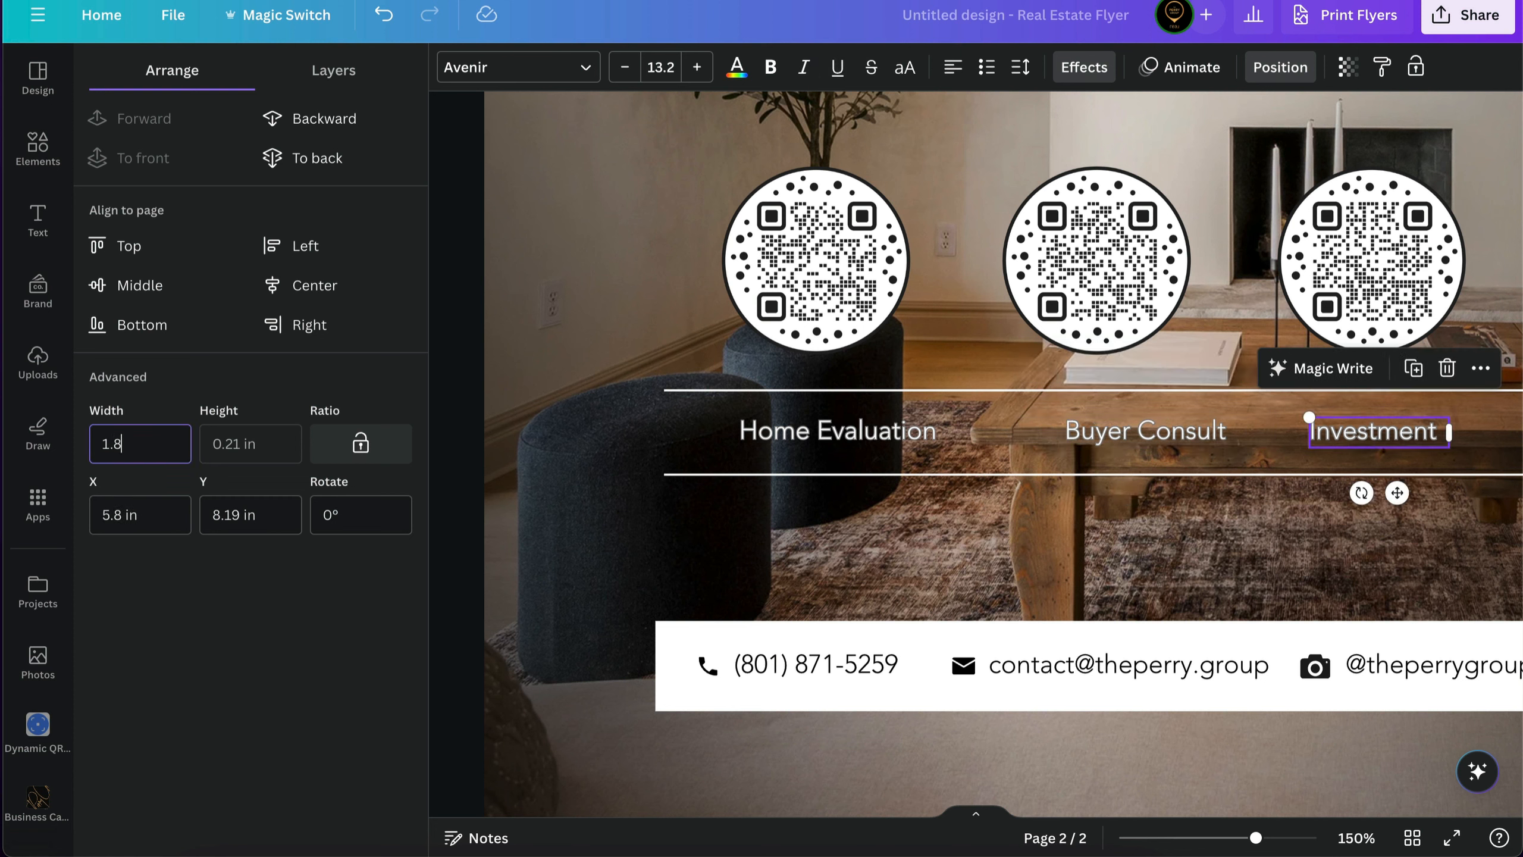
key("Return")
left_click(940, 68)
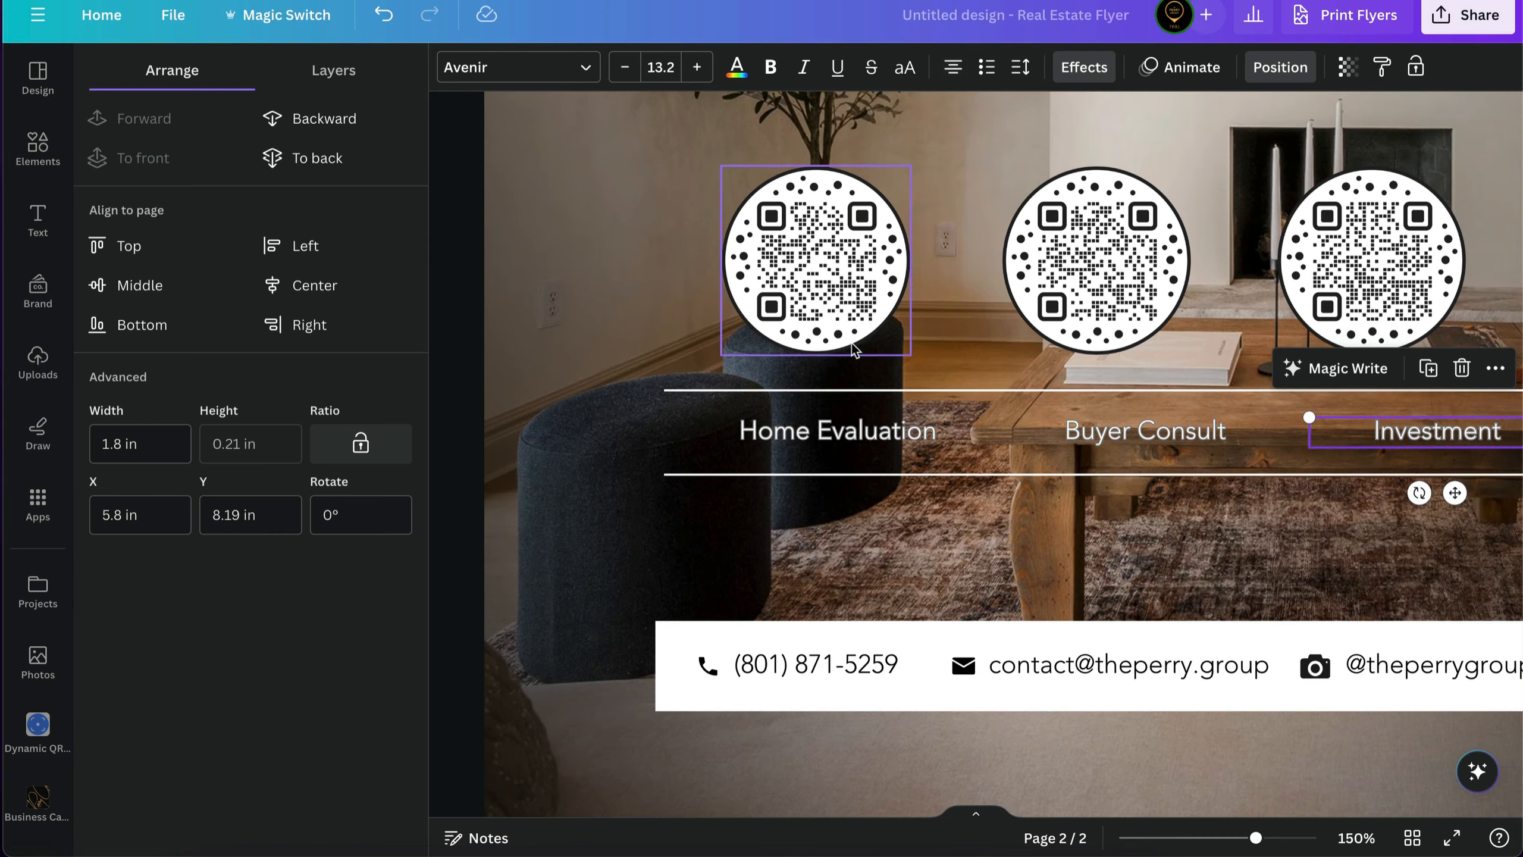
scroll(852, 343, "right", 3)
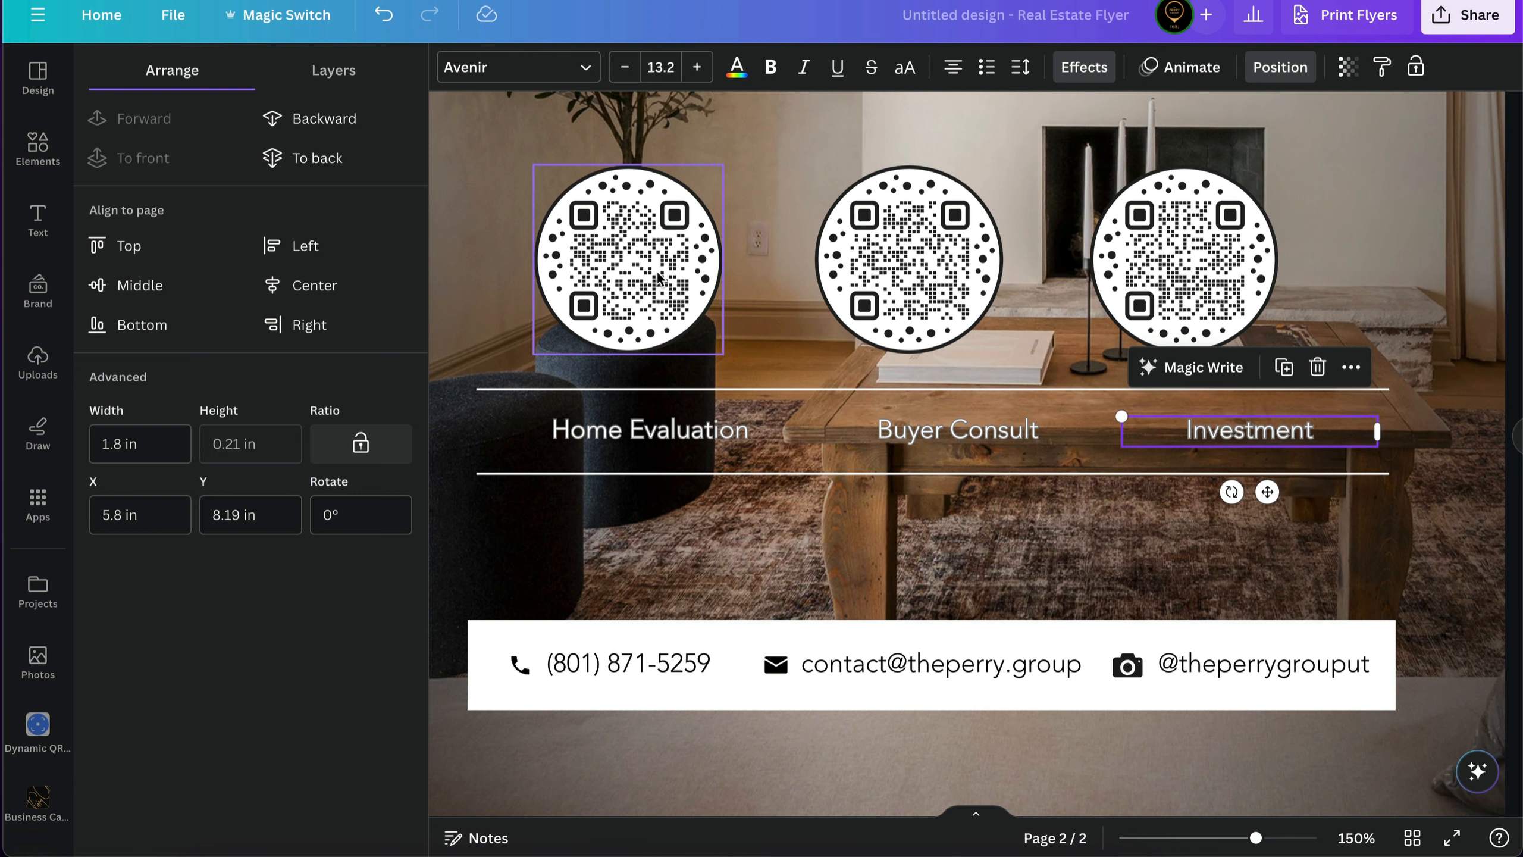
Step: Align the Home Evaluation label and its QR code to each other on their horizontal centers
left_click(659, 277)
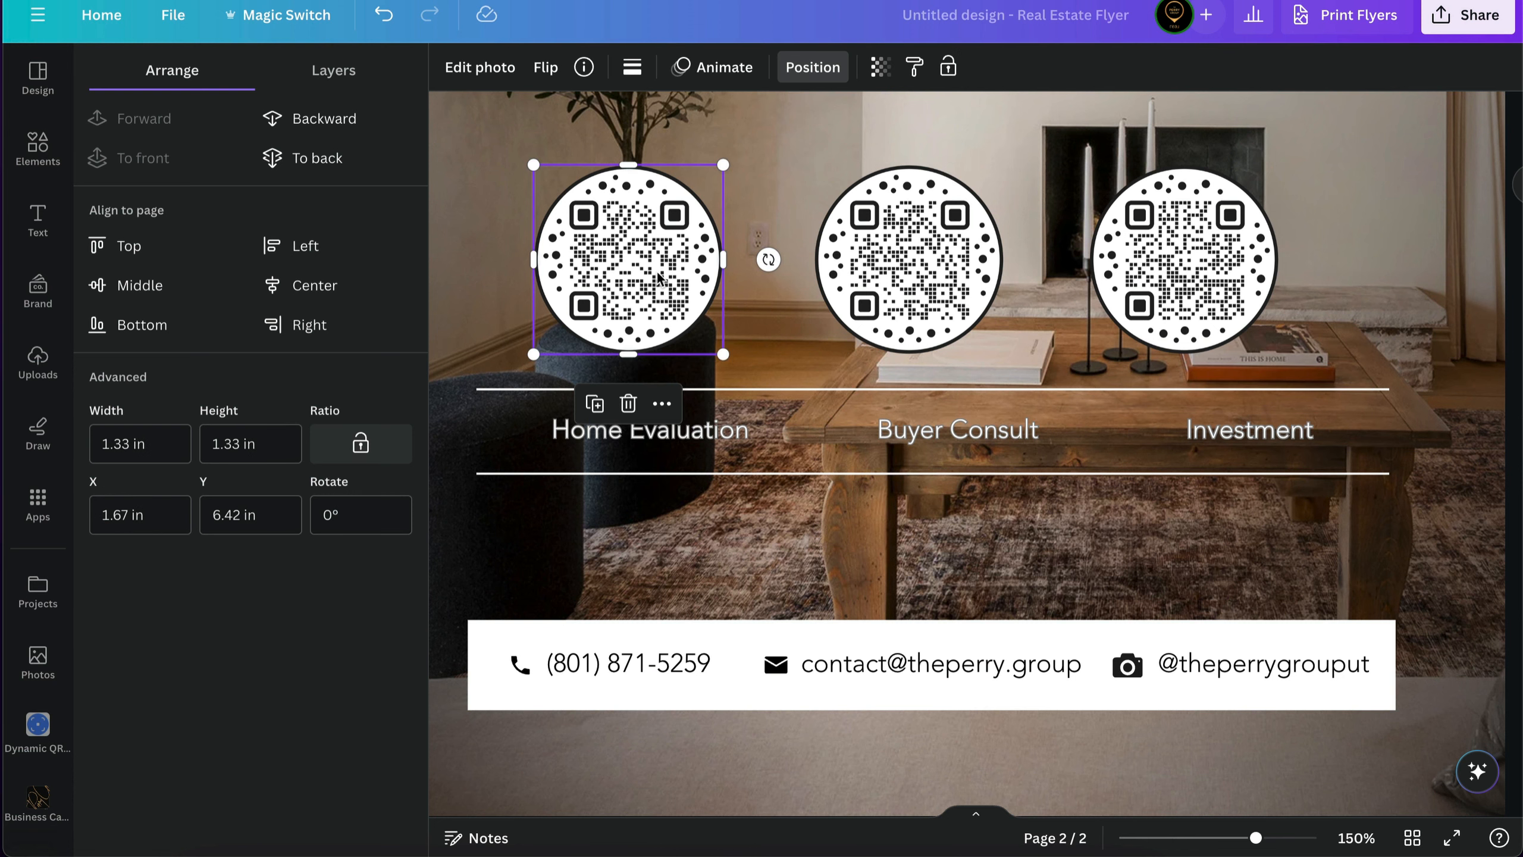
left_click(702, 435, "shift")
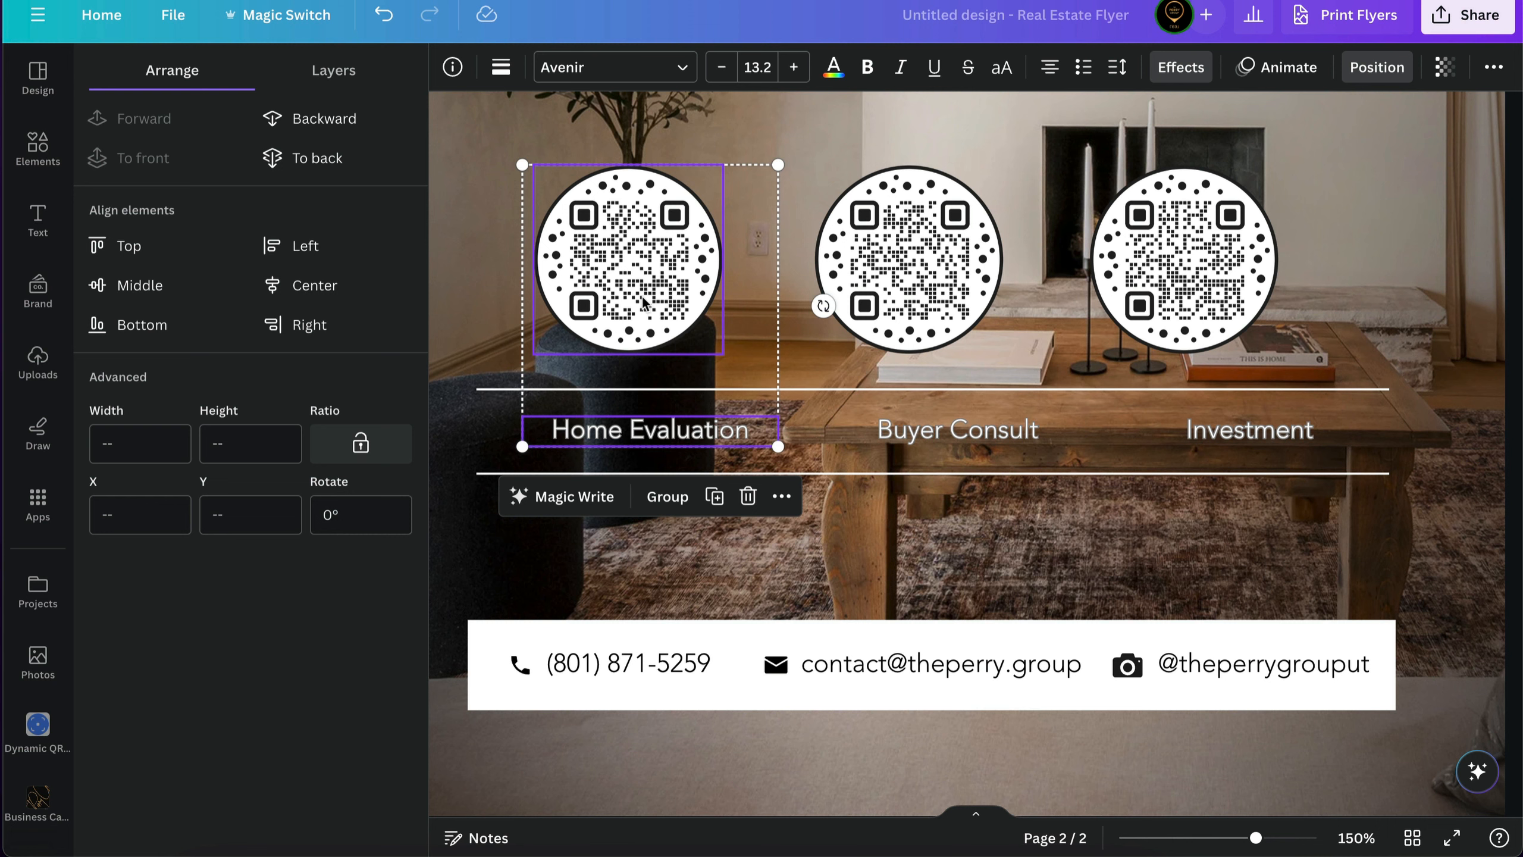
left_click(497, 266)
left_click(641, 264)
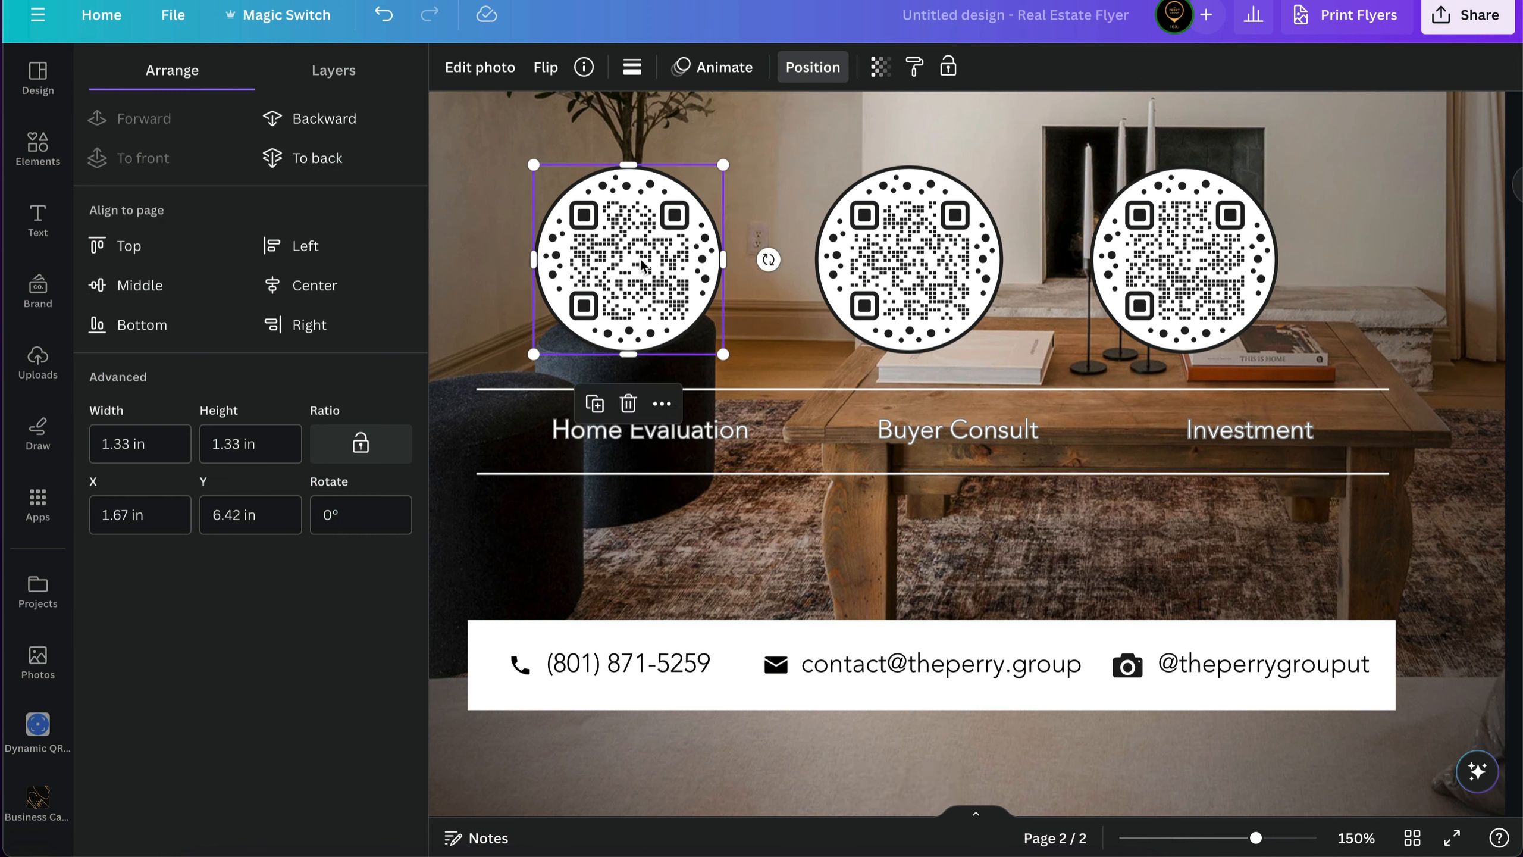
left_click(675, 431, "shift")
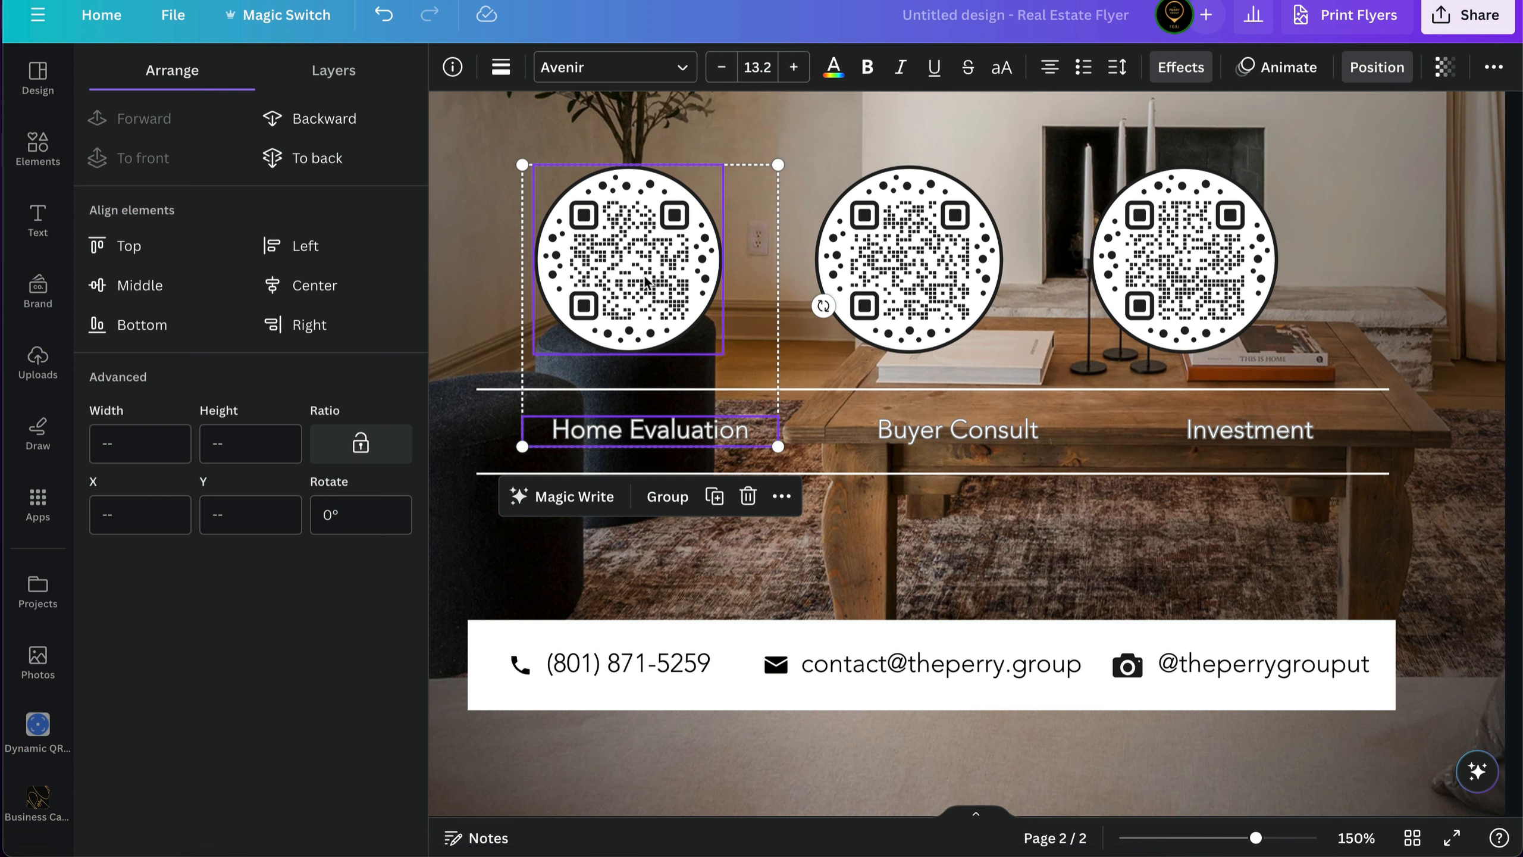
left_click(320, 296)
Step: Align the Buyer Consult label and its QR code to each other on their horizontal centers
left_click(909, 333)
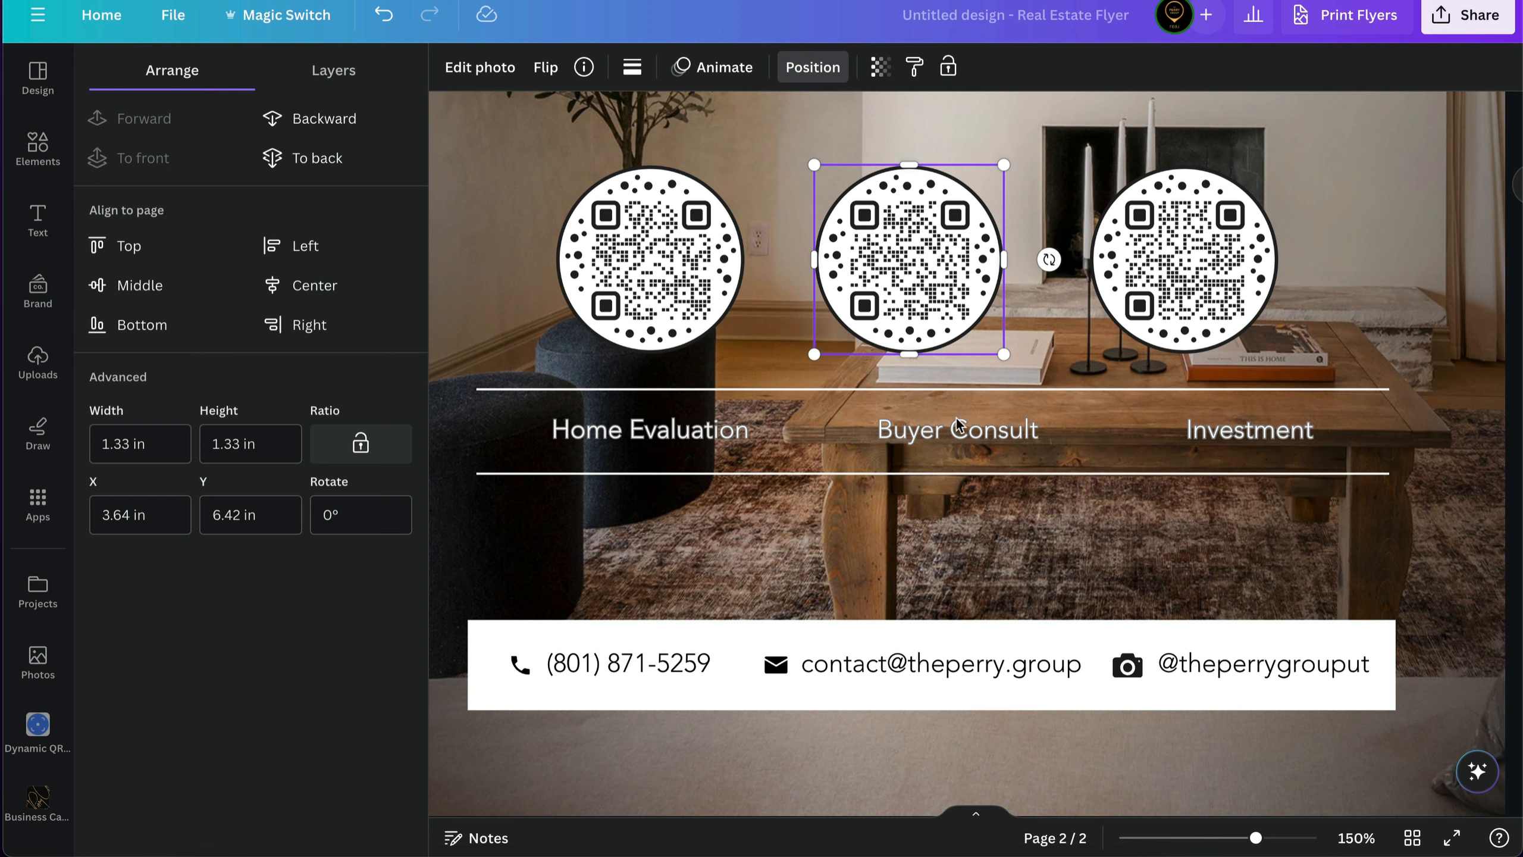
left_click(993, 433, "shift")
left_click(318, 287)
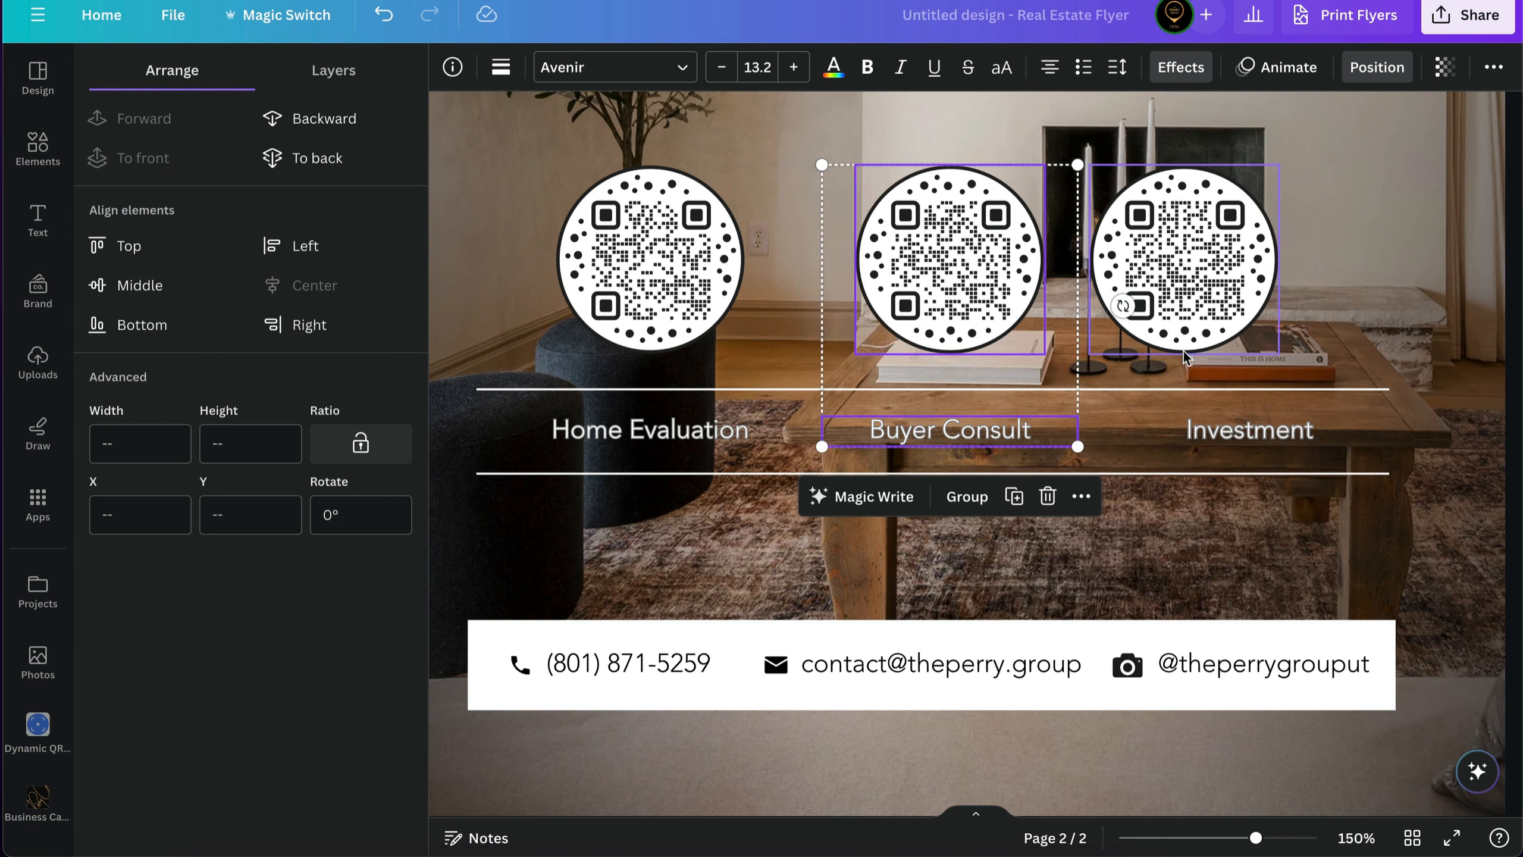
Step: Align the Investment label and its QR code to each other on their horizontal centers
left_click(1184, 351)
left_click(1272, 436, "shift")
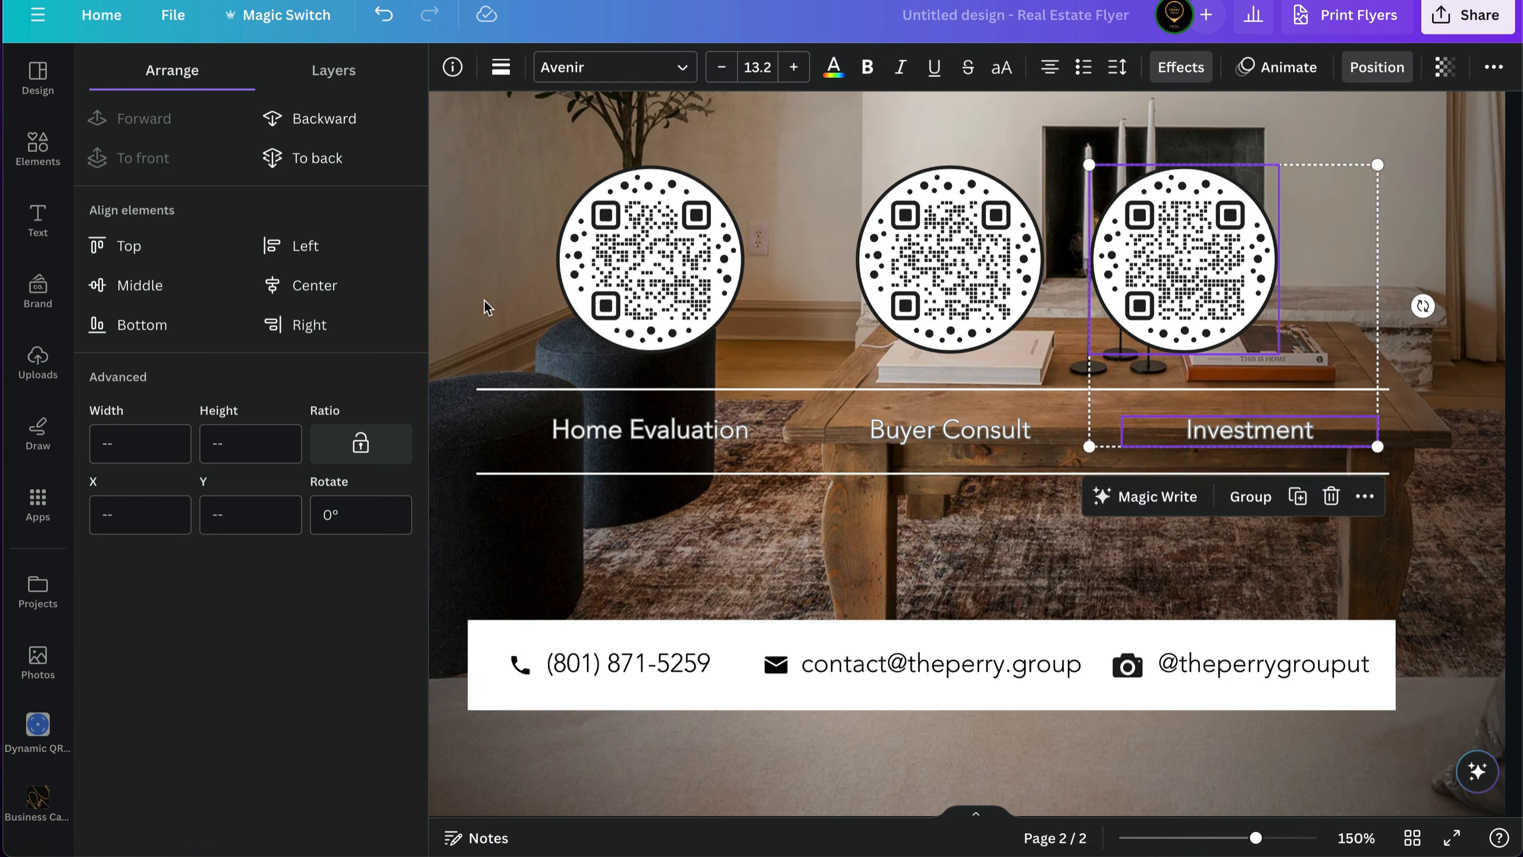
left_click(314, 286)
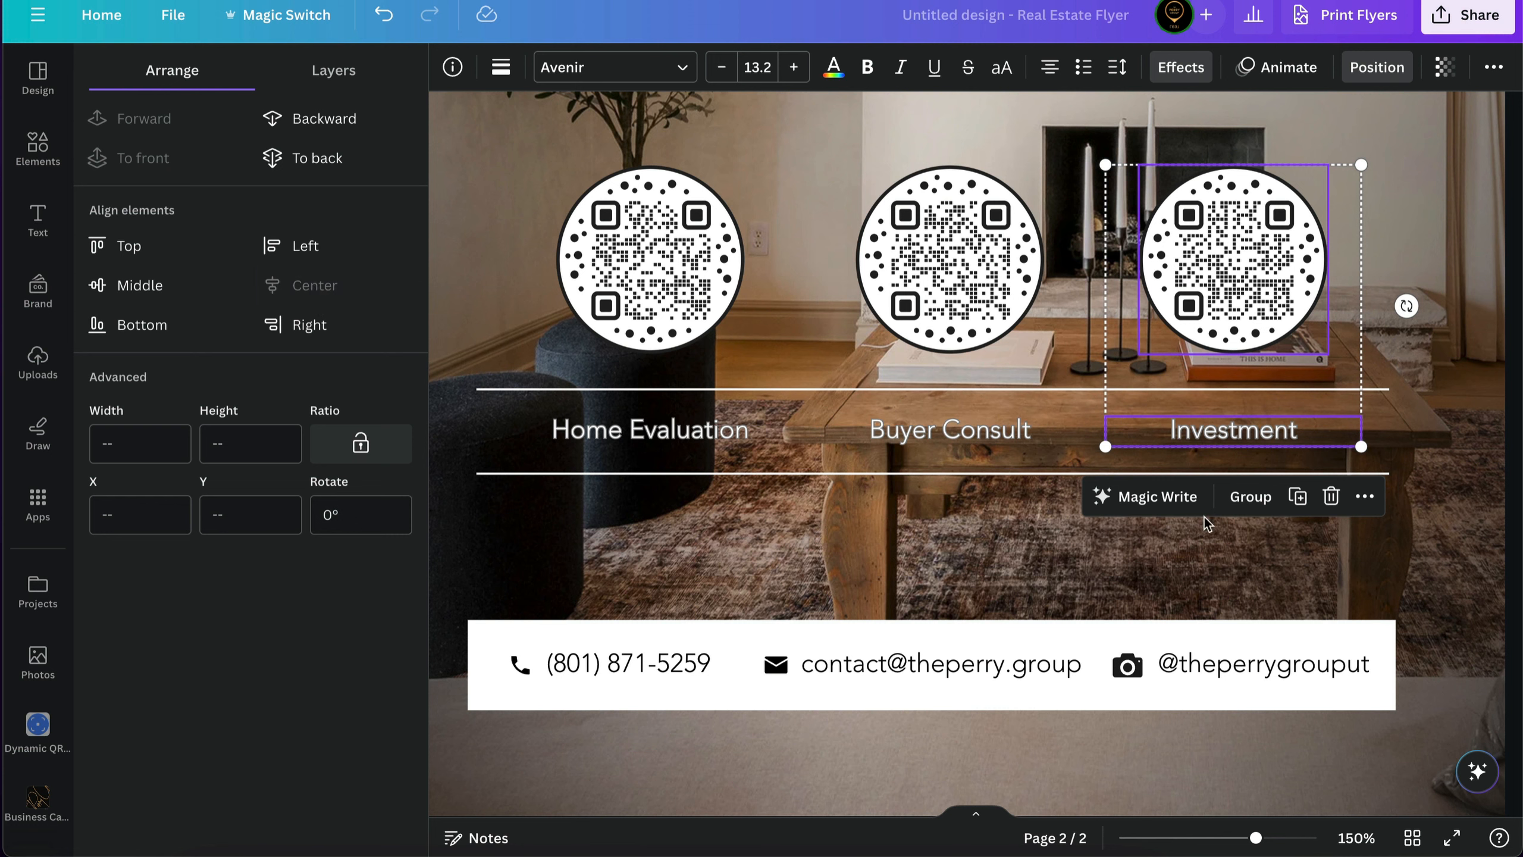
Step: Group each QR code with its own label, for Investment, Buyer Consult and Home Evaluation
left_click(1251, 496)
left_click(939, 294)
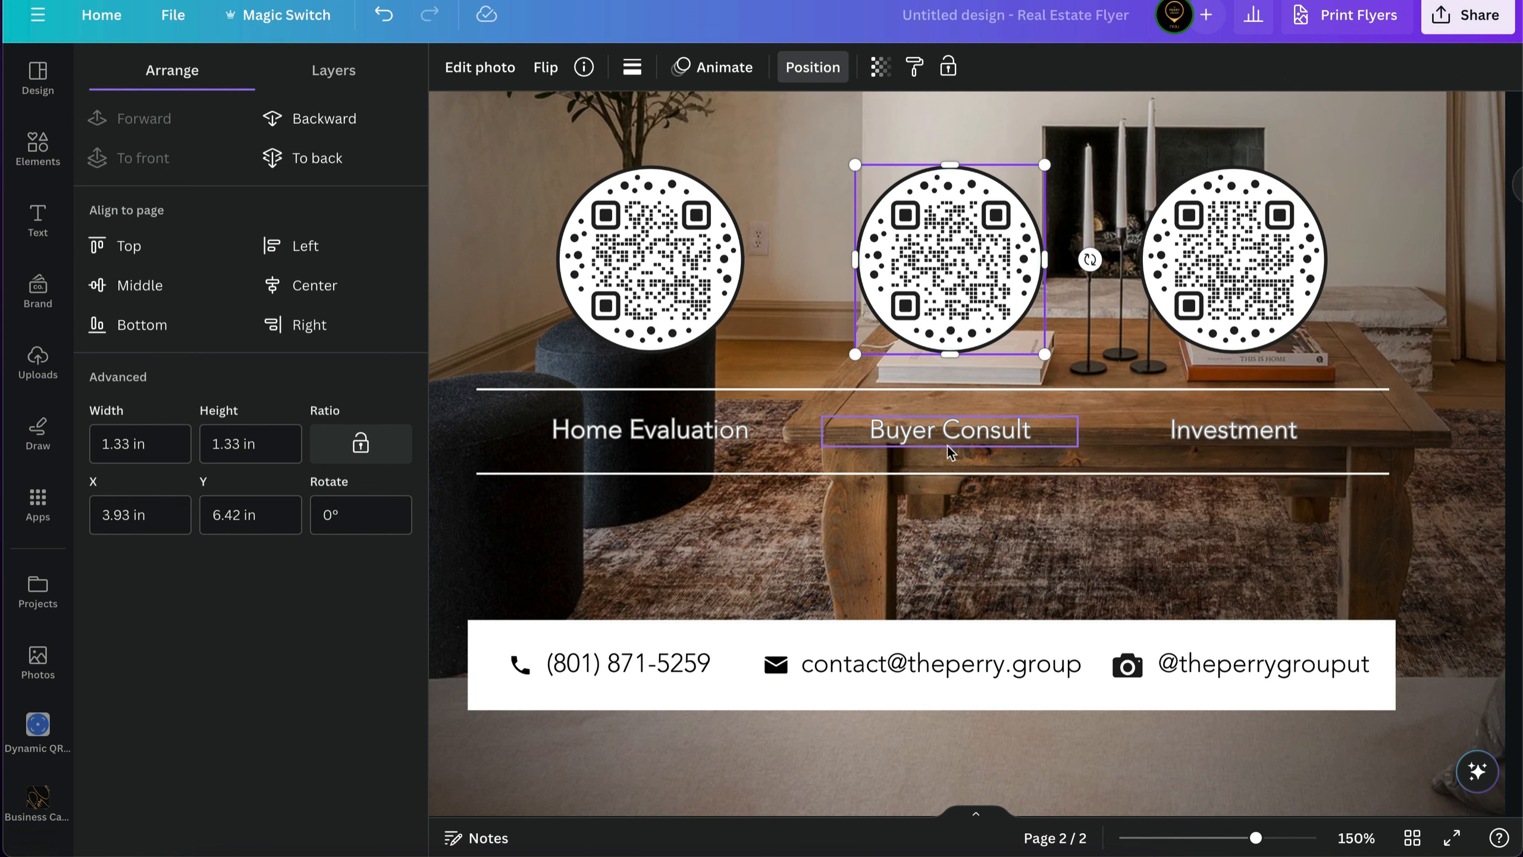
left_click(873, 436, "shift")
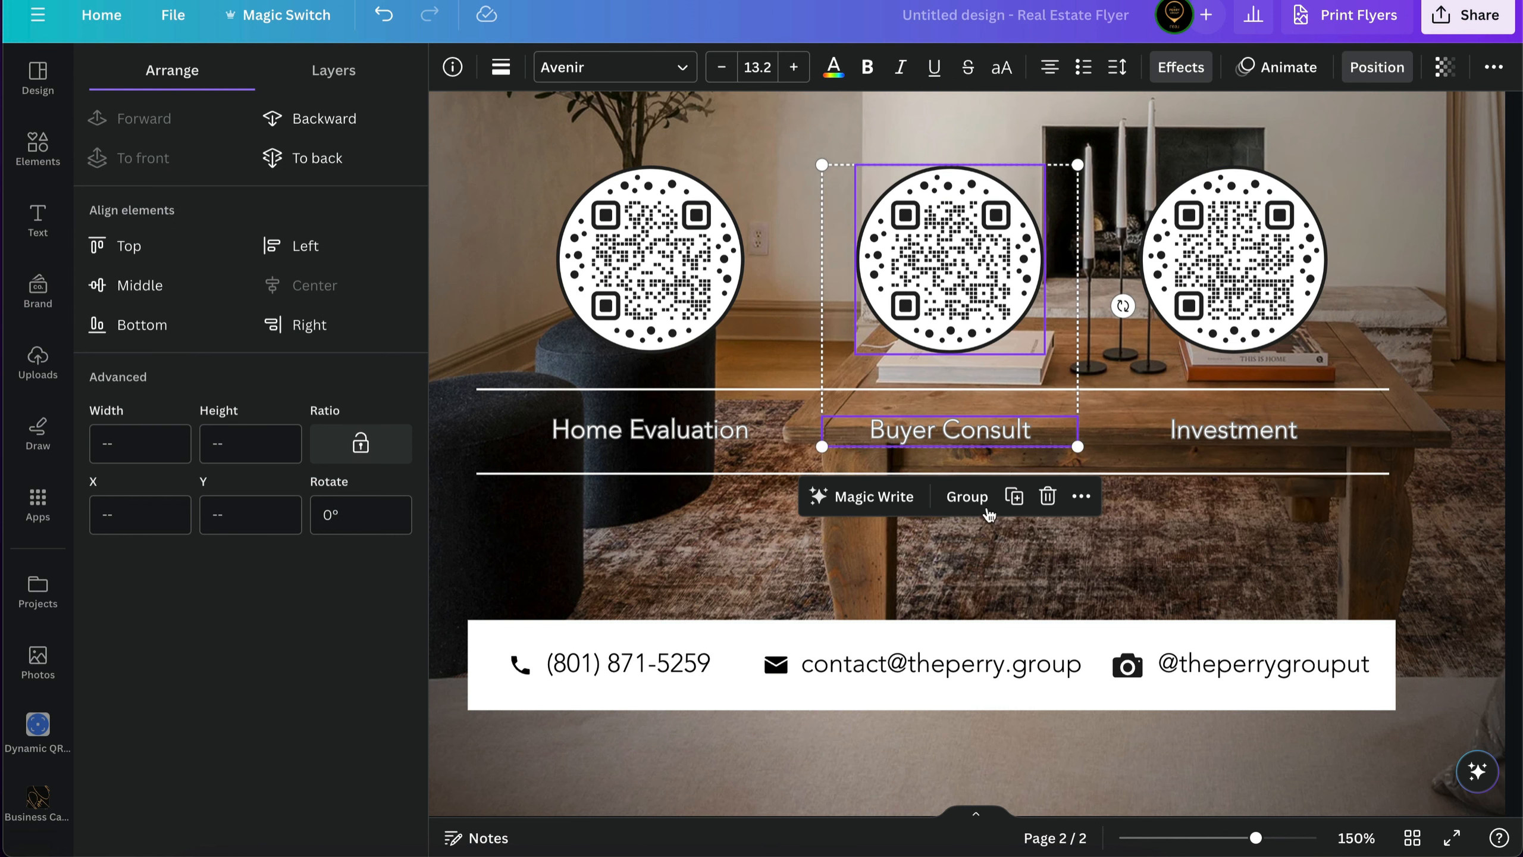
left_click(967, 496)
left_click(649, 258)
left_click(744, 431, "shift")
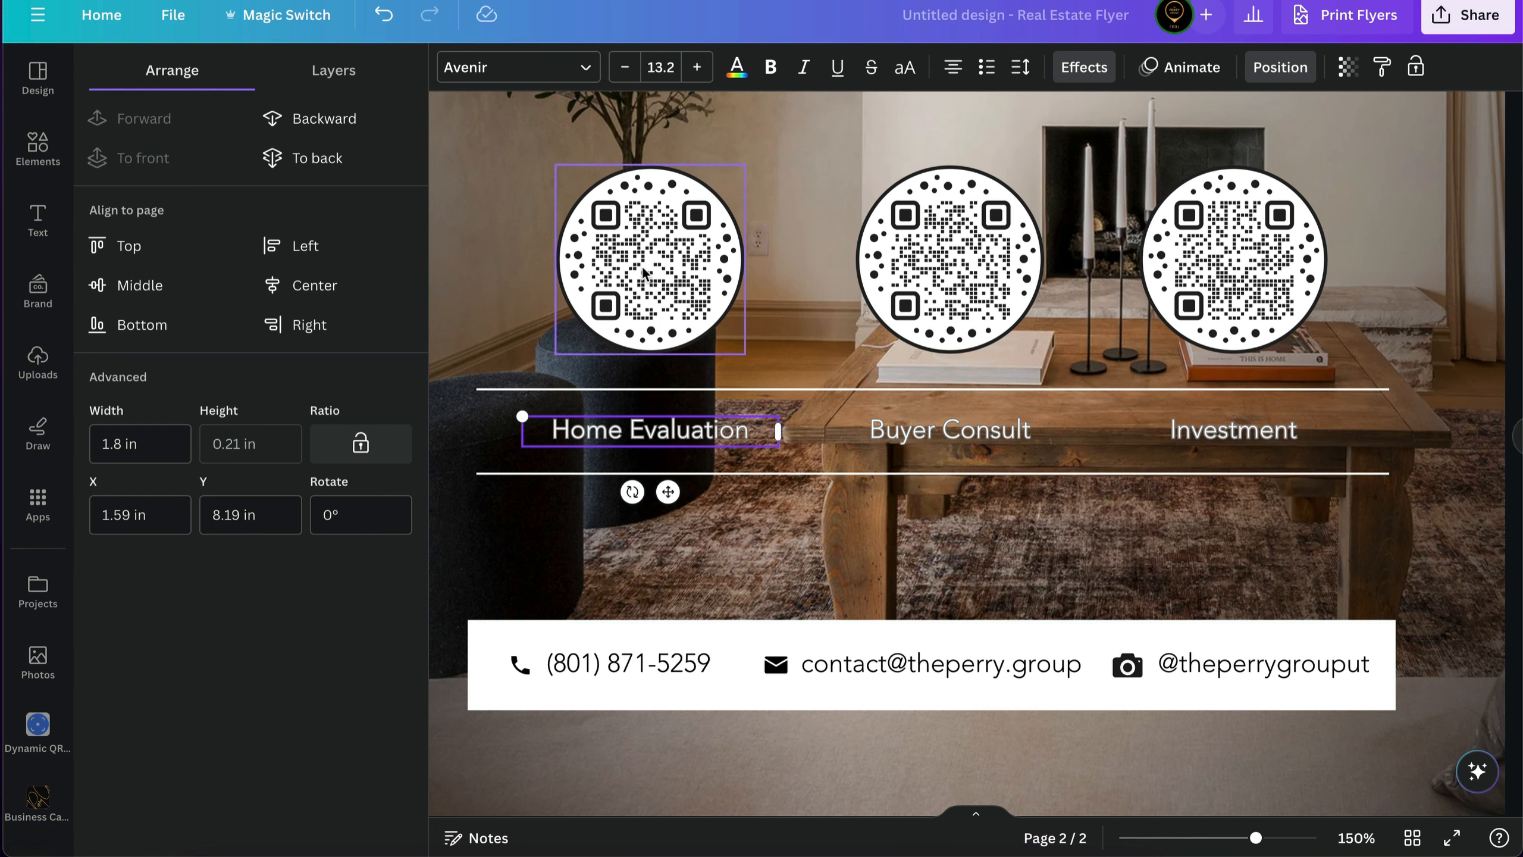
left_click(659, 496)
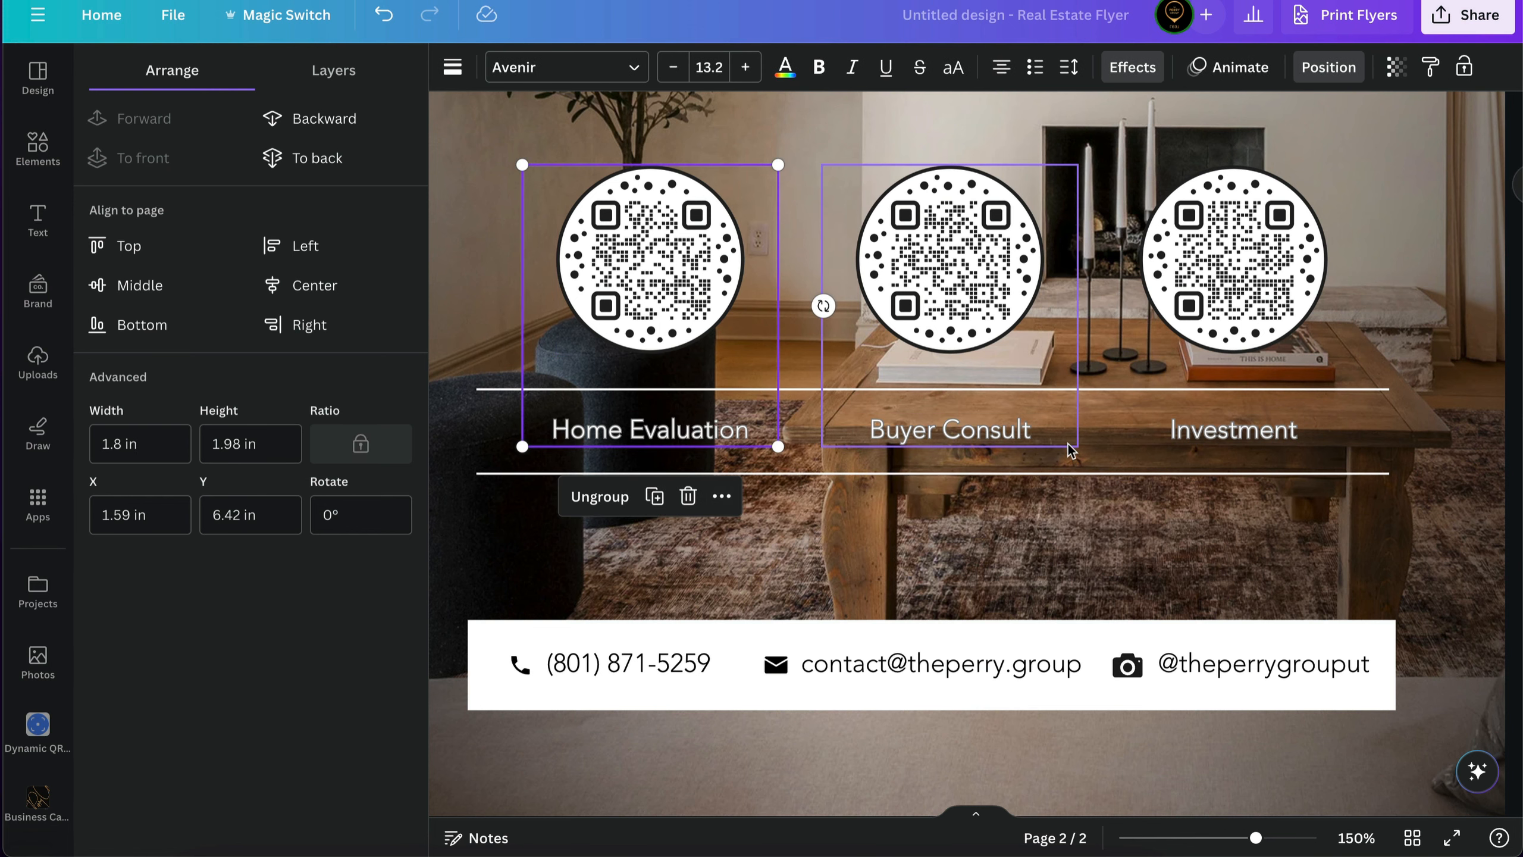
Step: Shift the Investment group slightly to the right, to an X position of about 5.75 in
left_click(1099, 554)
scroll(1099, 554, "down", 2)
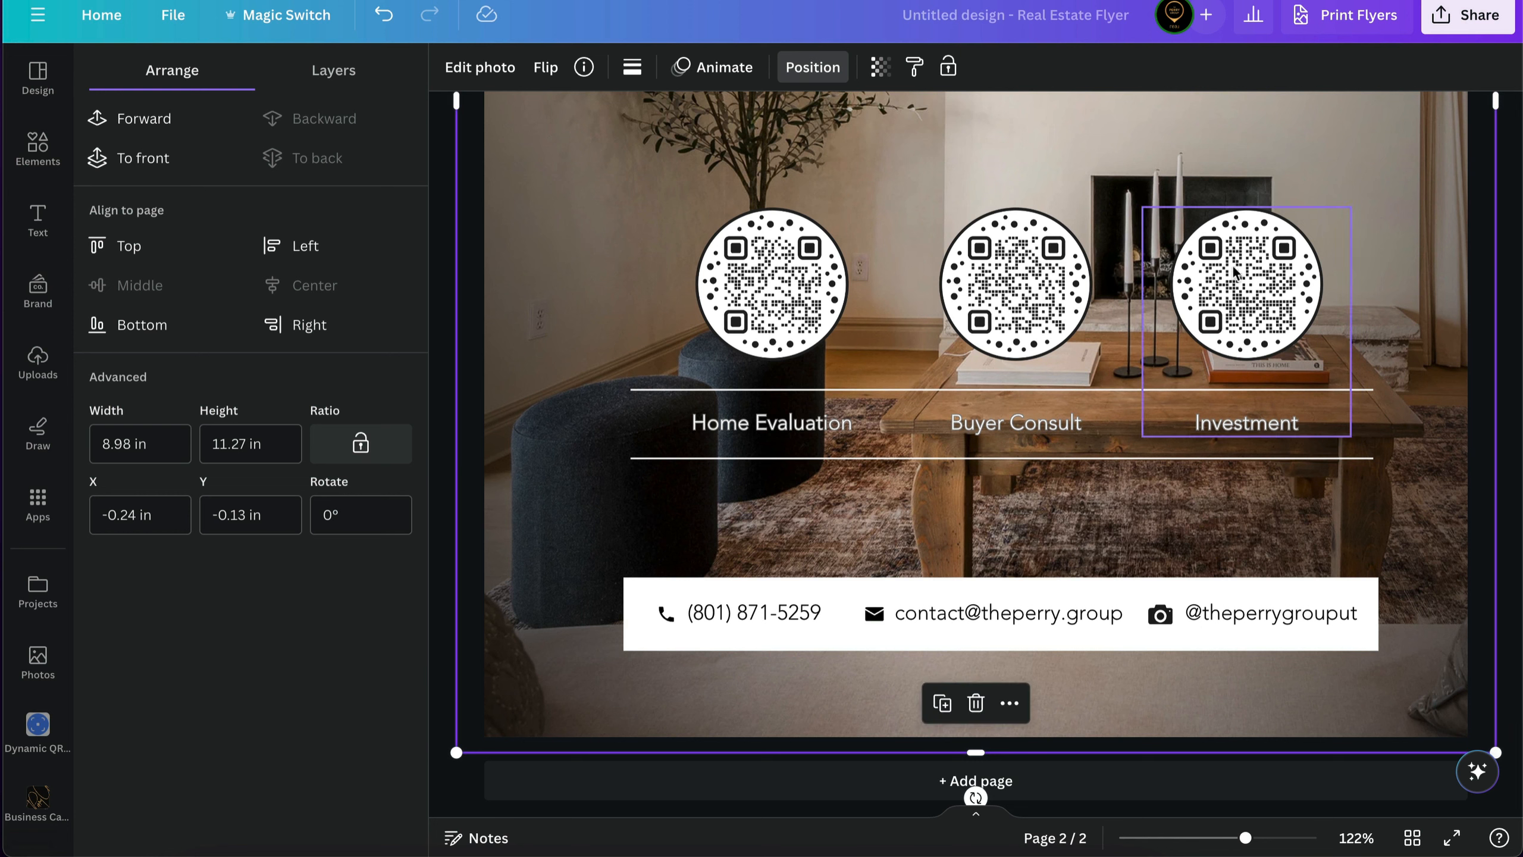
left_click(1237, 298)
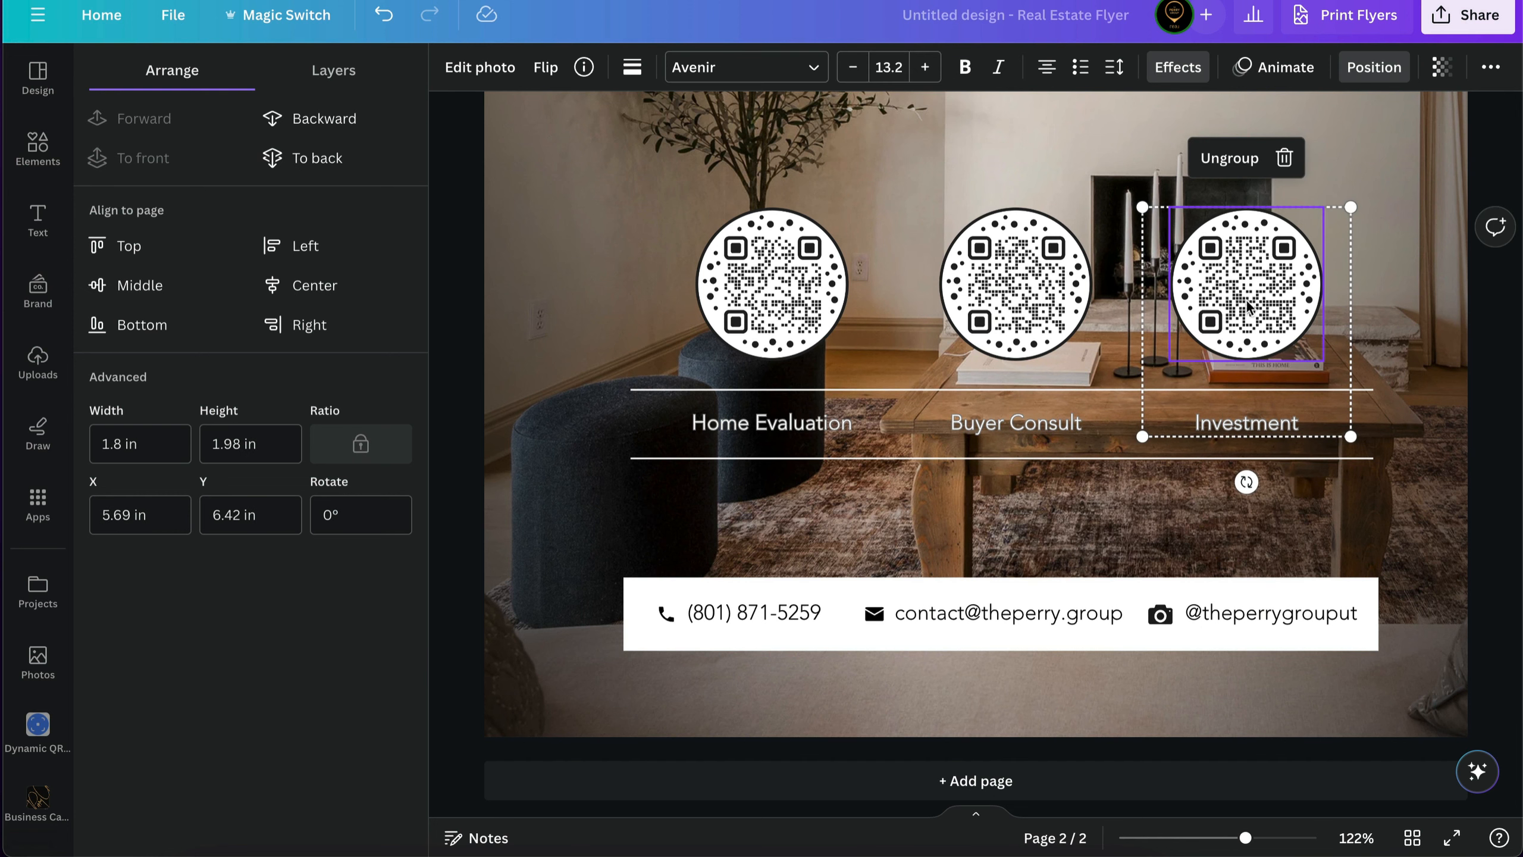
left_click_drag(1247, 300, 1256, 306)
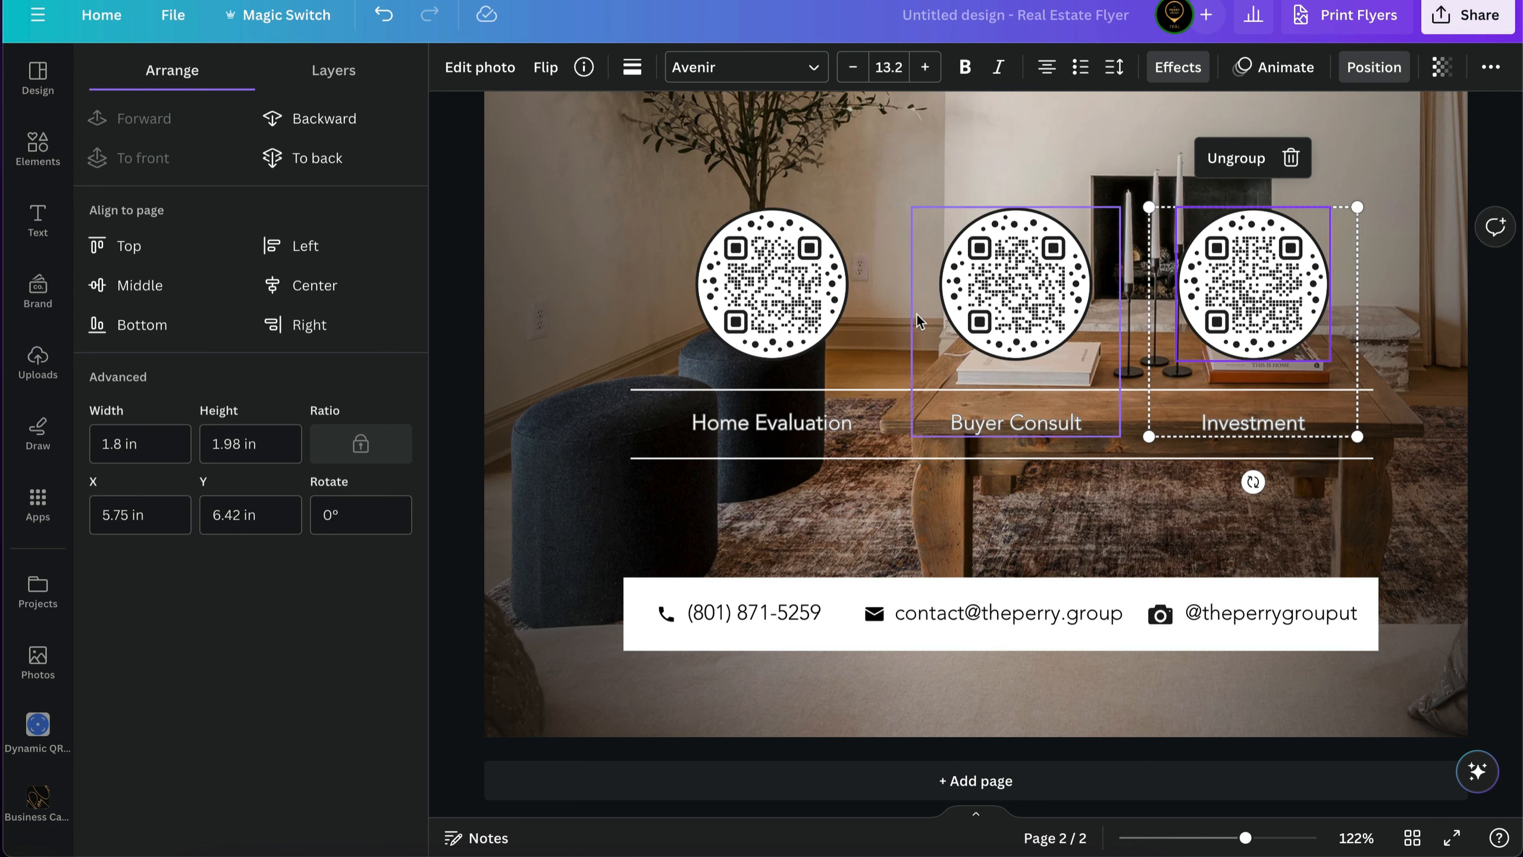
Step: Center the Buyer Consult group horizontally on the page
left_click(1044, 294)
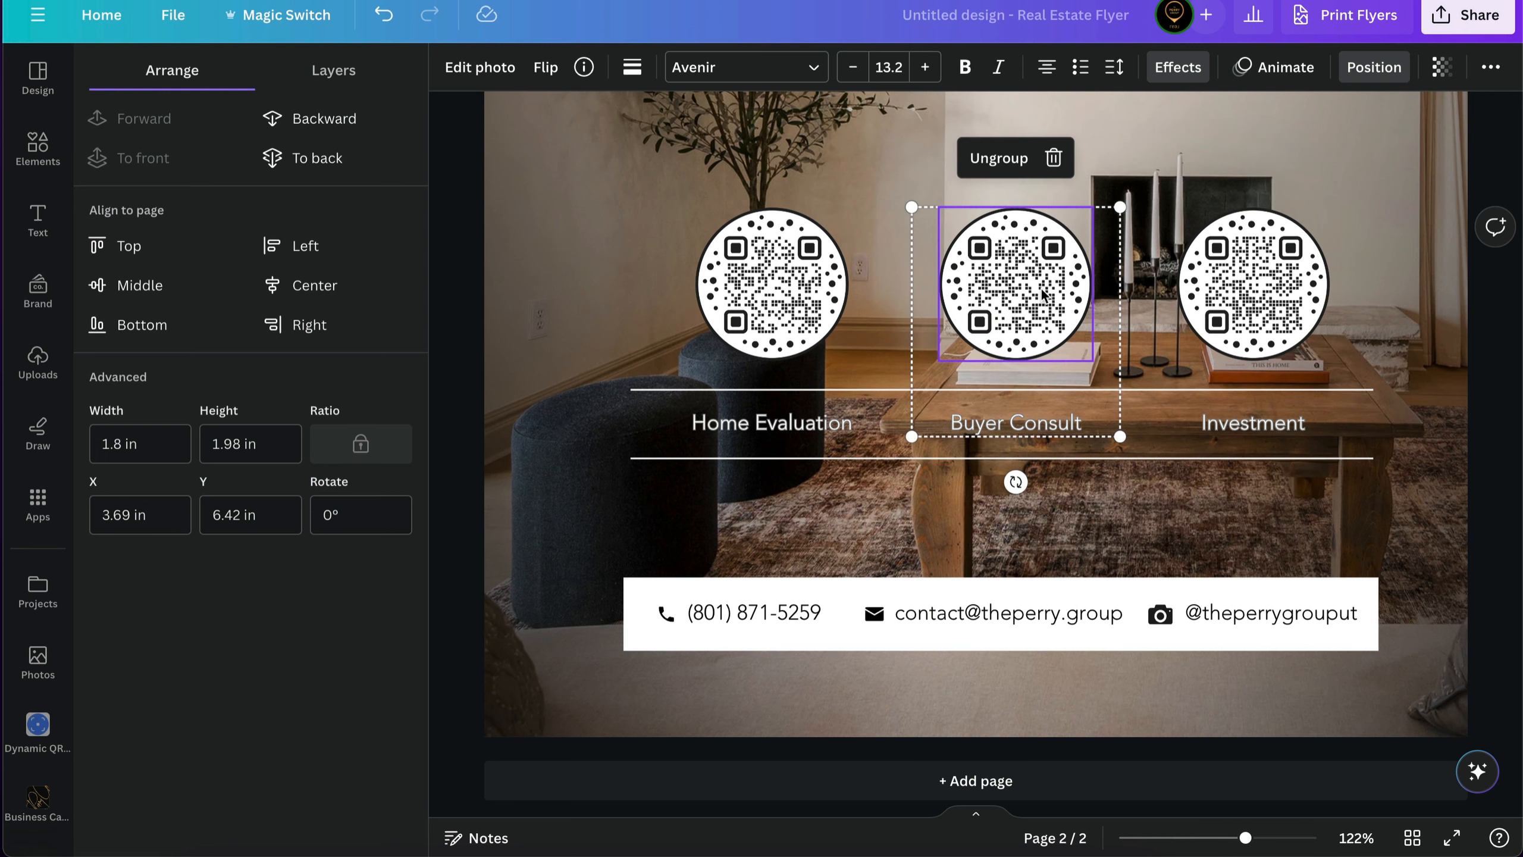
left_click(1408, 77)
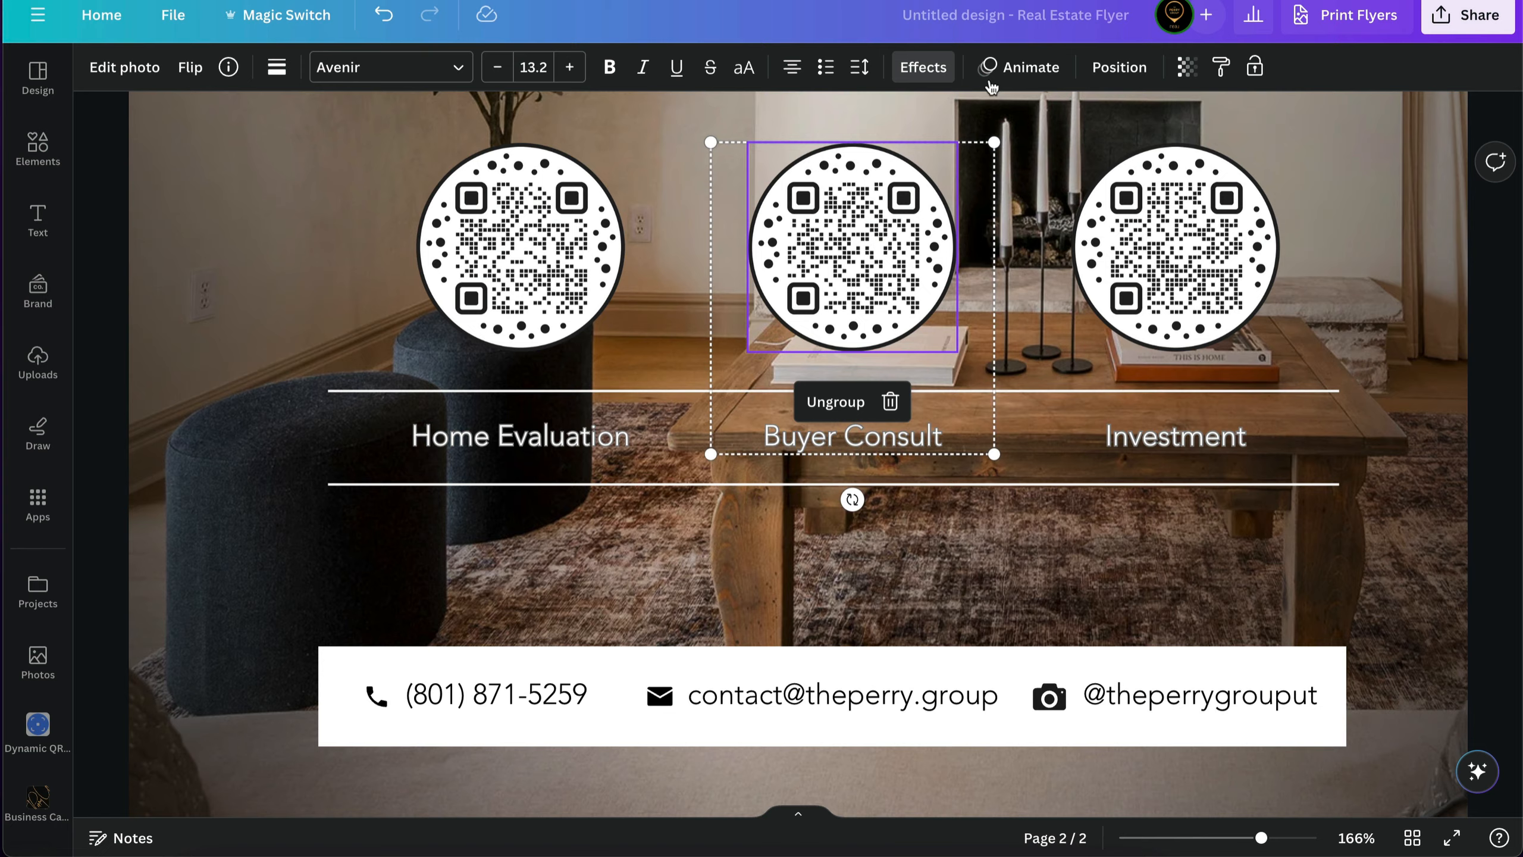
left_click(1134, 67)
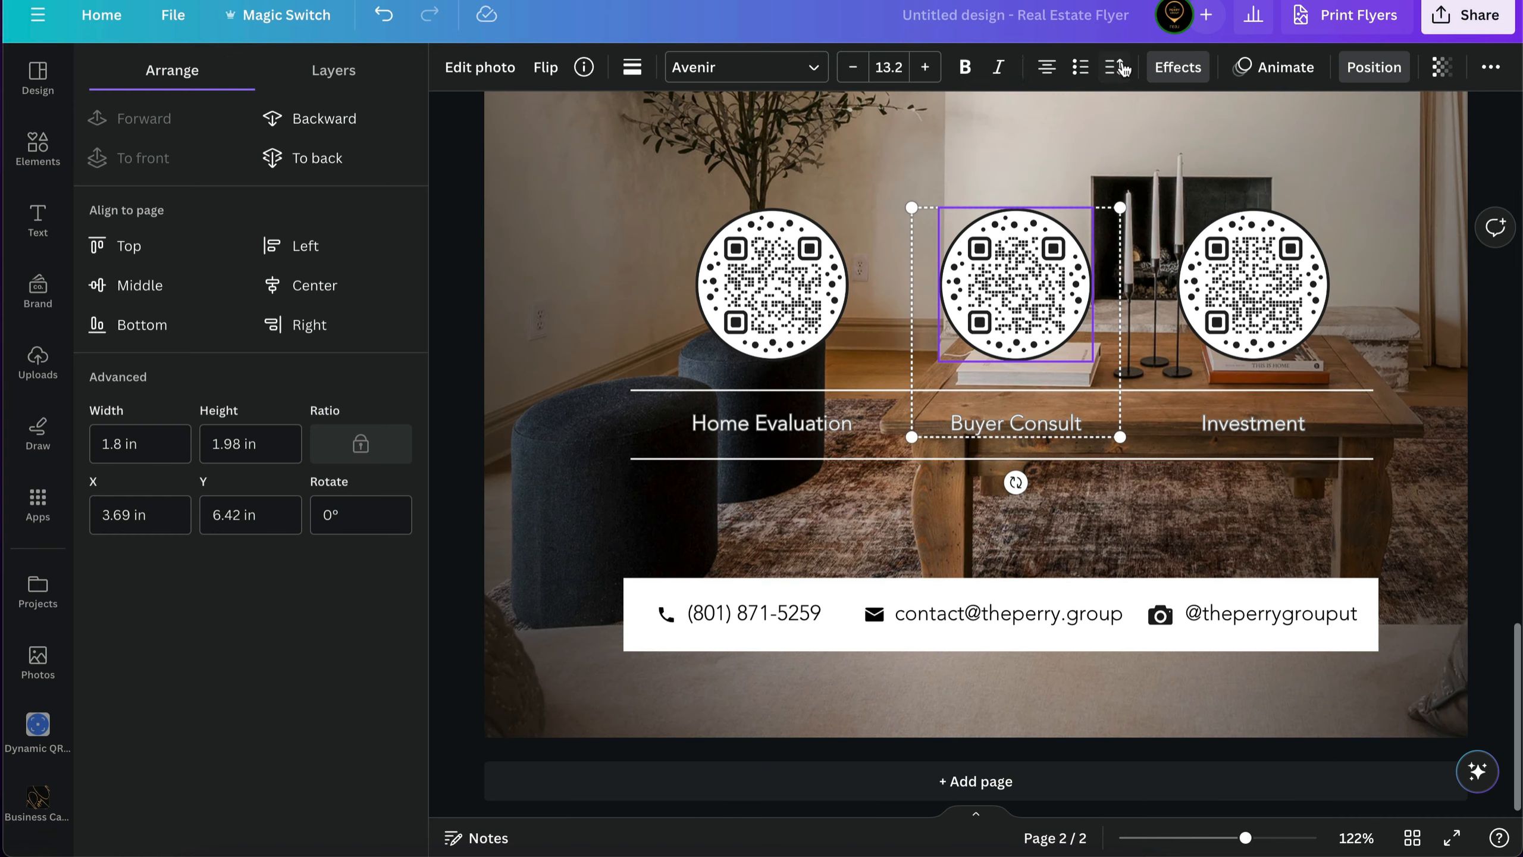
left_click(322, 286)
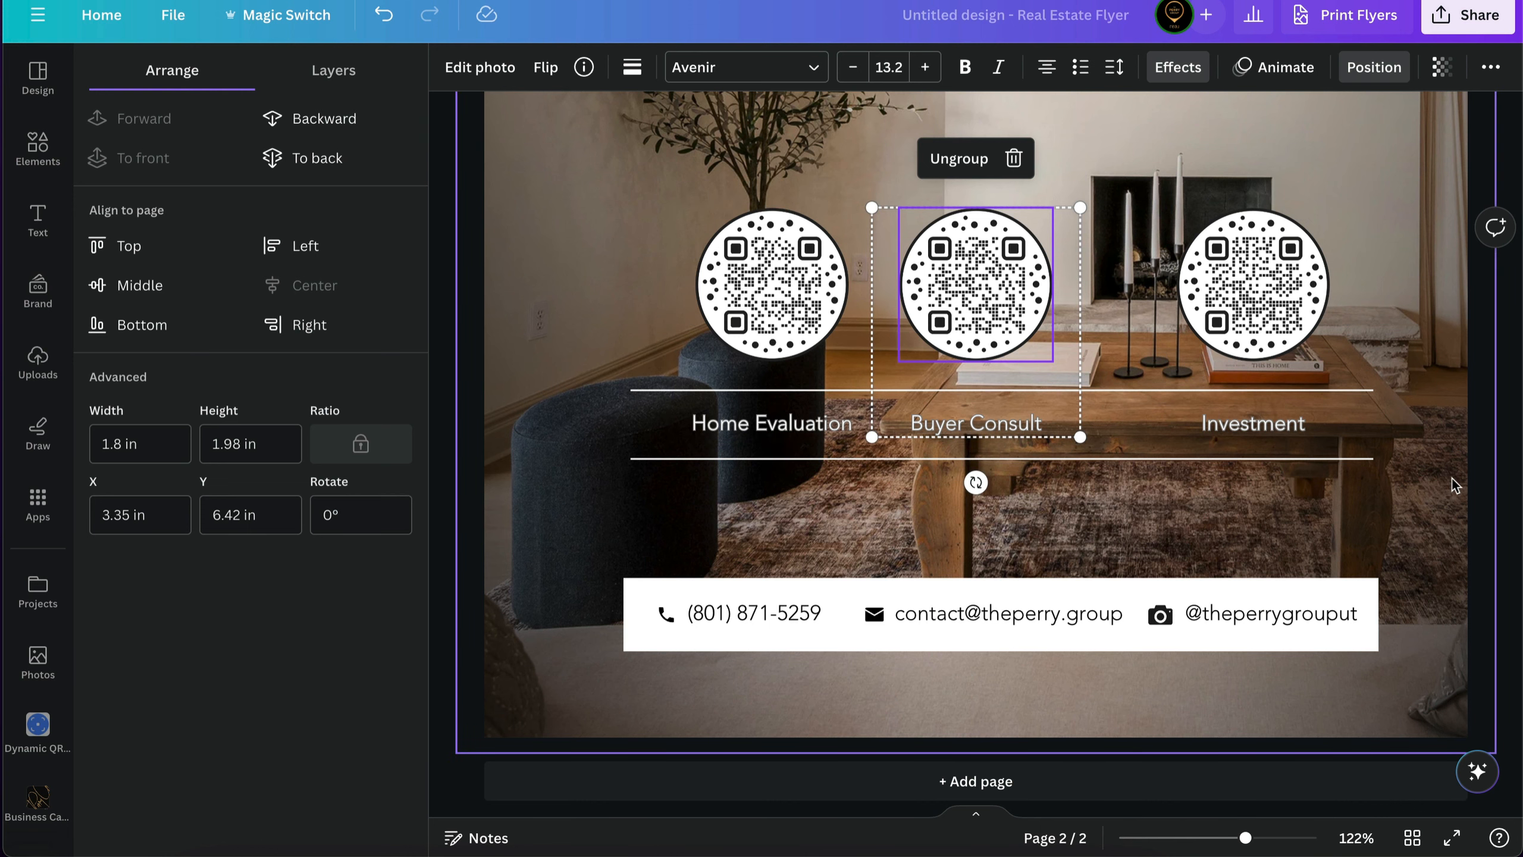
Step: Group the two horizontal lines above and below the QR code labels and center the group on the page
scroll(1452, 479, "down", 3)
left_click(1435, 541)
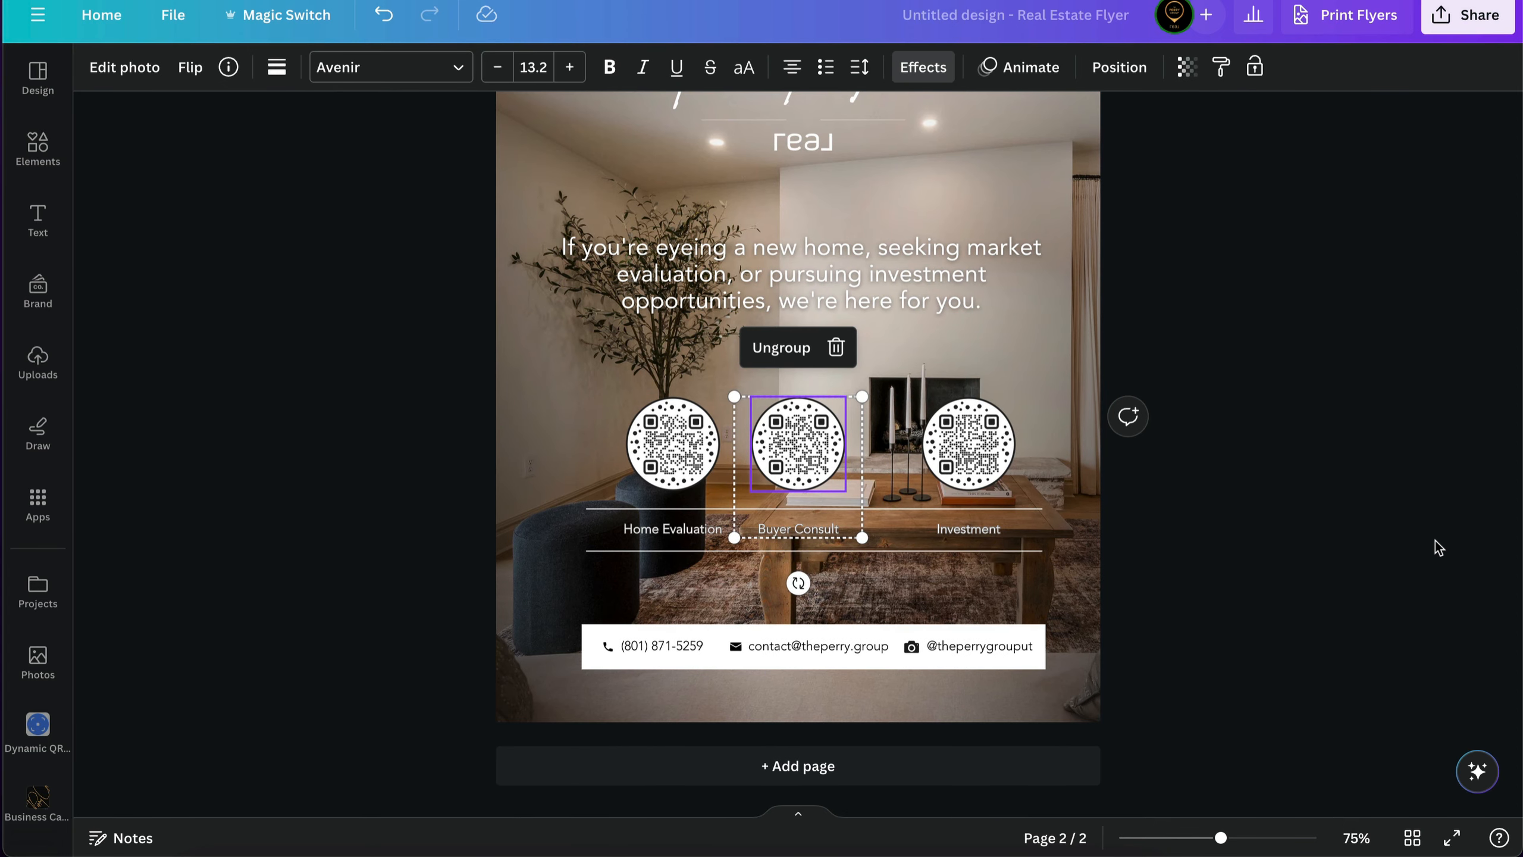
left_click(887, 507)
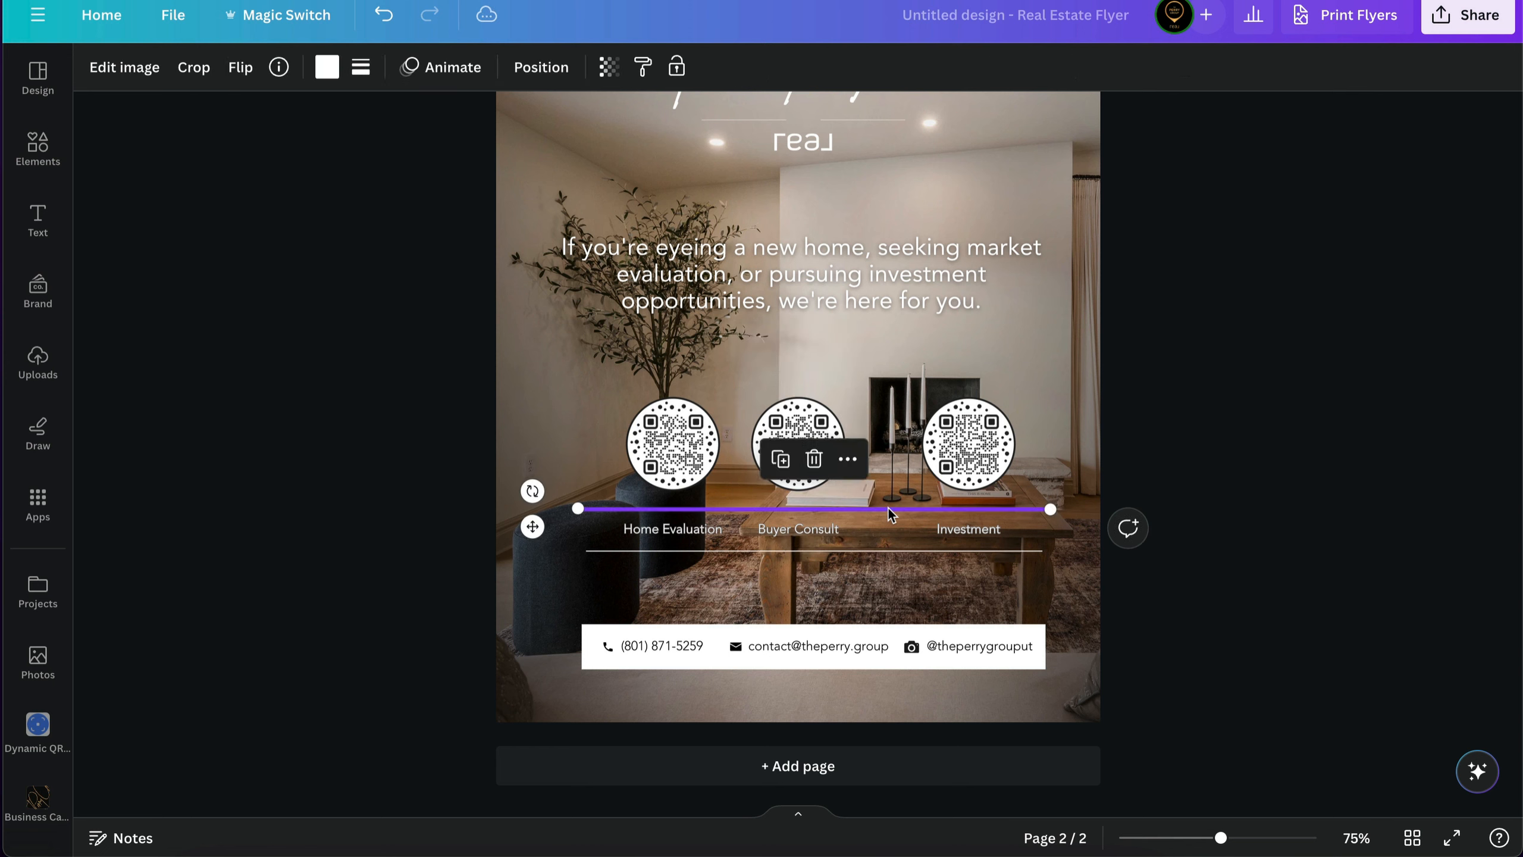
left_click(890, 550, "shift")
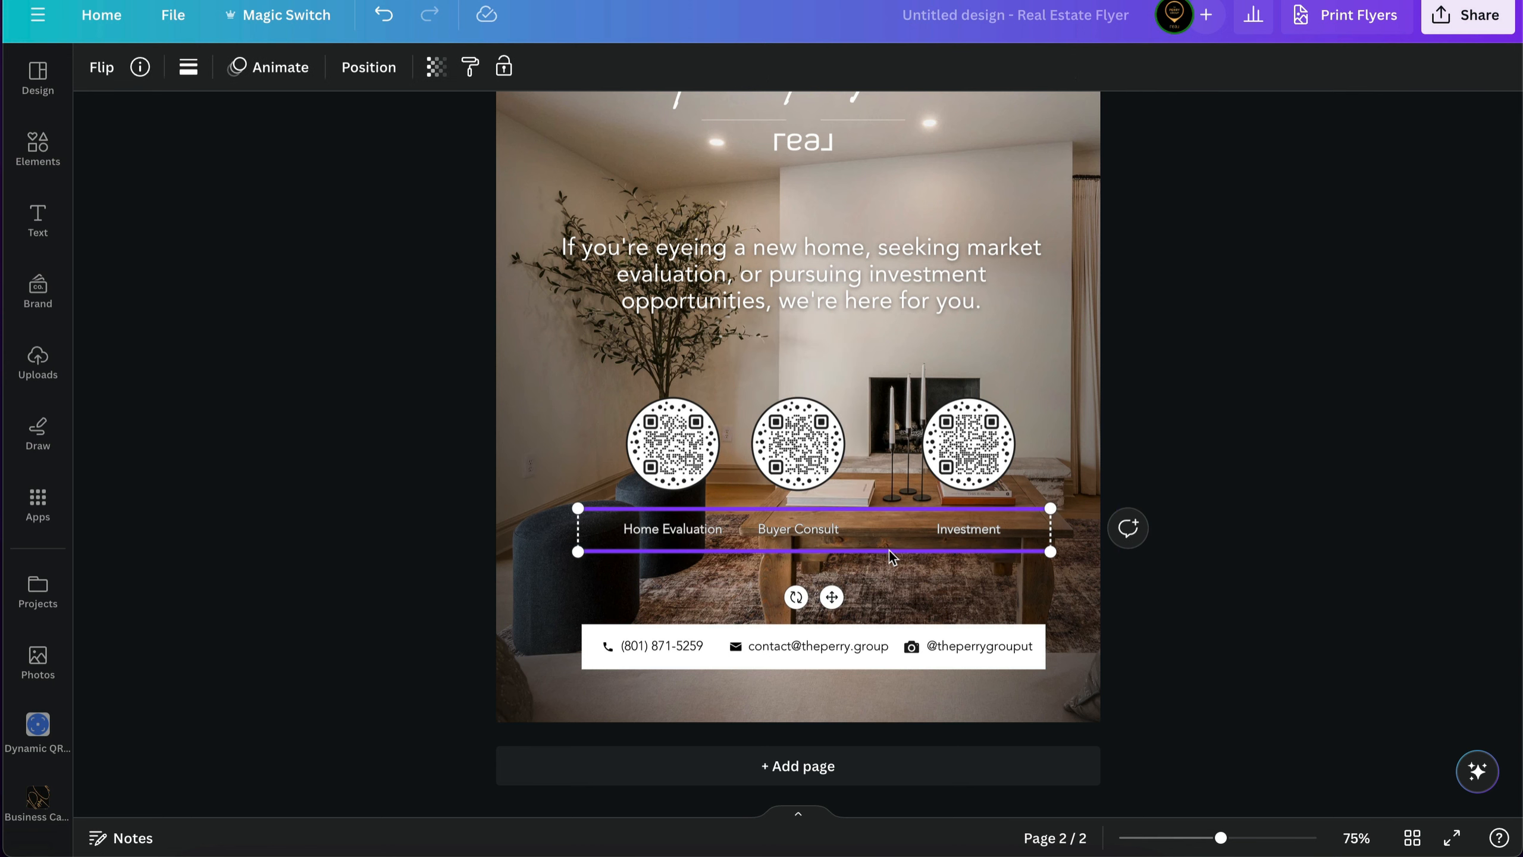
left_click(364, 67)
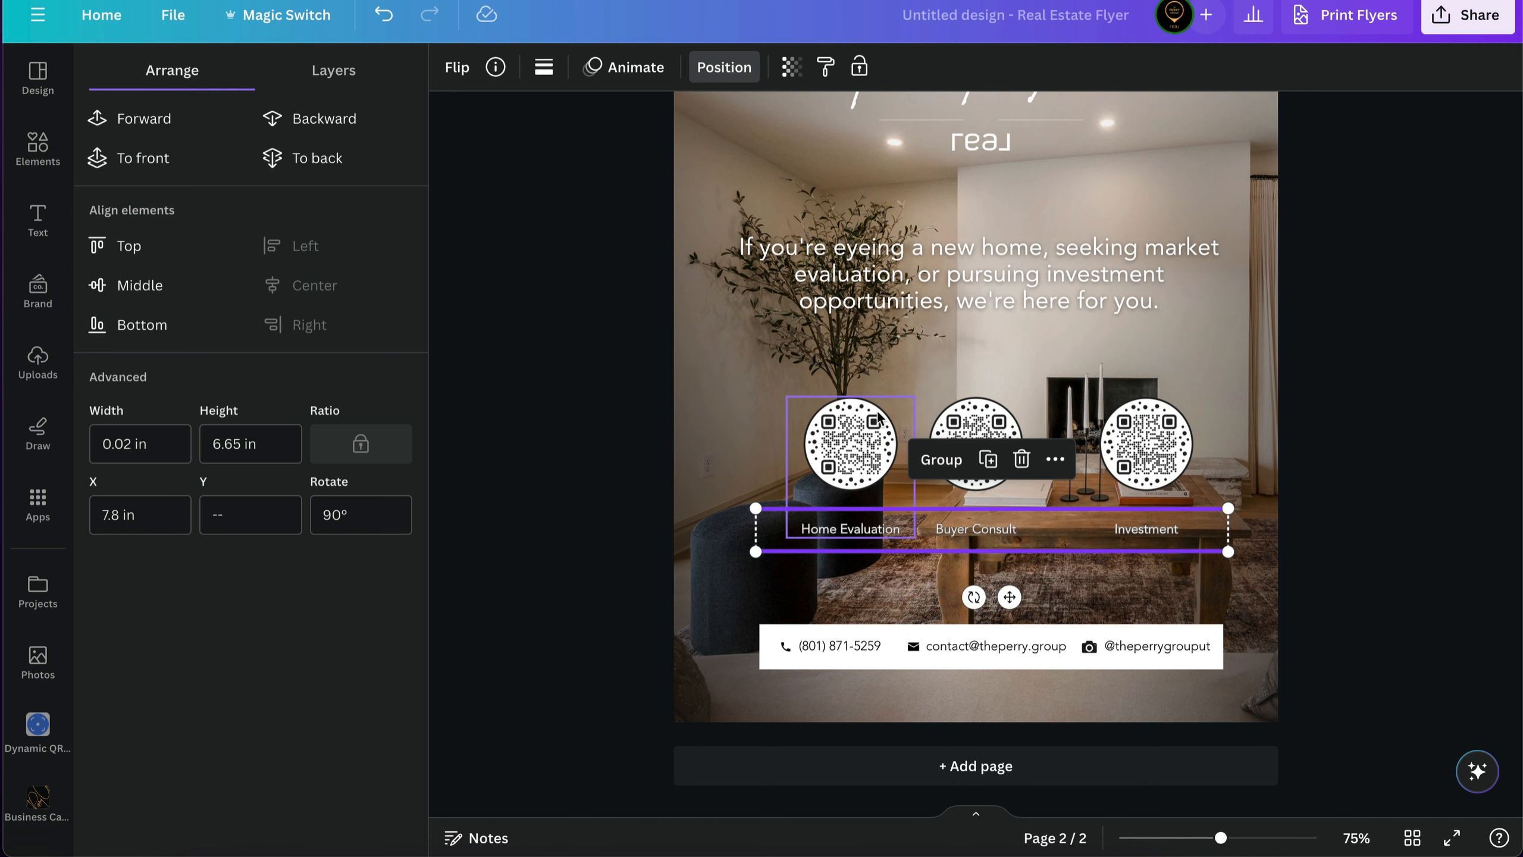
left_click(941, 459)
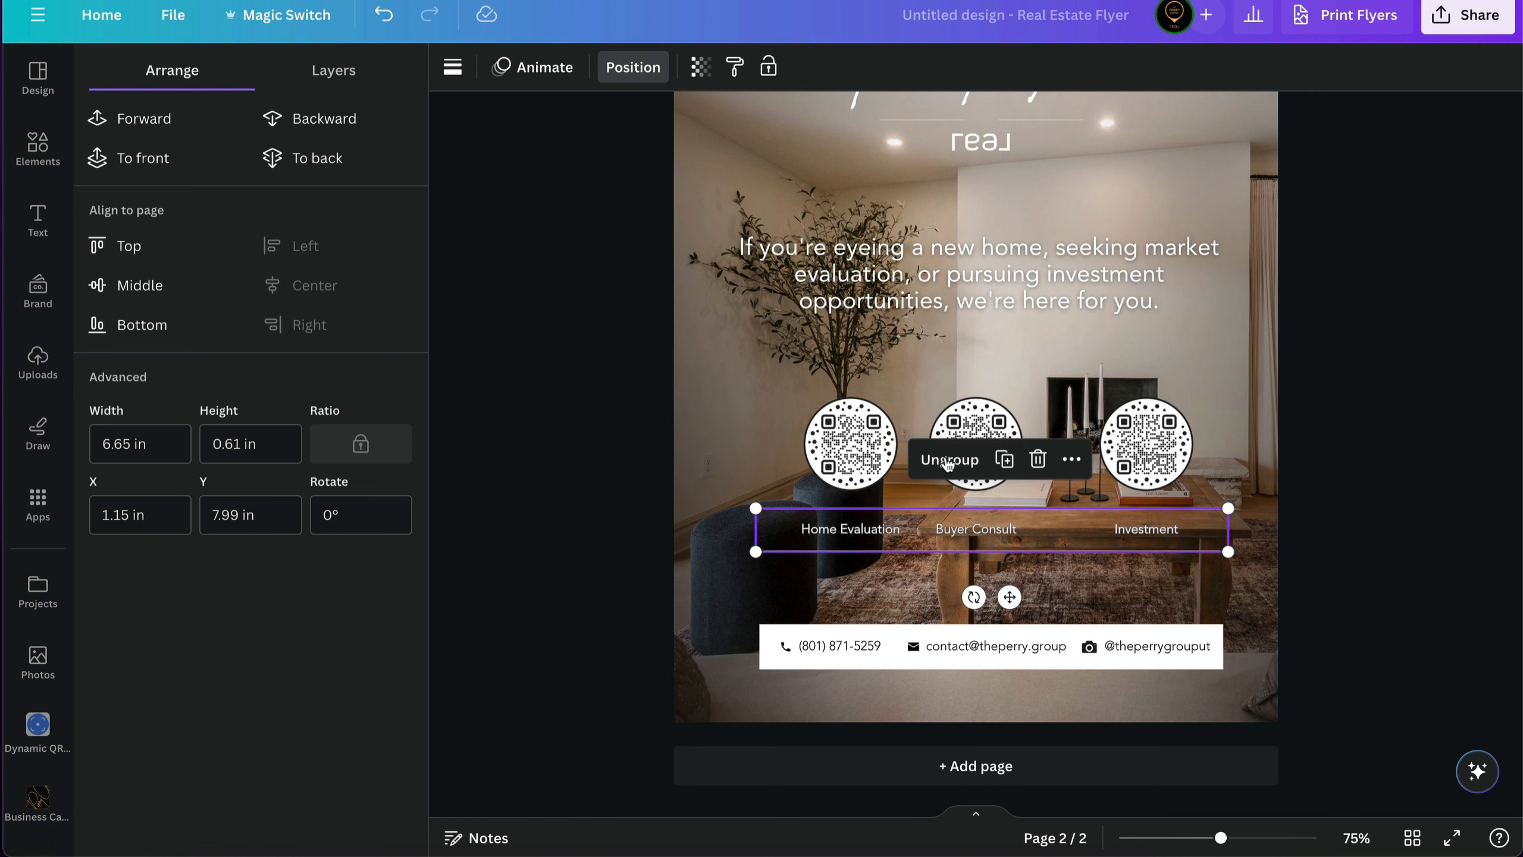
left_click(308, 288)
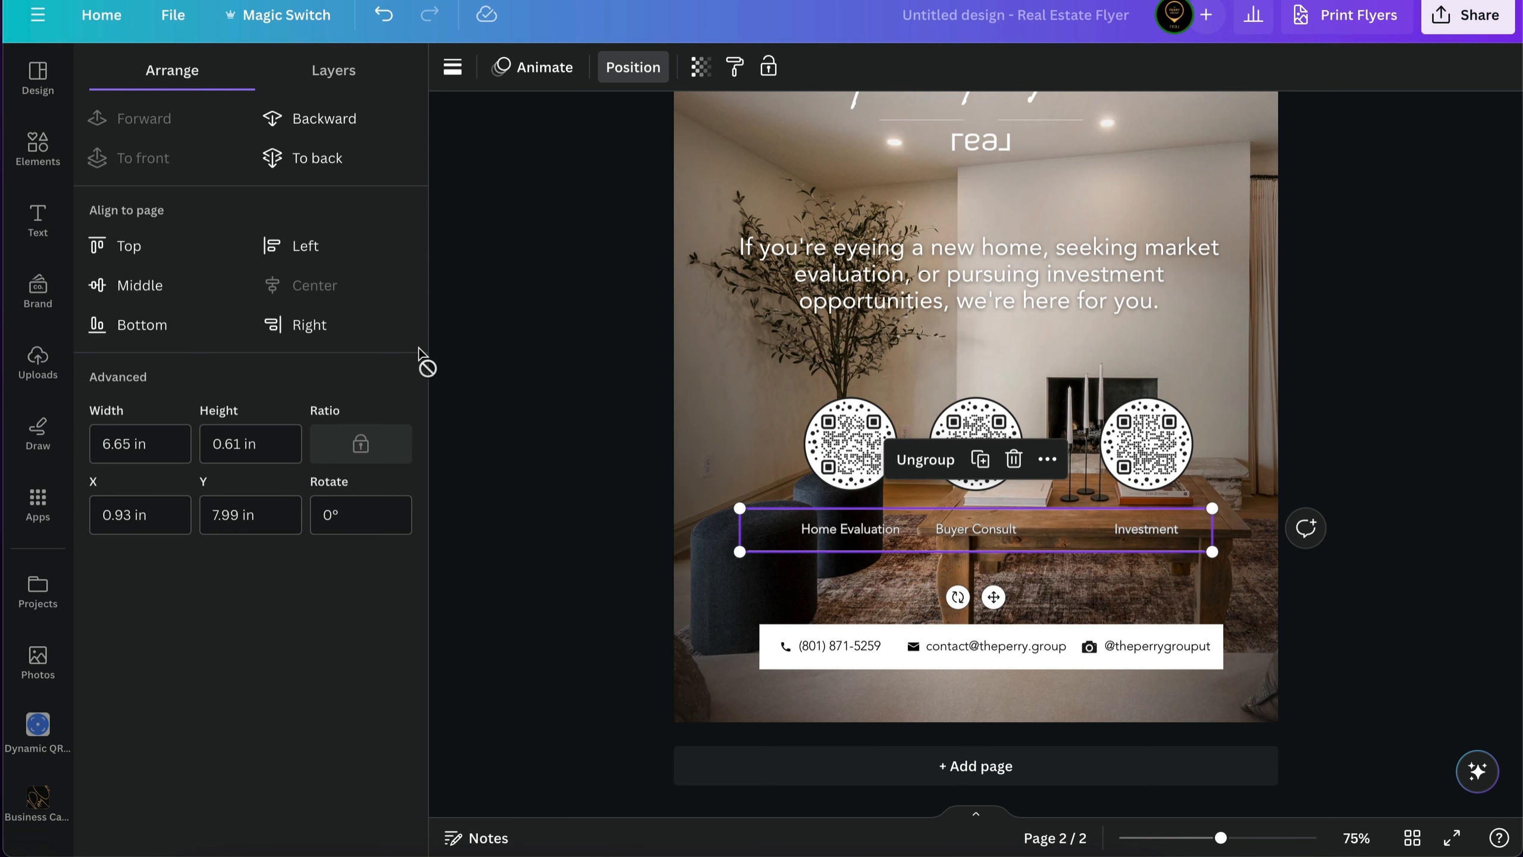
Step: Move the Investment group left, closer to the Buyer Consult group and within the ends of the horizontal lines
left_click(511, 539)
left_click(817, 391)
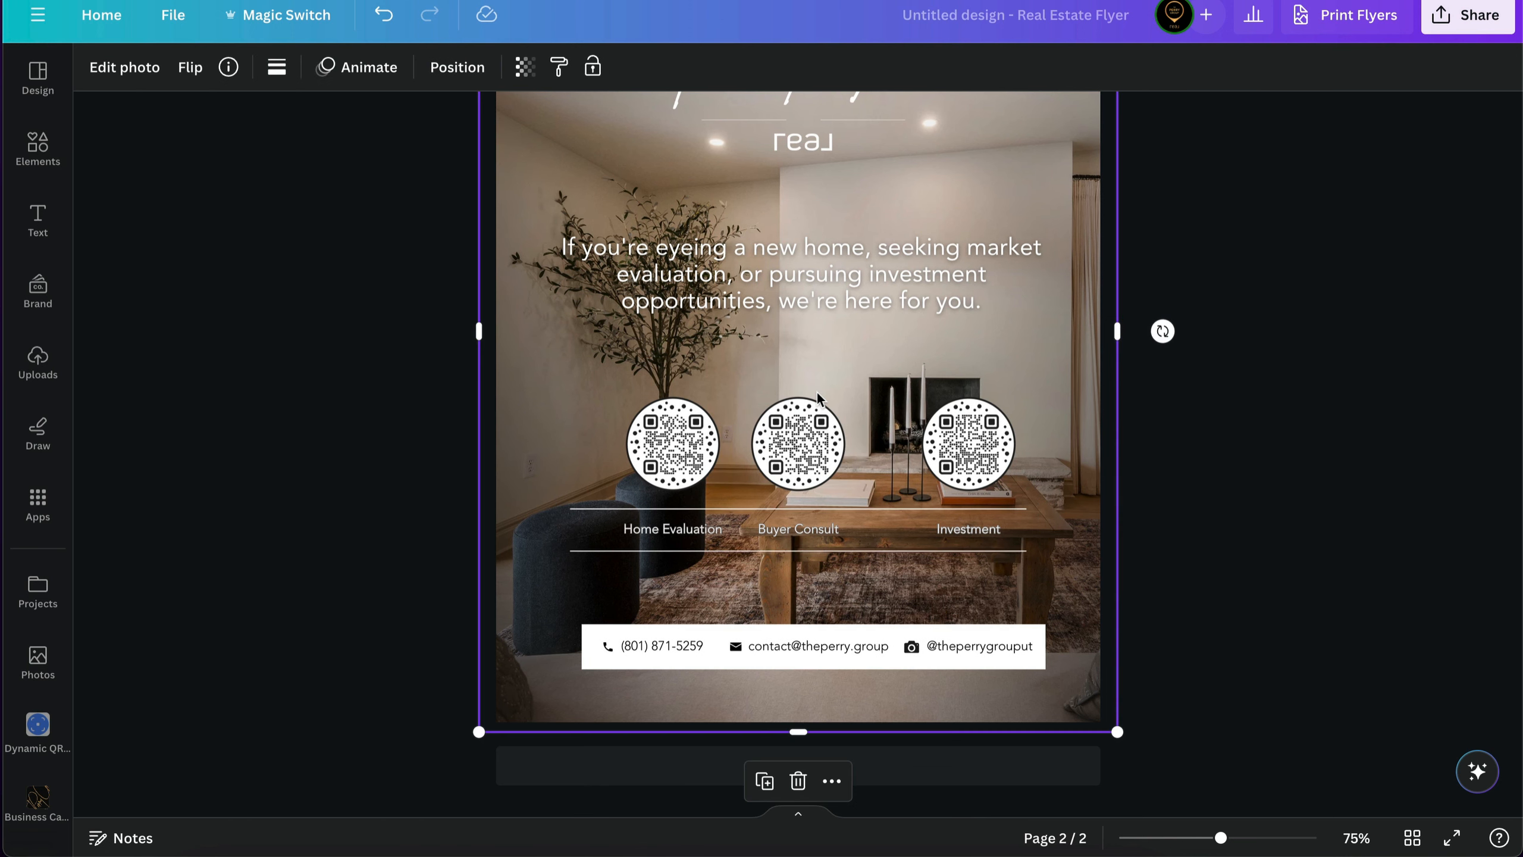
left_click(797, 435)
left_click(669, 455)
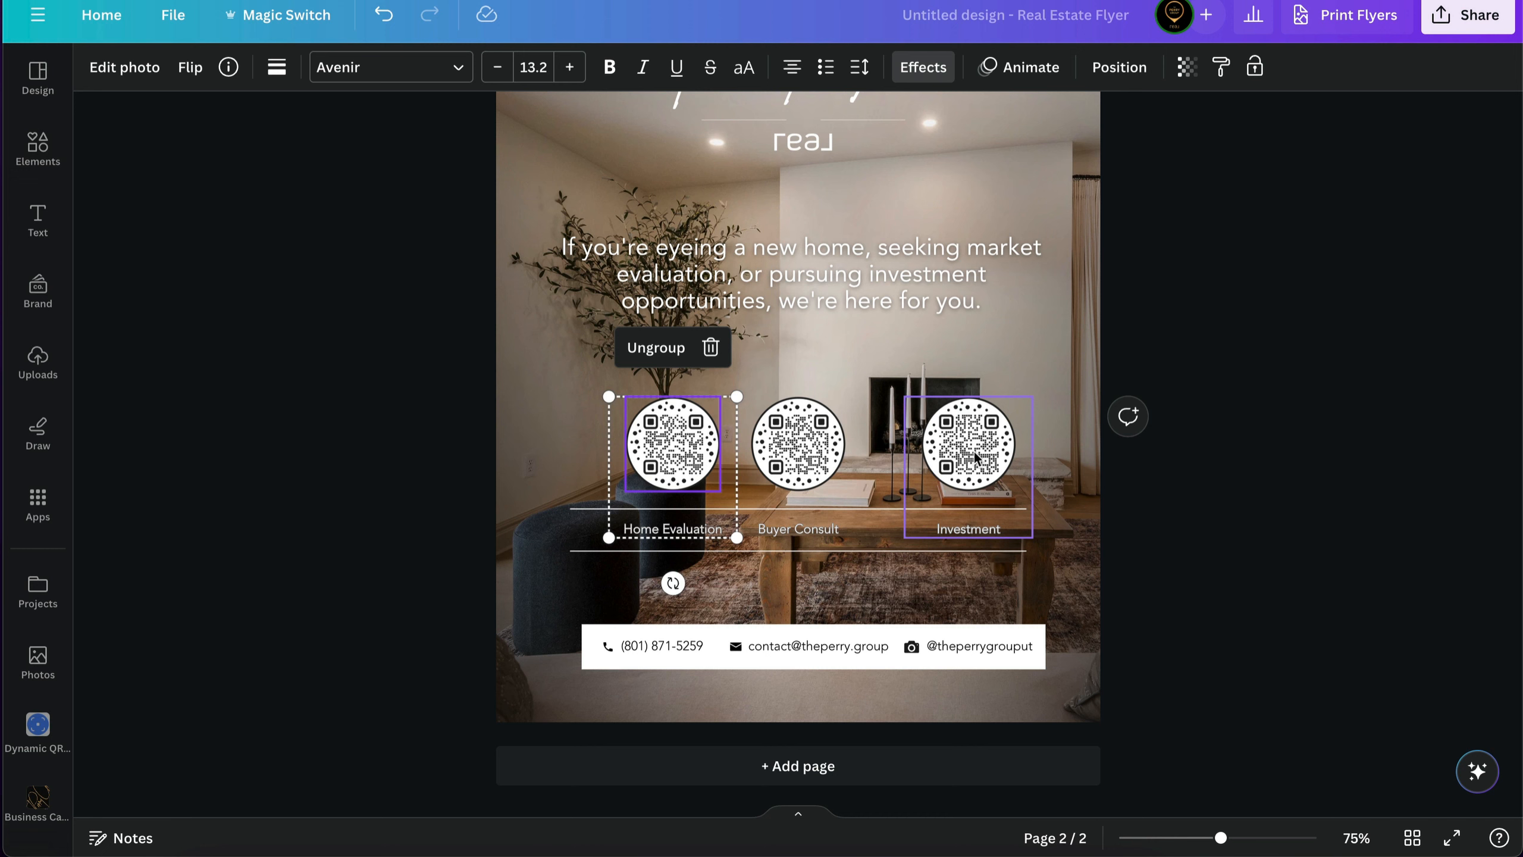
left_click_drag(978, 453, 960, 452)
Step: Move the Home Evaluation group left so its gap to the Buyer Consult group is 0.375 in, equal to the Investment group's gap
left_click(672, 475)
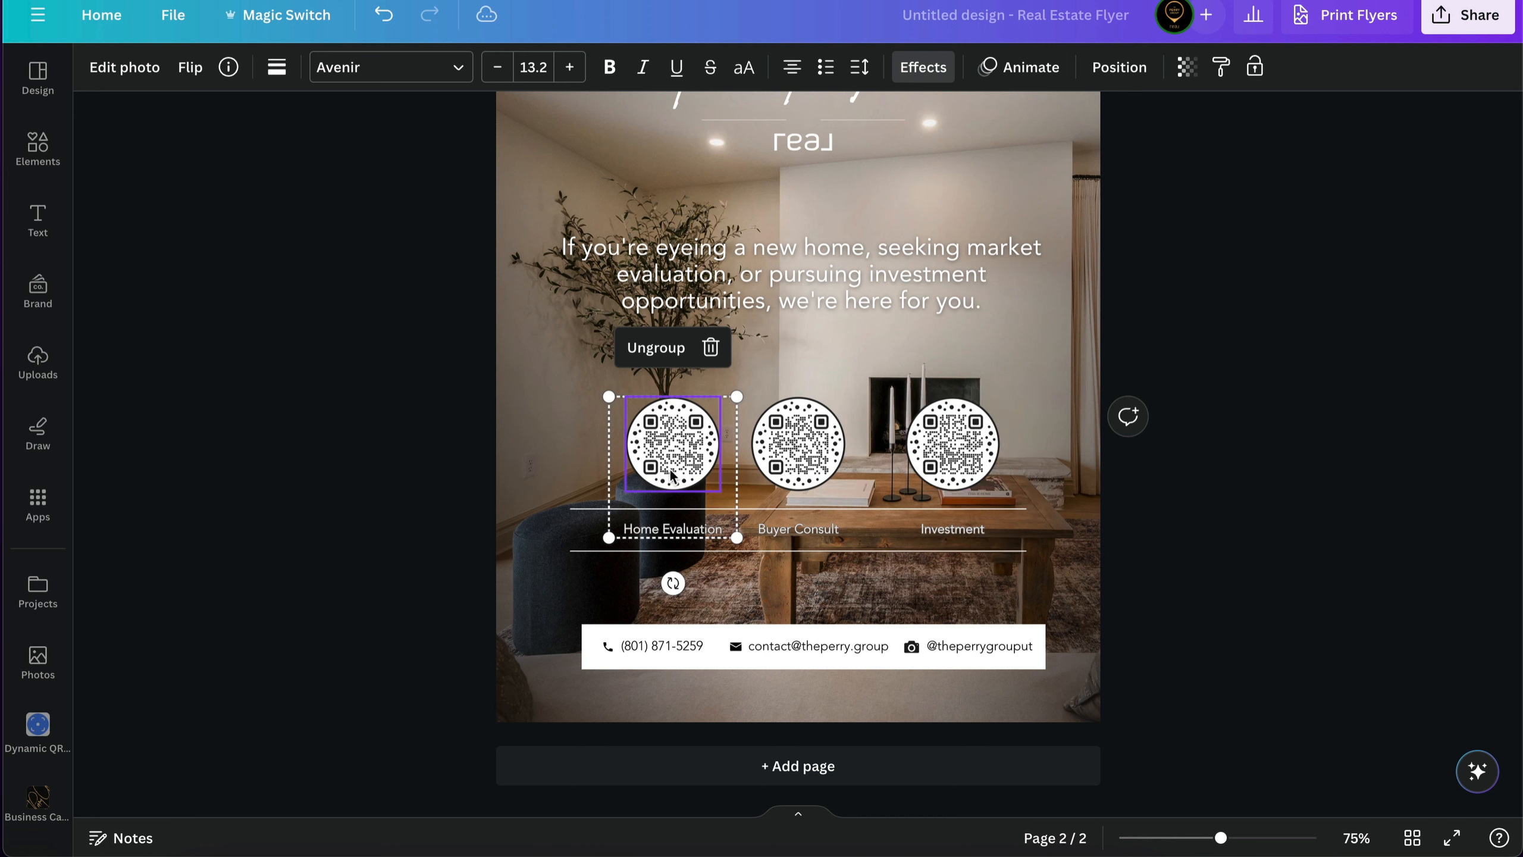
left_click_drag(690, 449, 657, 449)
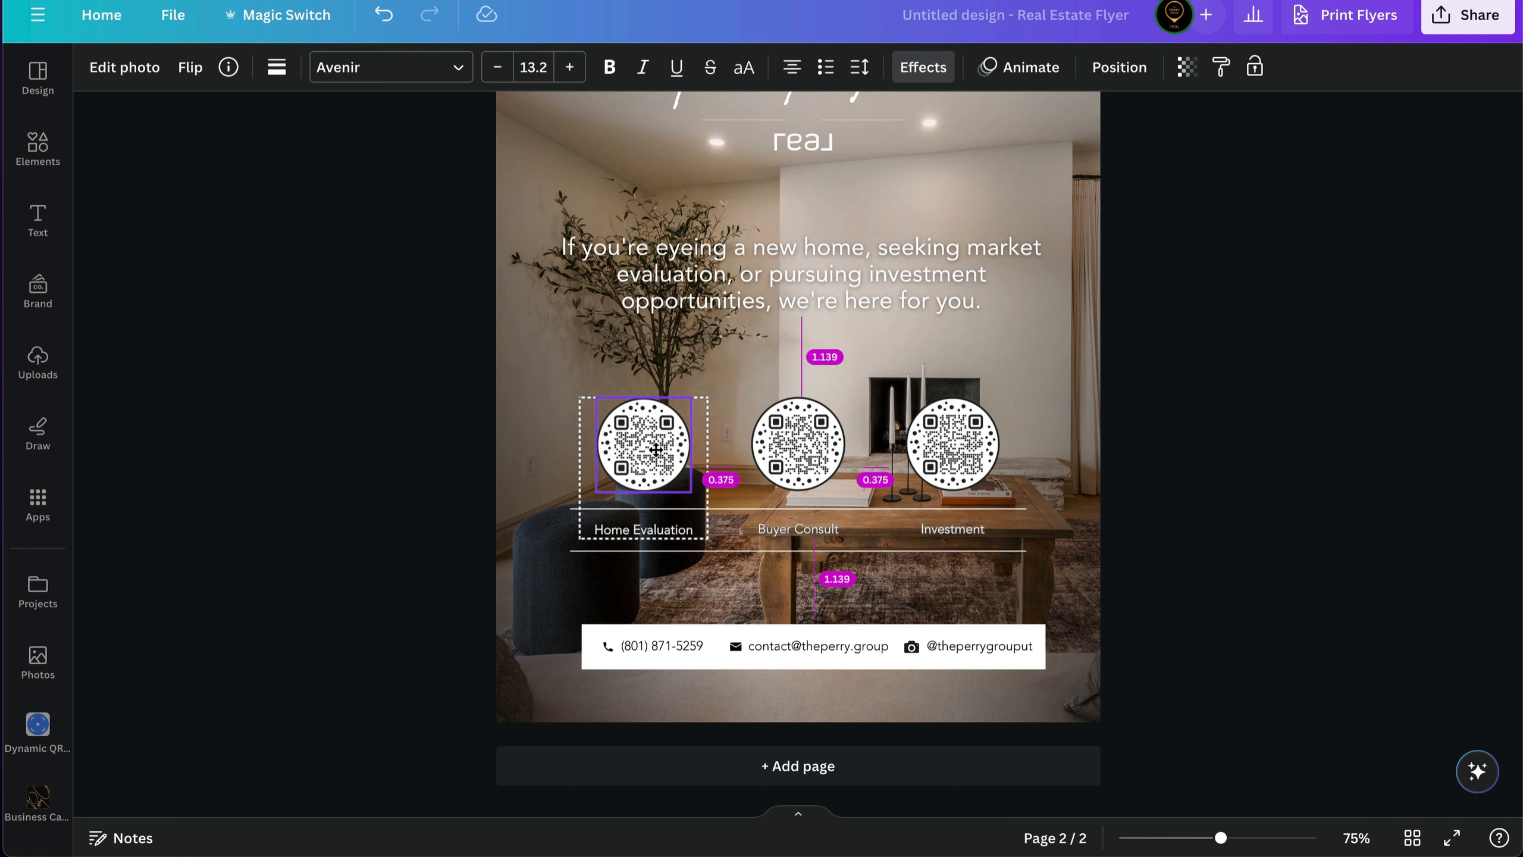
left_click_drag(656, 449, 656, 449)
left_click(1321, 448)
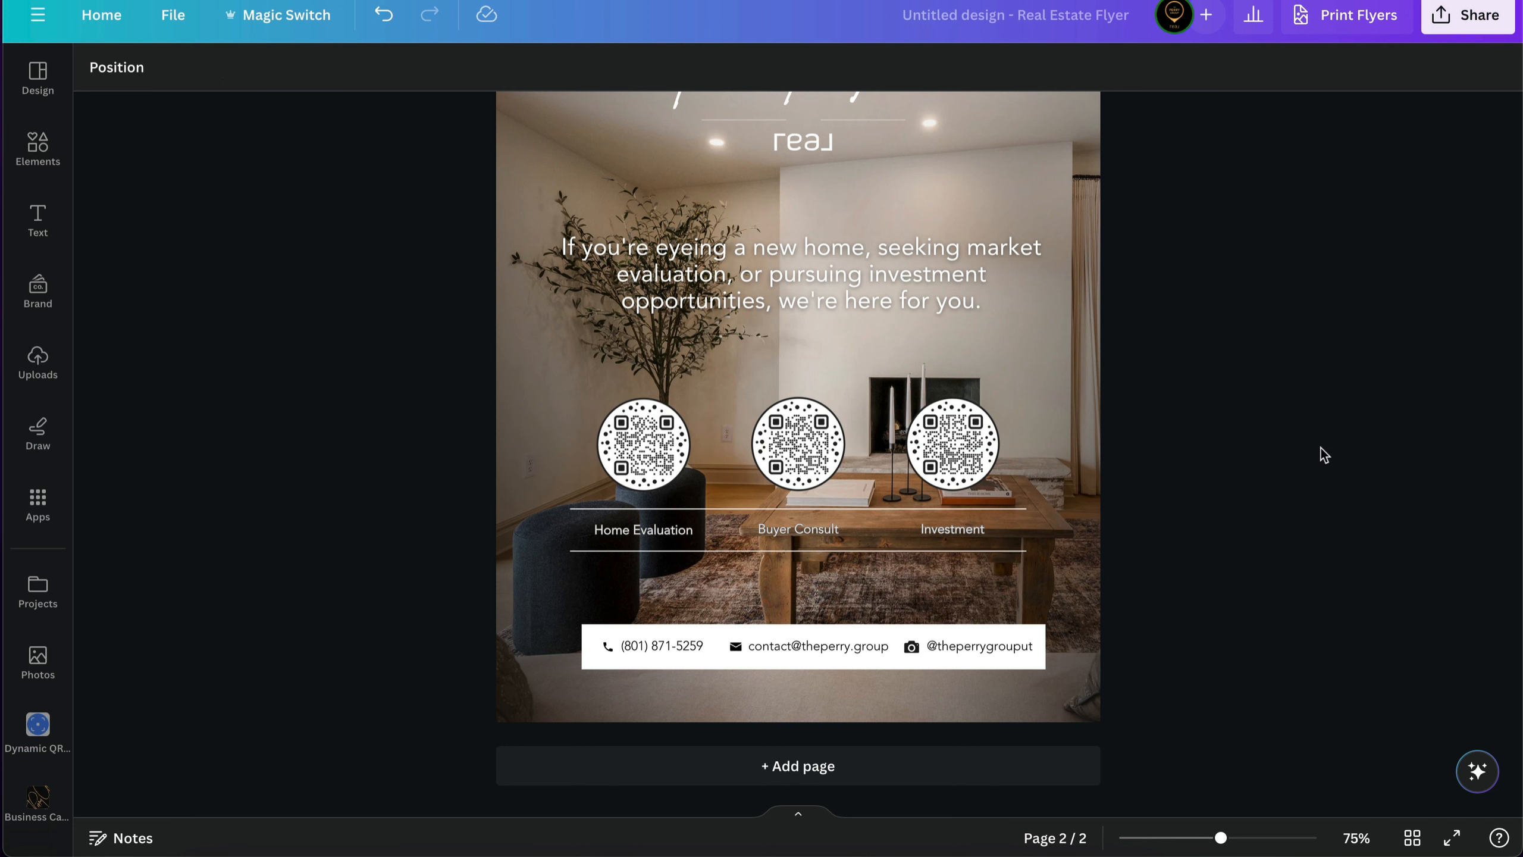
Step: Align the Home Evaluation, Buyer Consult and Investment QR code groups with one another along their vertical middles
left_click(919, 510)
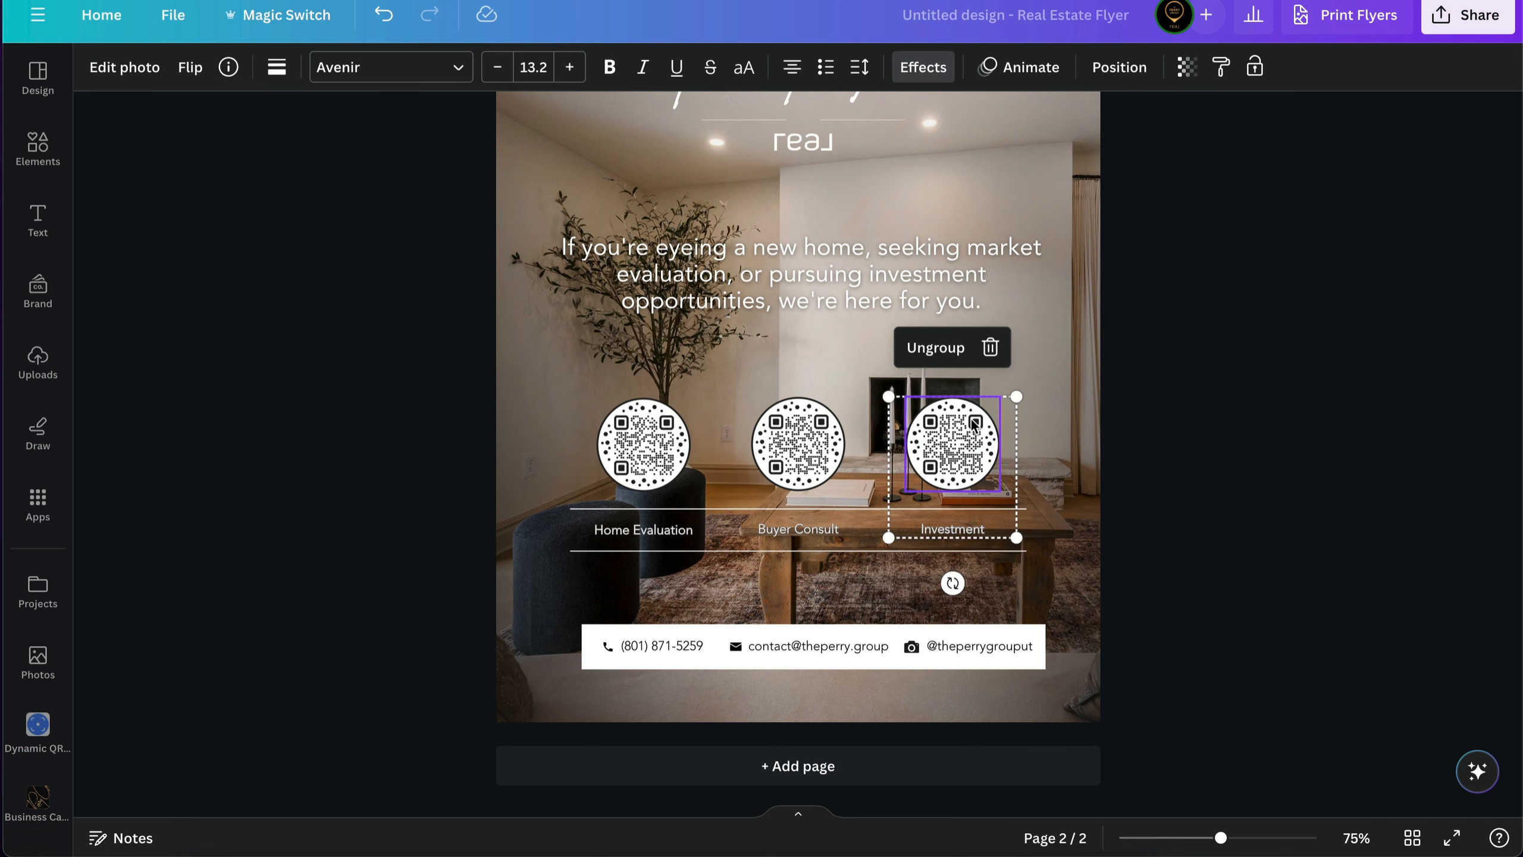
left_click(763, 443, "shift")
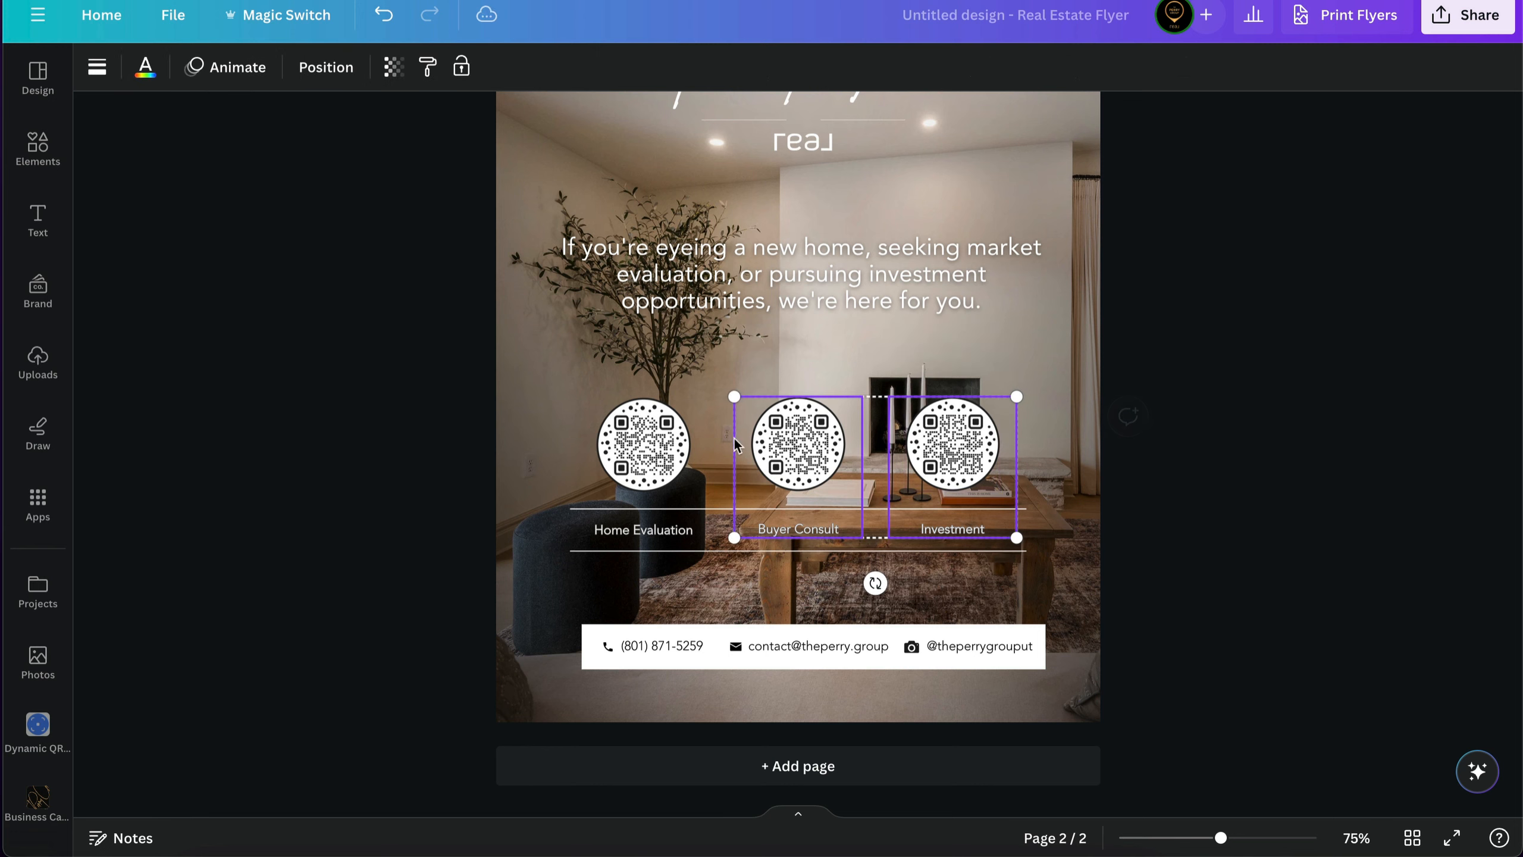
left_click(656, 448, "shift")
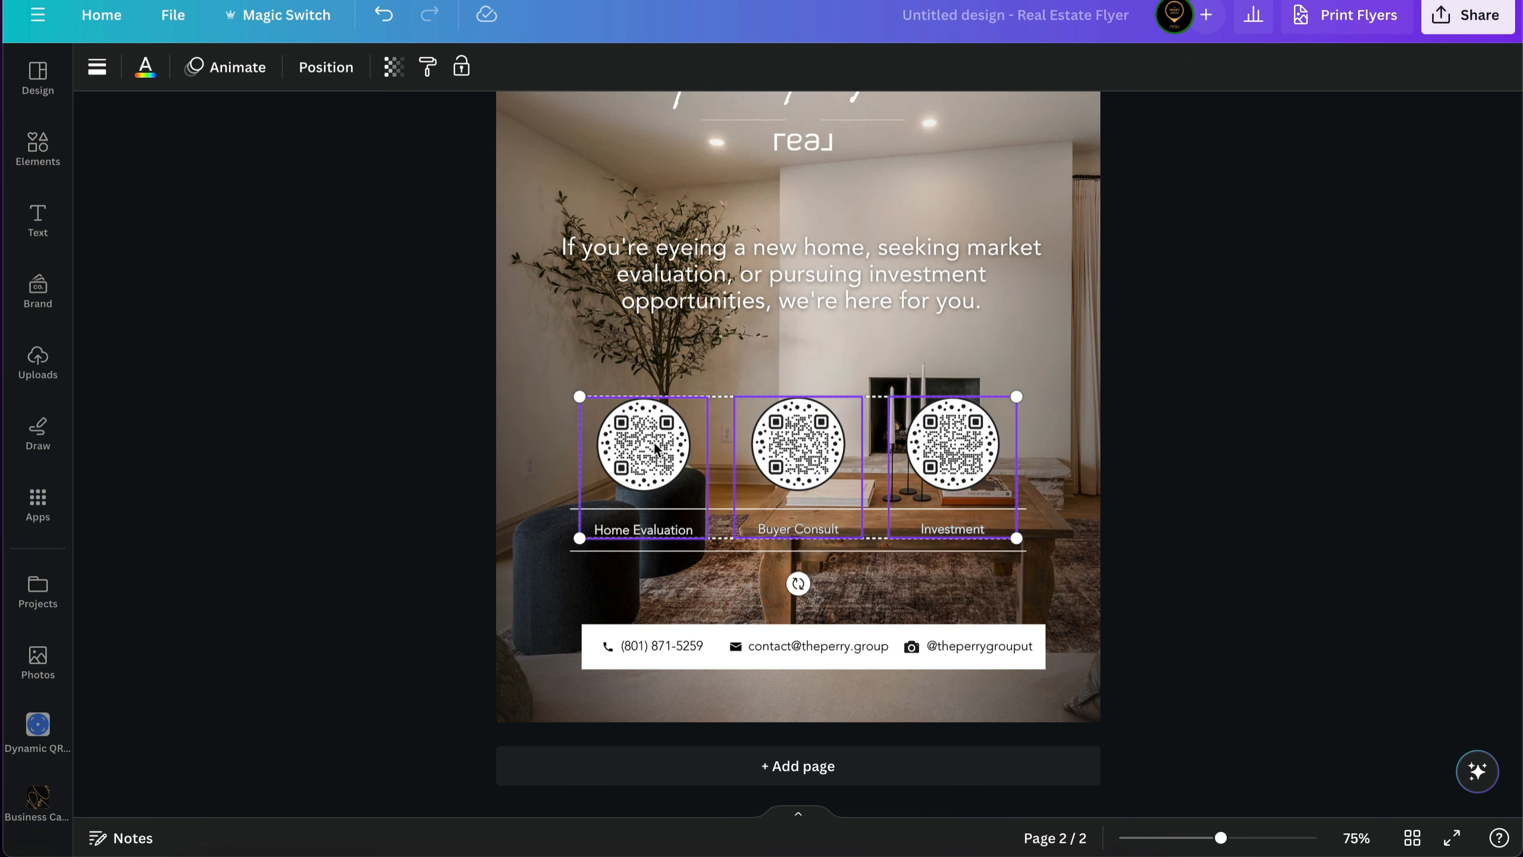
scroll(788, 427, "up", 5)
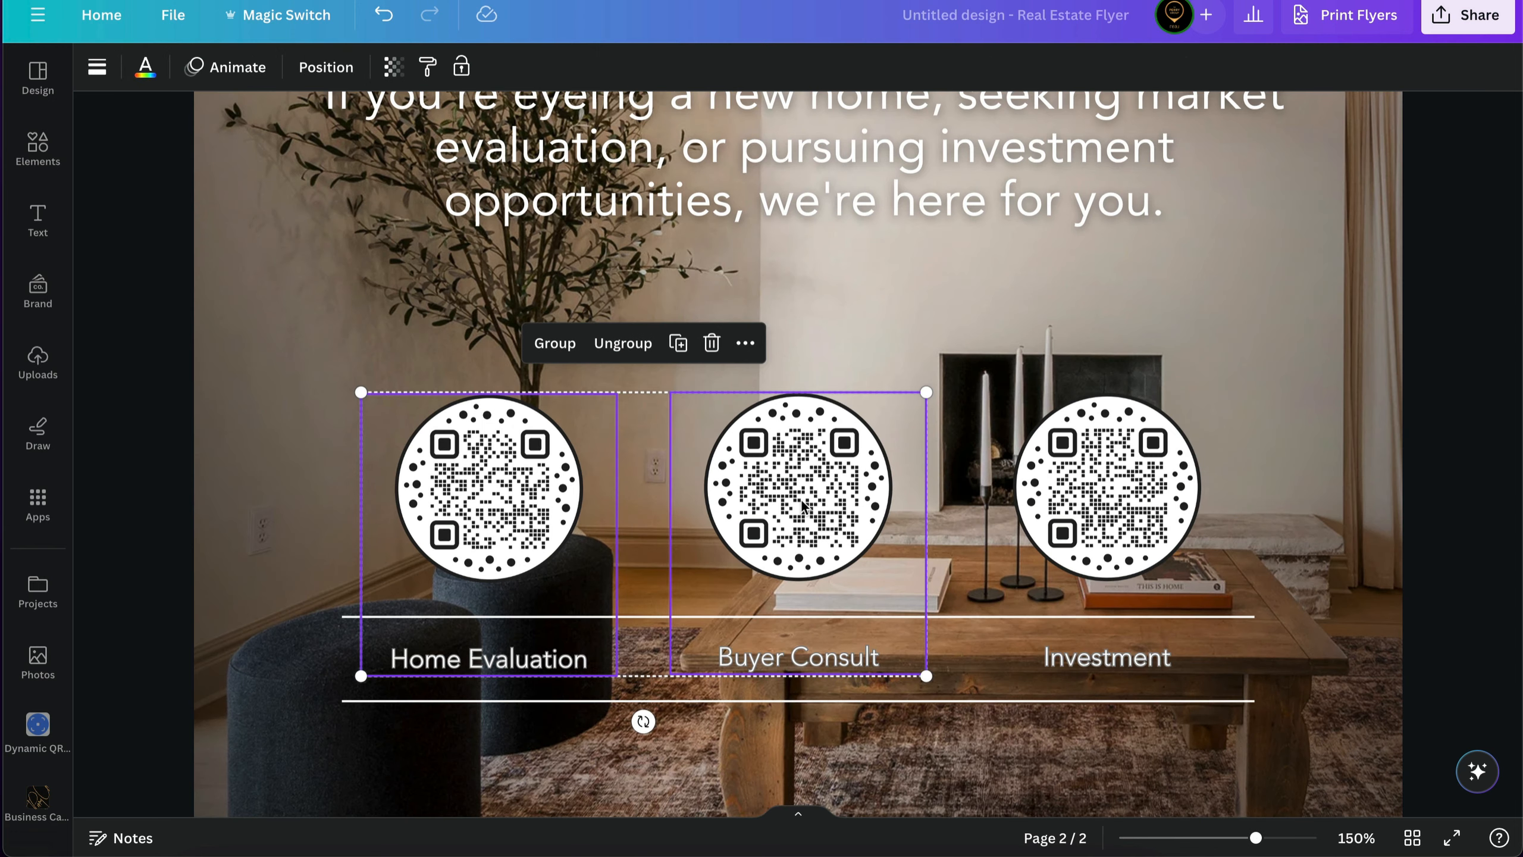
left_click(318, 68)
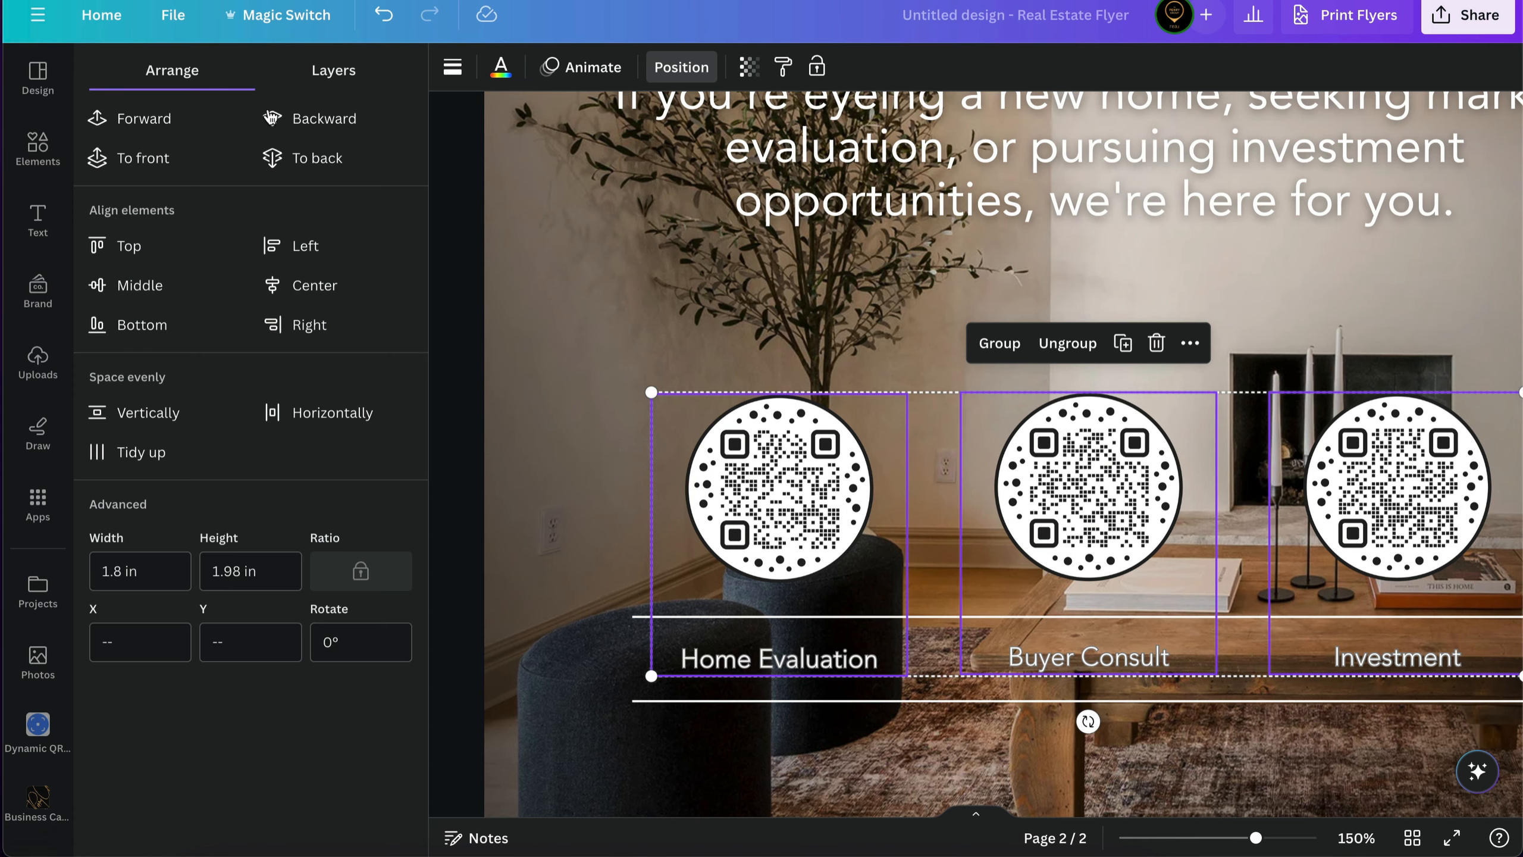
left_click(159, 287)
scroll(820, 692, "up", 1)
Step: Send the group of two horizontal lines backward so it sits behind the QR code and label groups
left_click(839, 691)
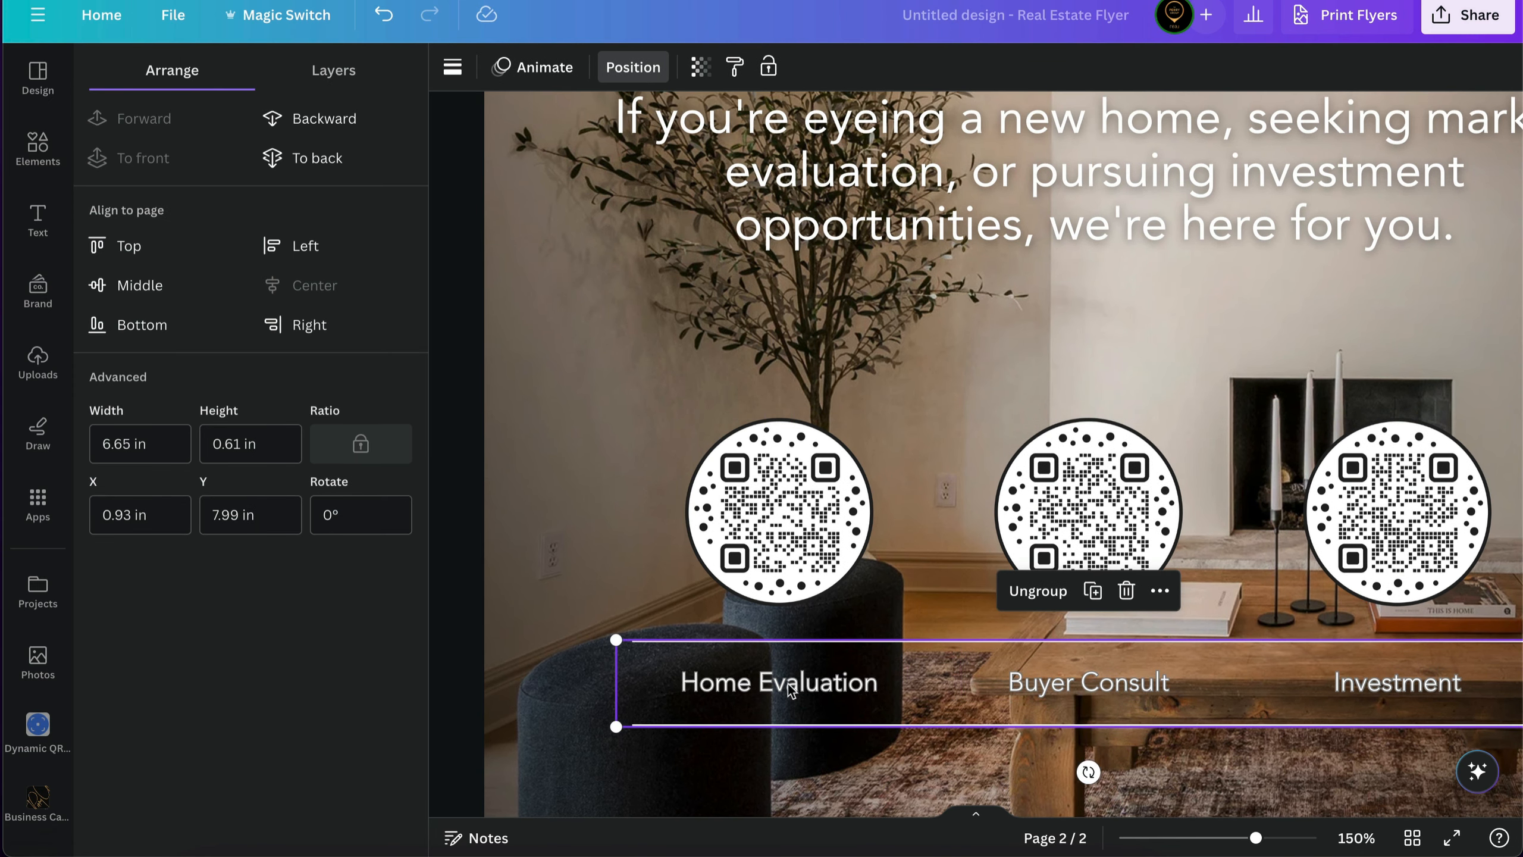
scroll(770, 683, "right", 5)
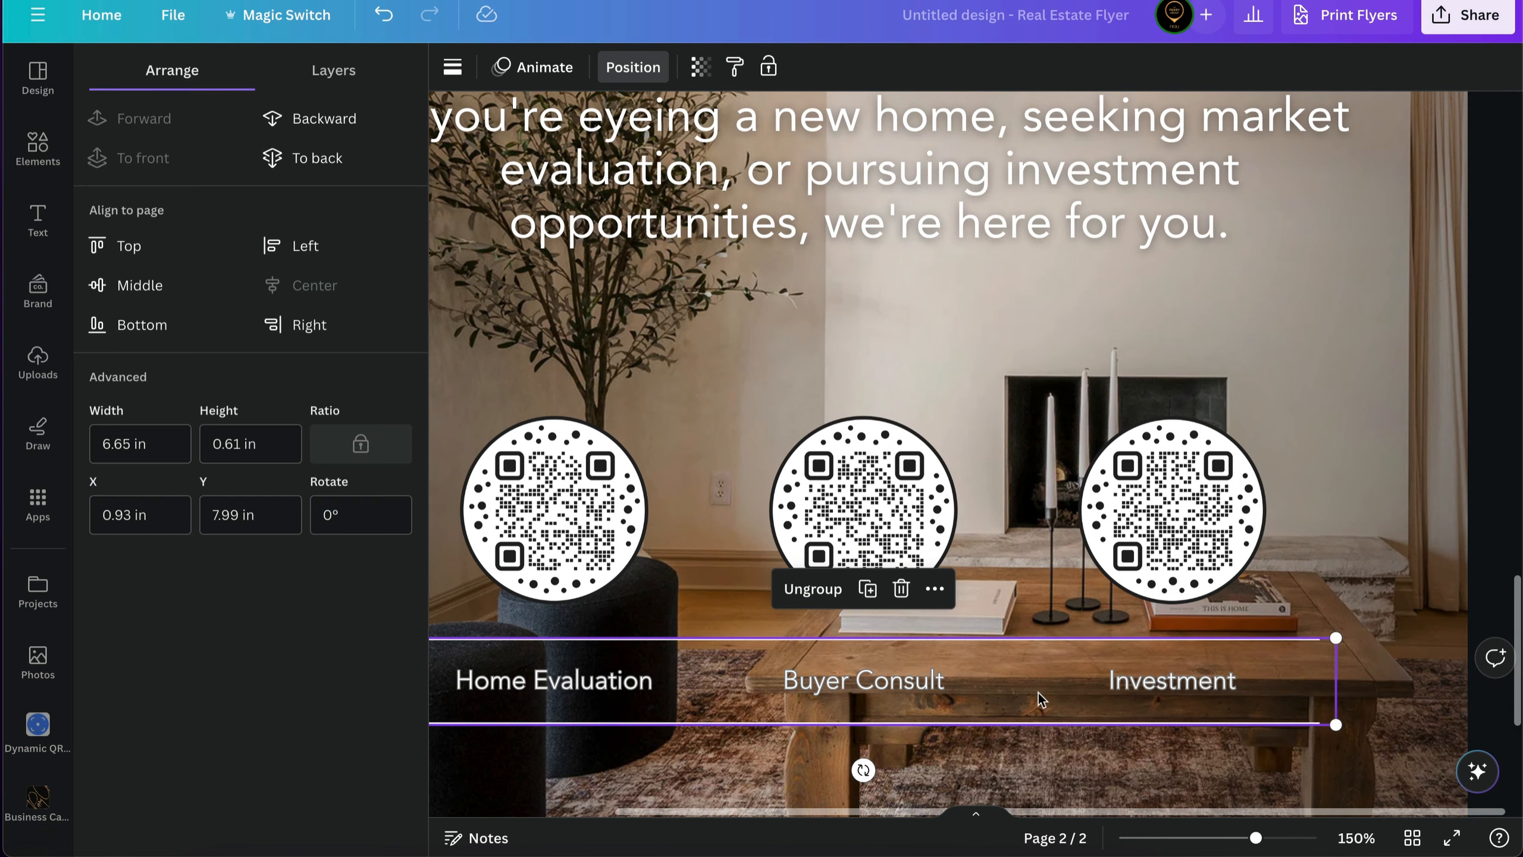
scroll(900, 717, "left", 2)
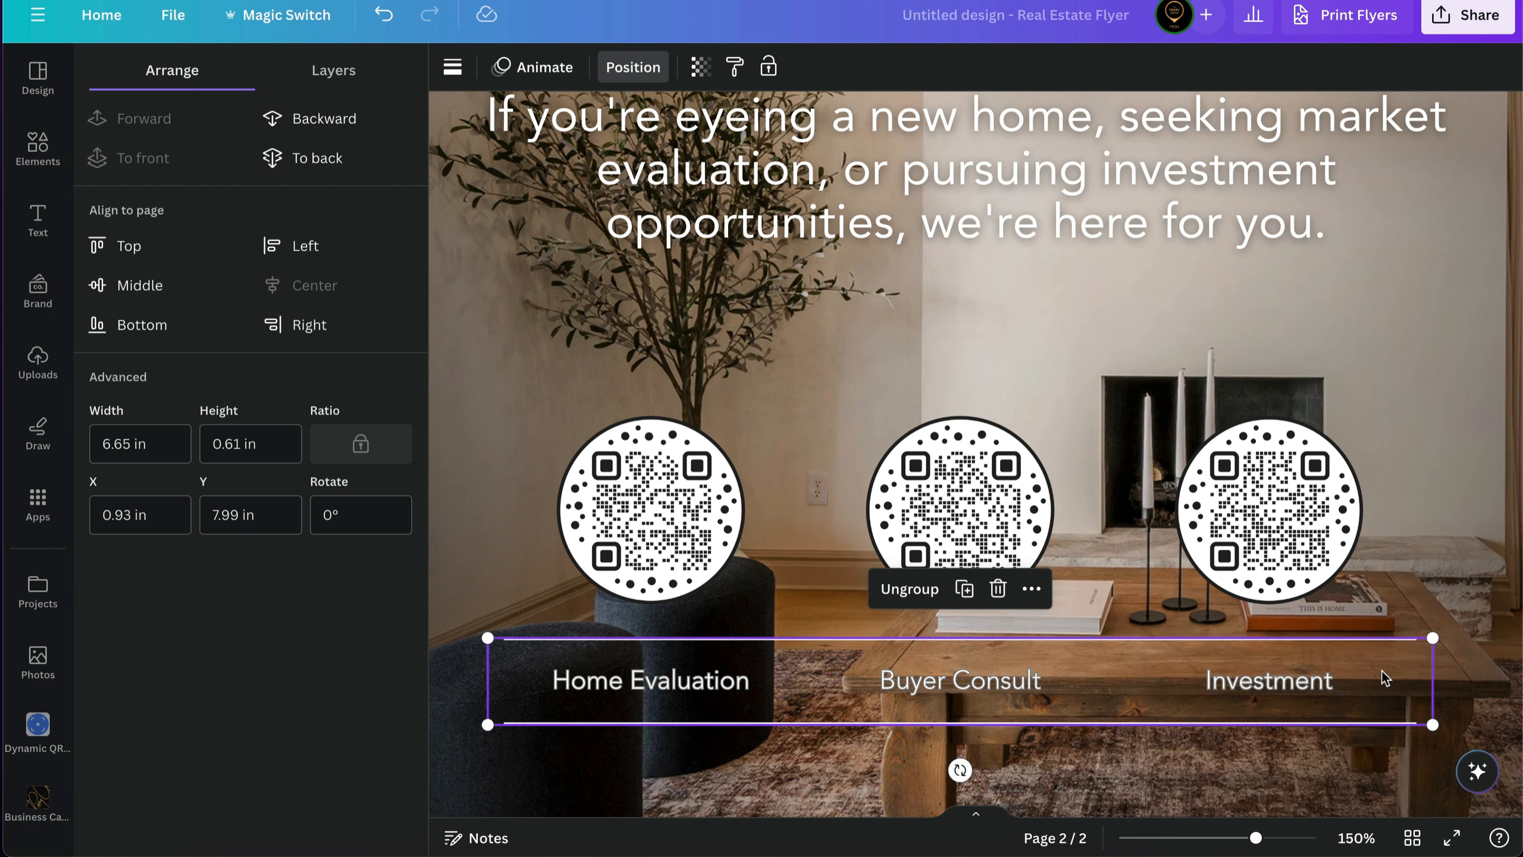
right_click(1128, 659)
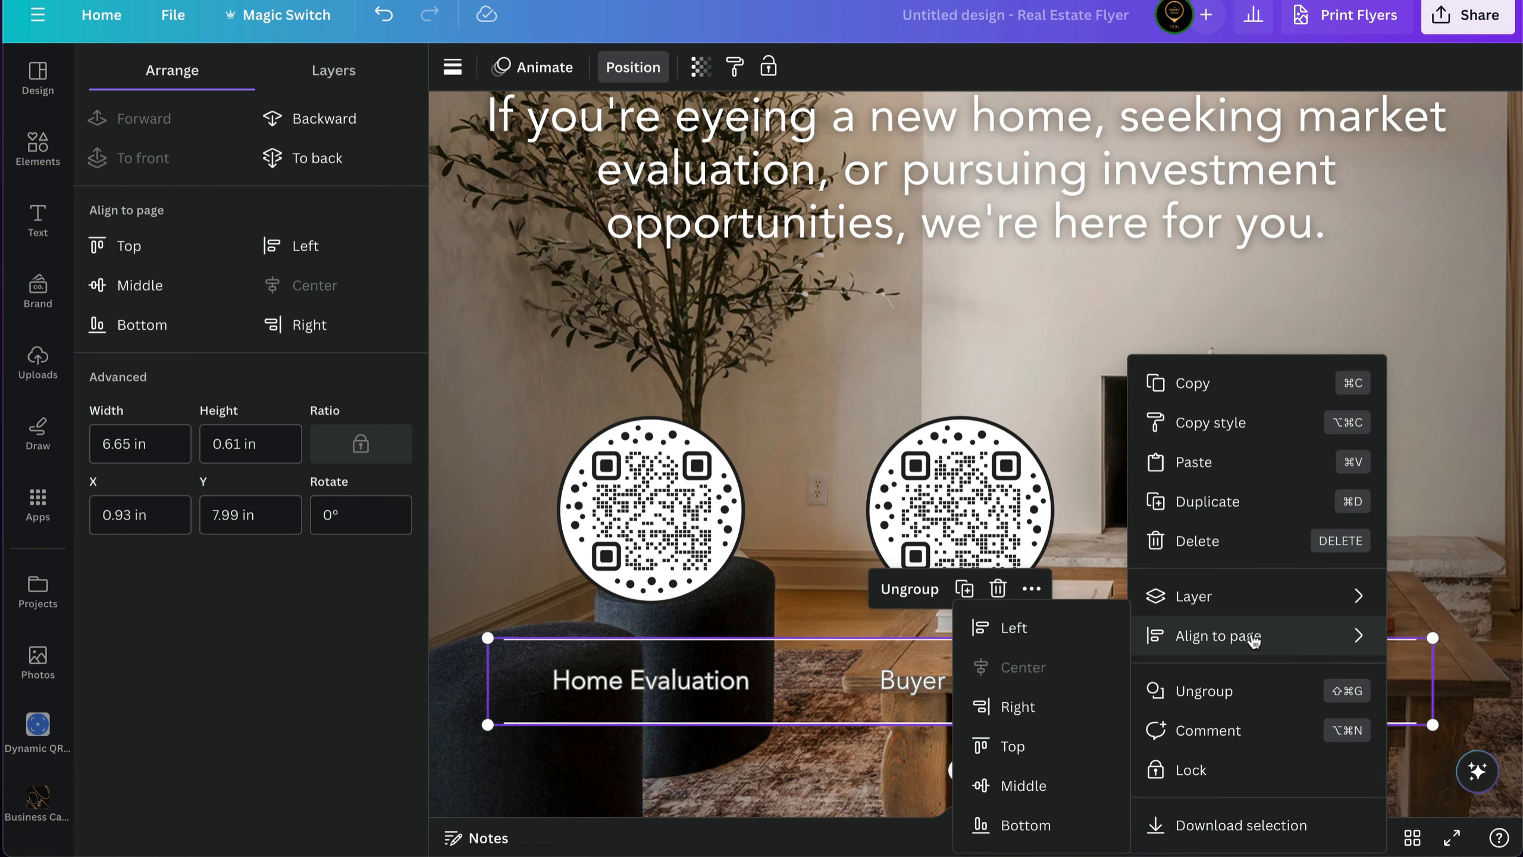
mouse_move(1261, 613)
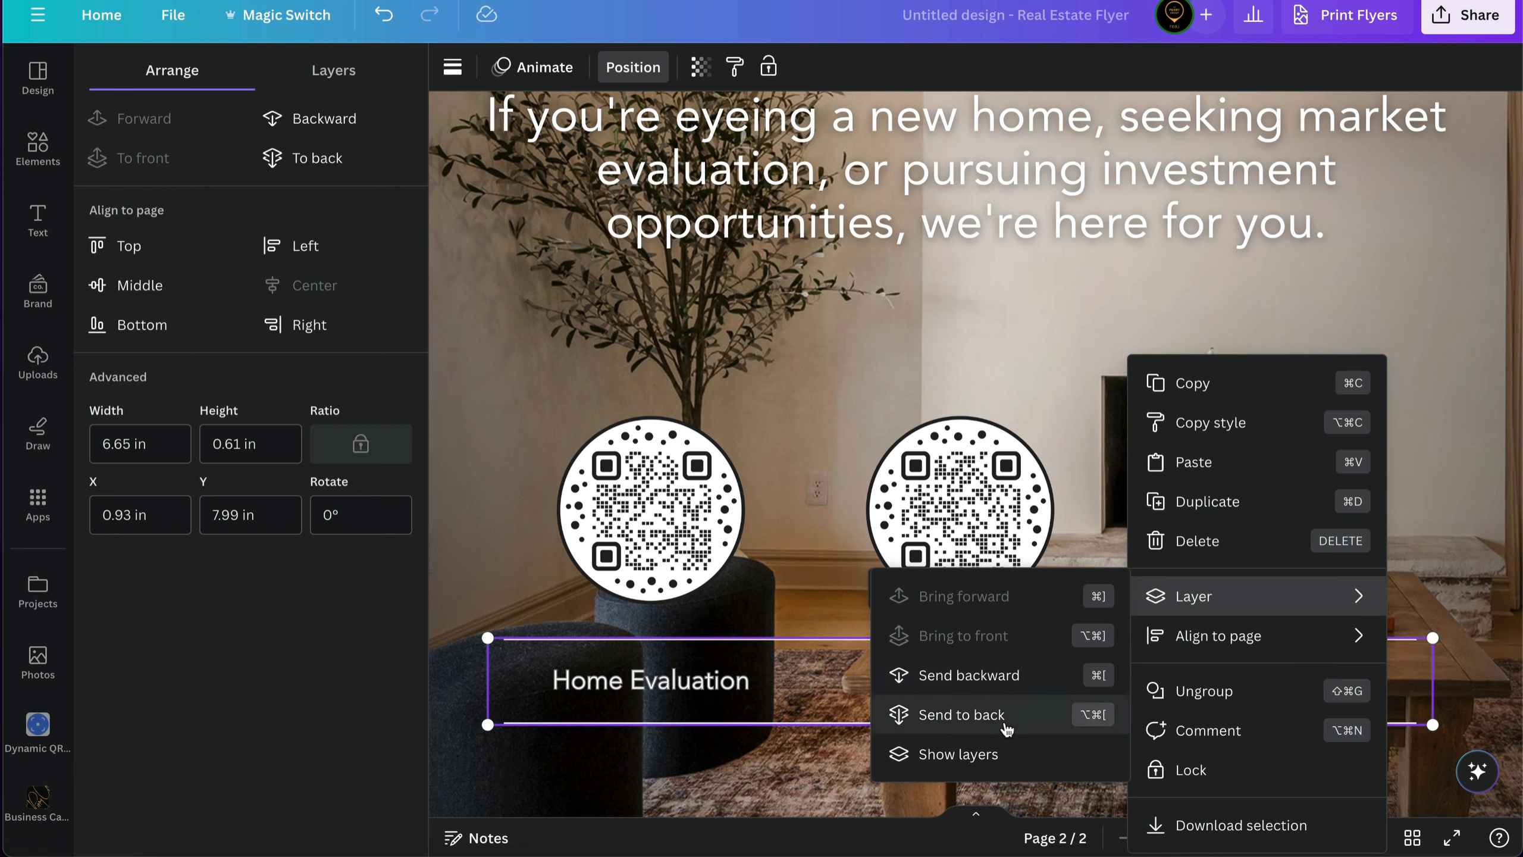
left_click(1072, 691)
left_click(1130, 667)
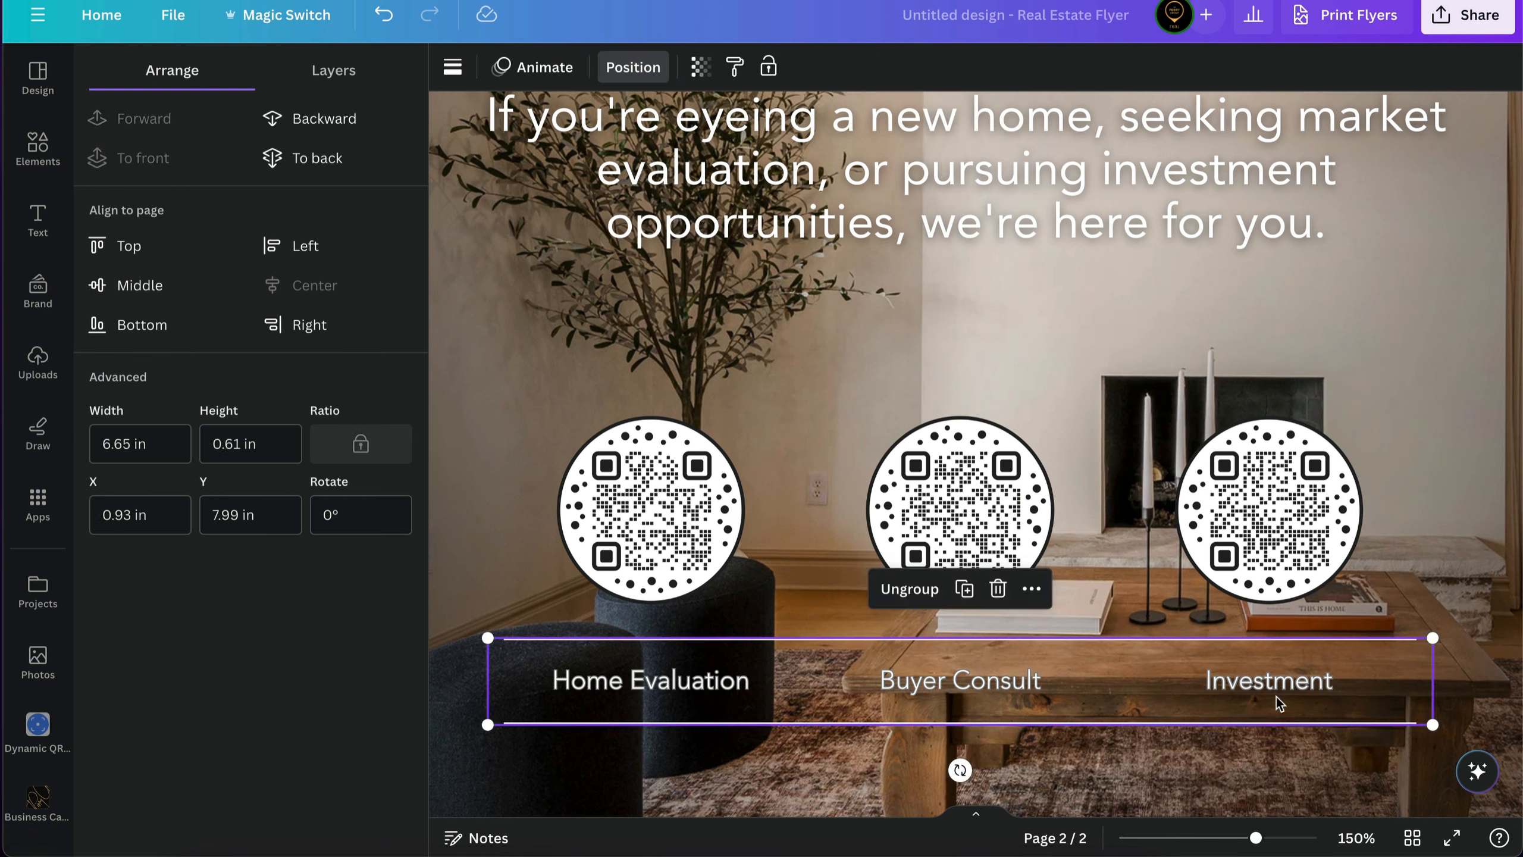
key("super+[")
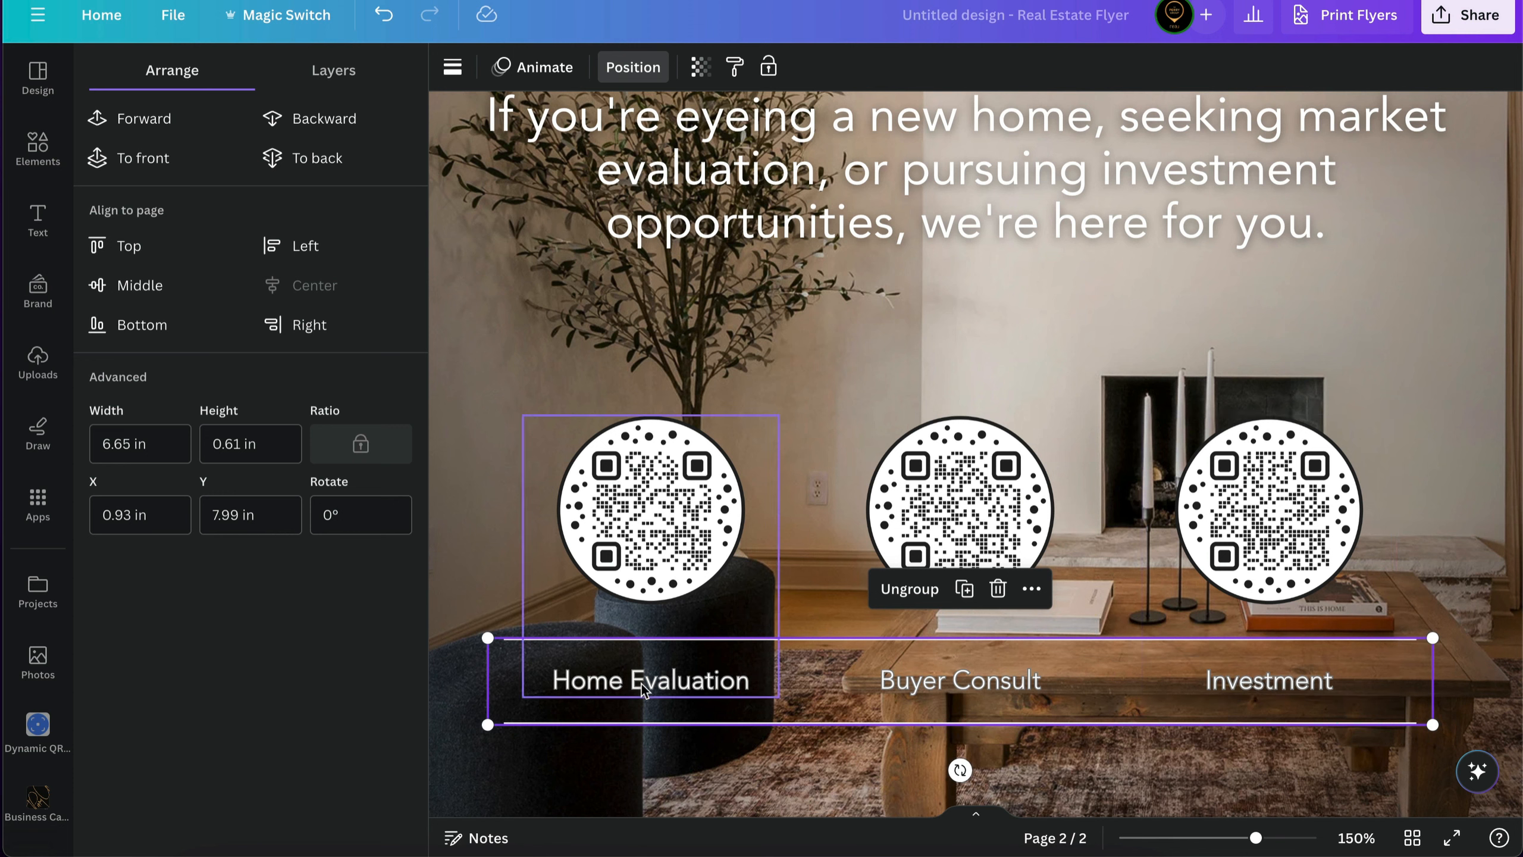
Step: Ungroup the three QR code groups so that each label is separate from its code
left_click(1268, 681)
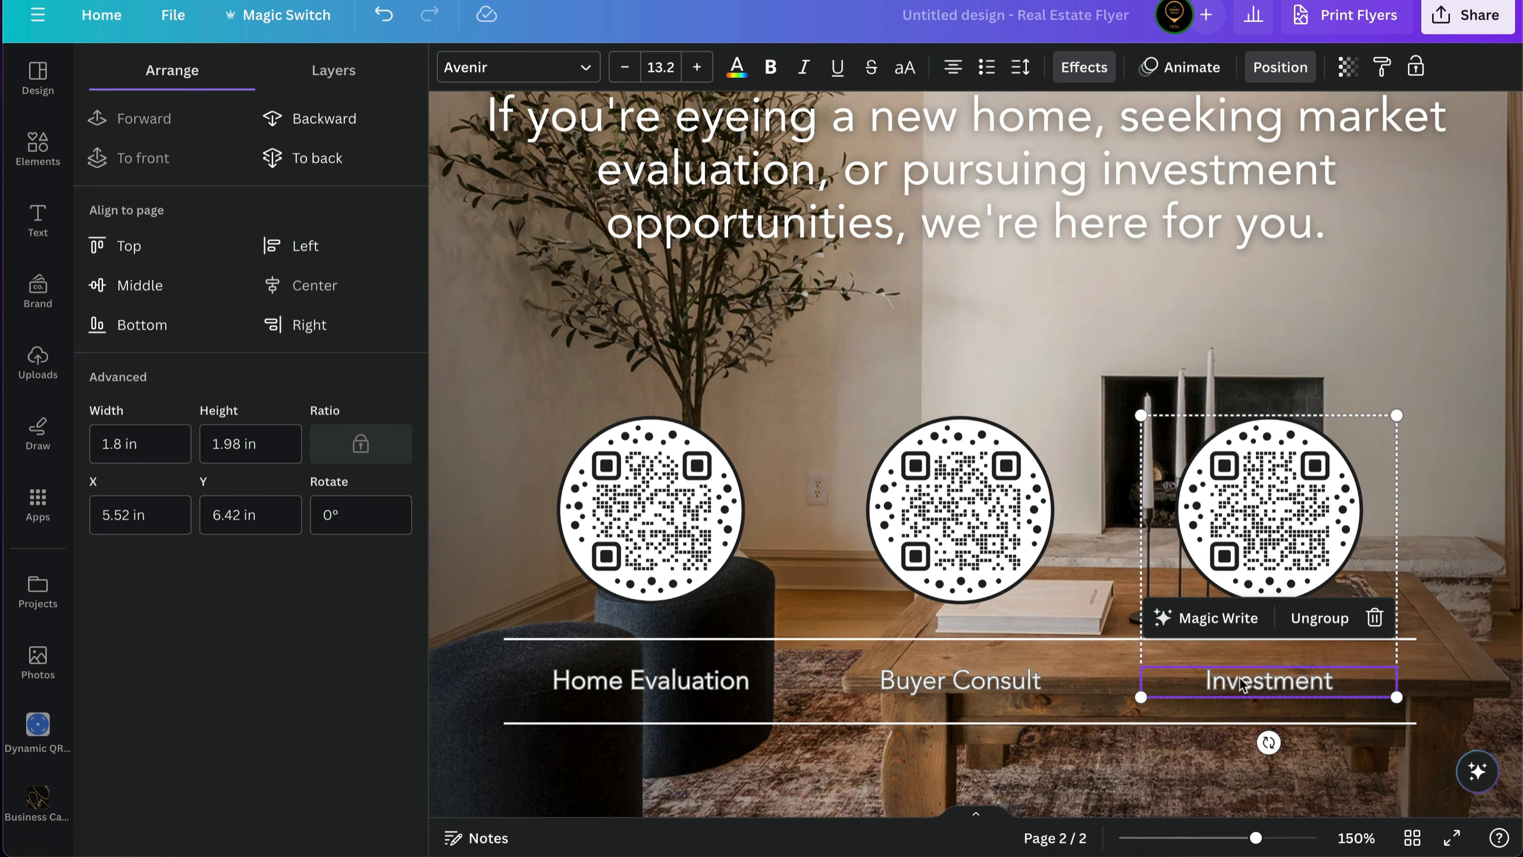
left_click(932, 692)
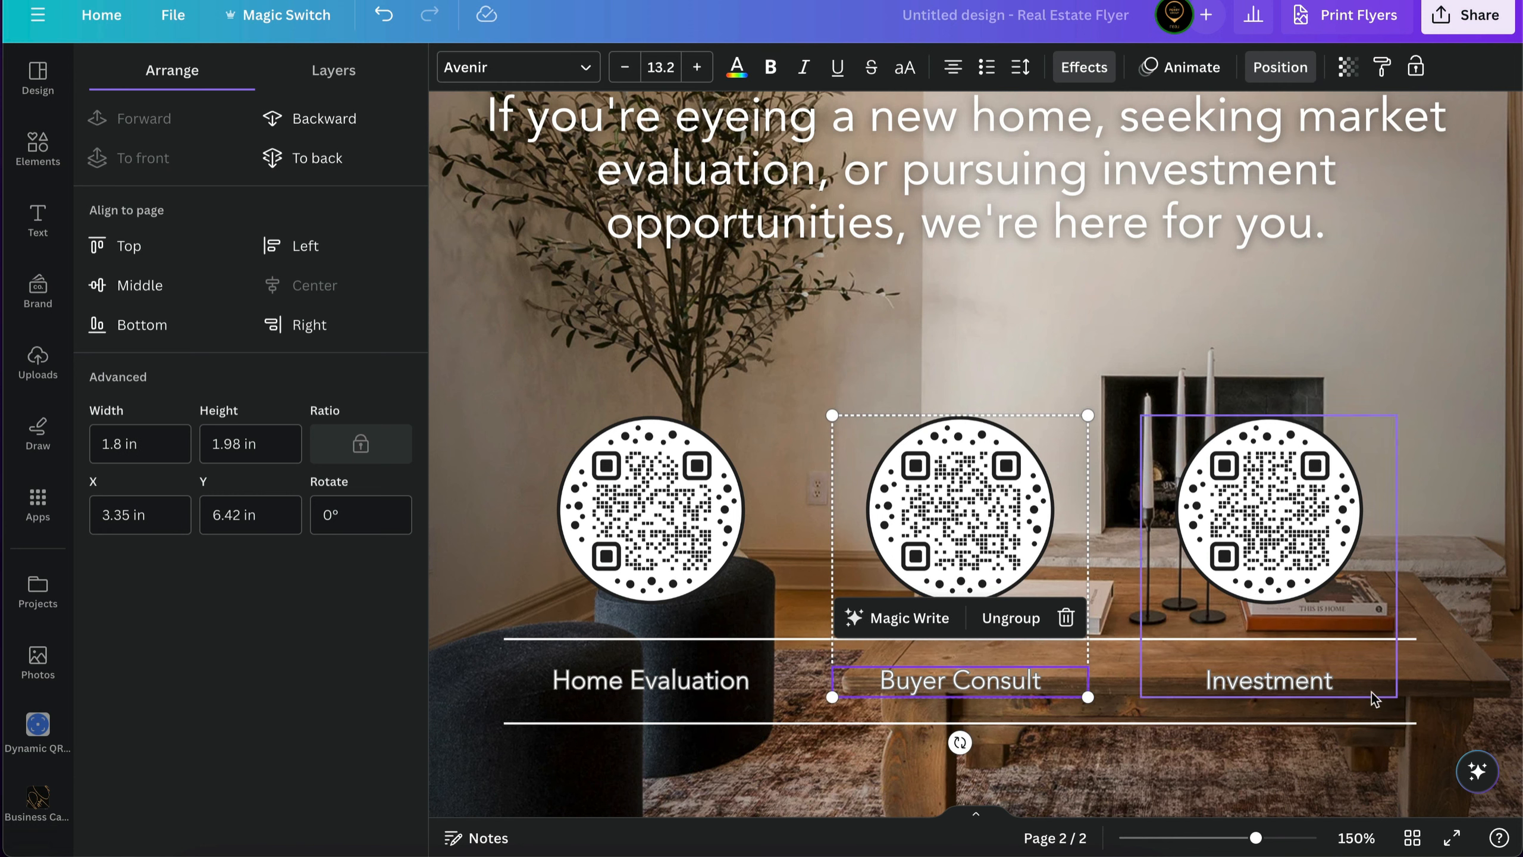
left_click(1249, 688)
left_click(936, 683)
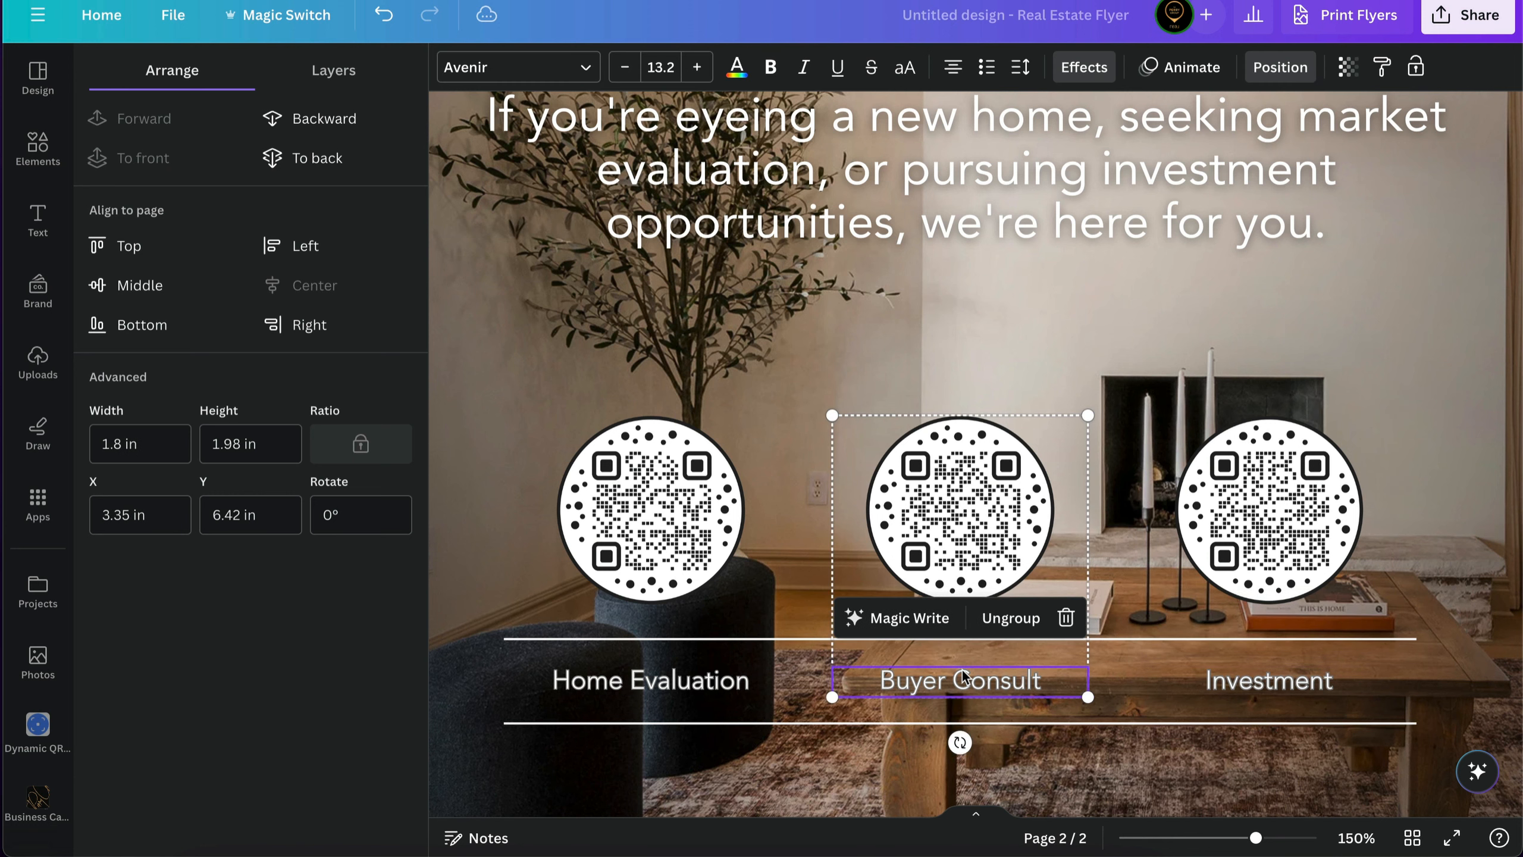
left_click(615, 681)
left_click(998, 674)
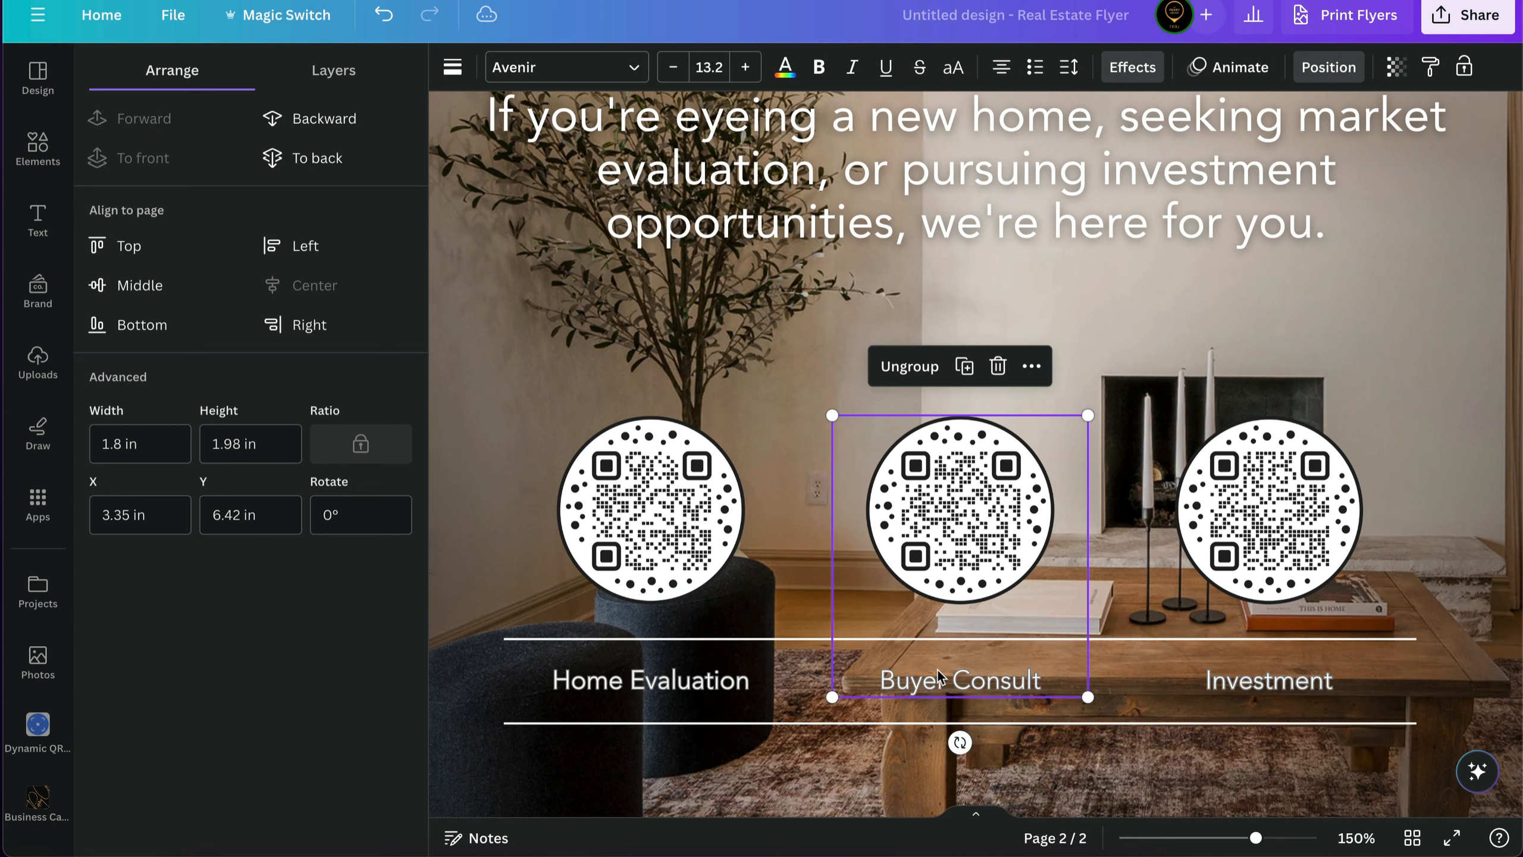
left_click(1267, 504, "shift")
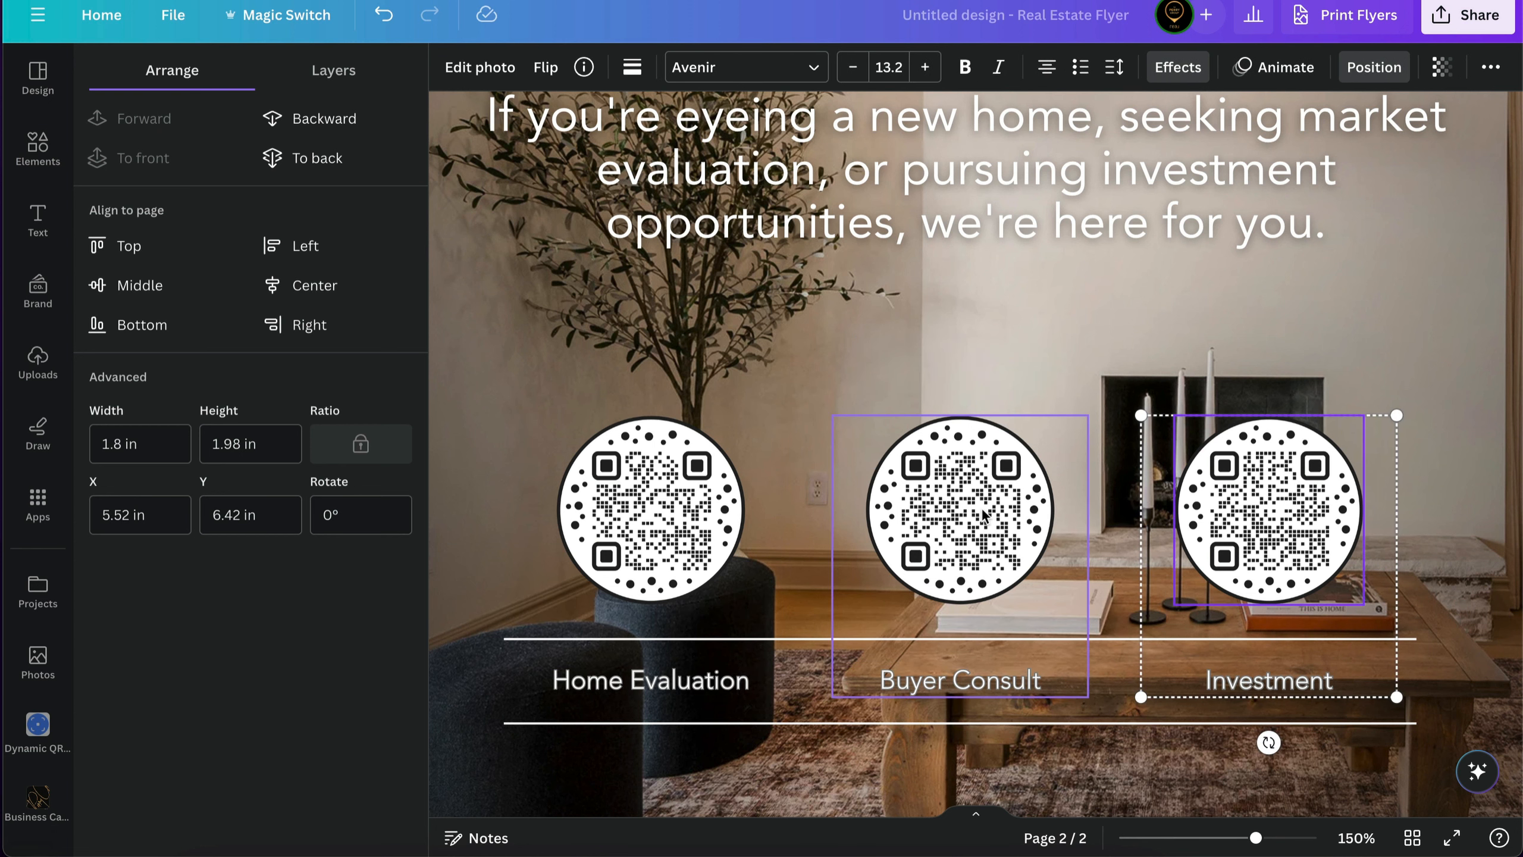
left_click(706, 504, "shift")
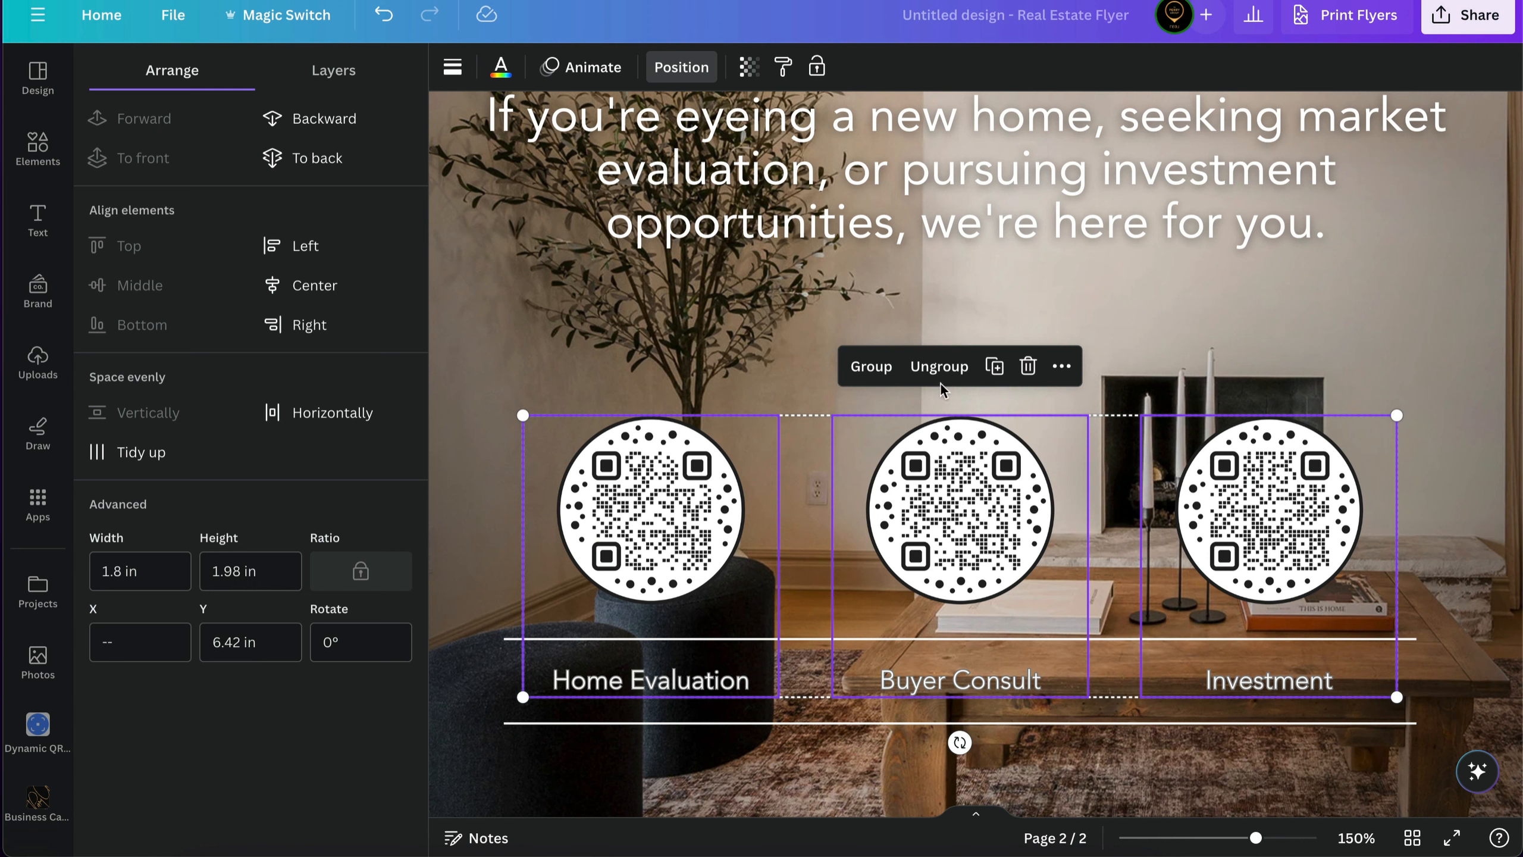
left_click(942, 365)
left_click(815, 199)
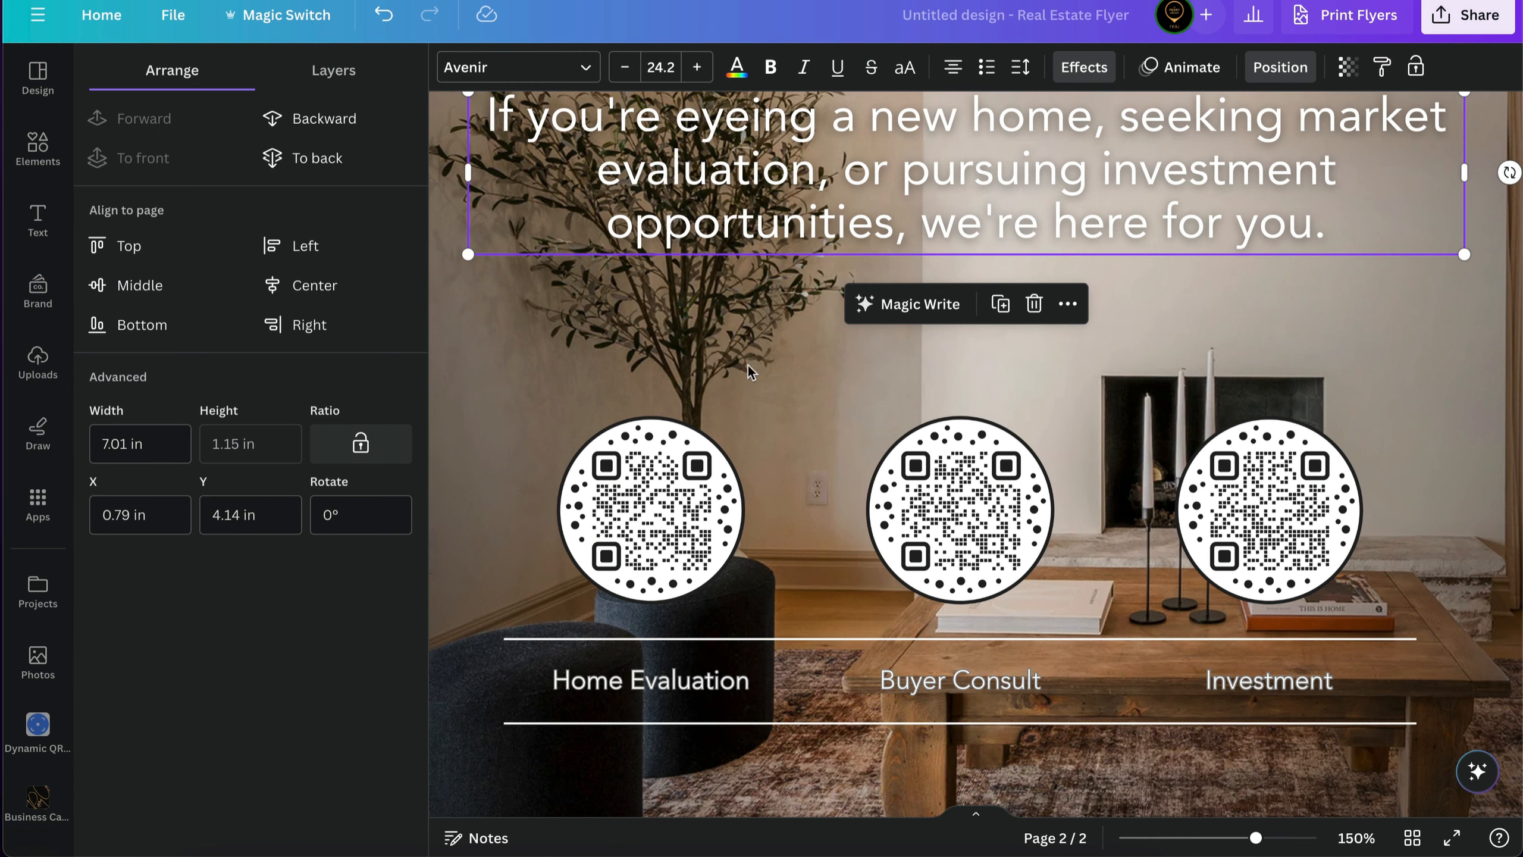
Step: Apply the Outline effect with thickness 50 to the Home Evaluation, Buyer Consult and Investment labels together
left_click(658, 684)
left_click(888, 683)
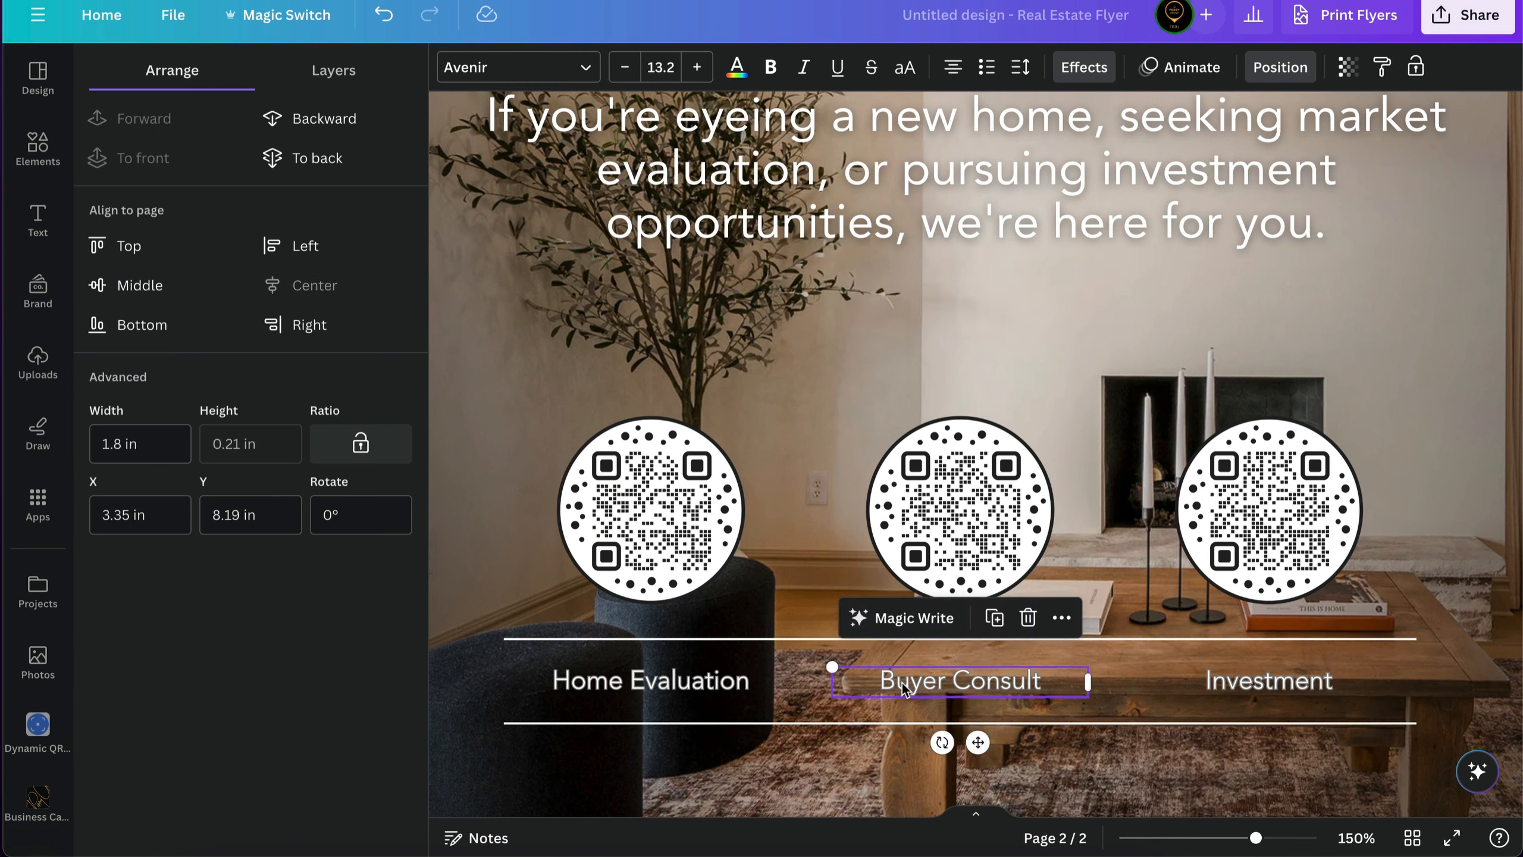
left_click(769, 695, "shift")
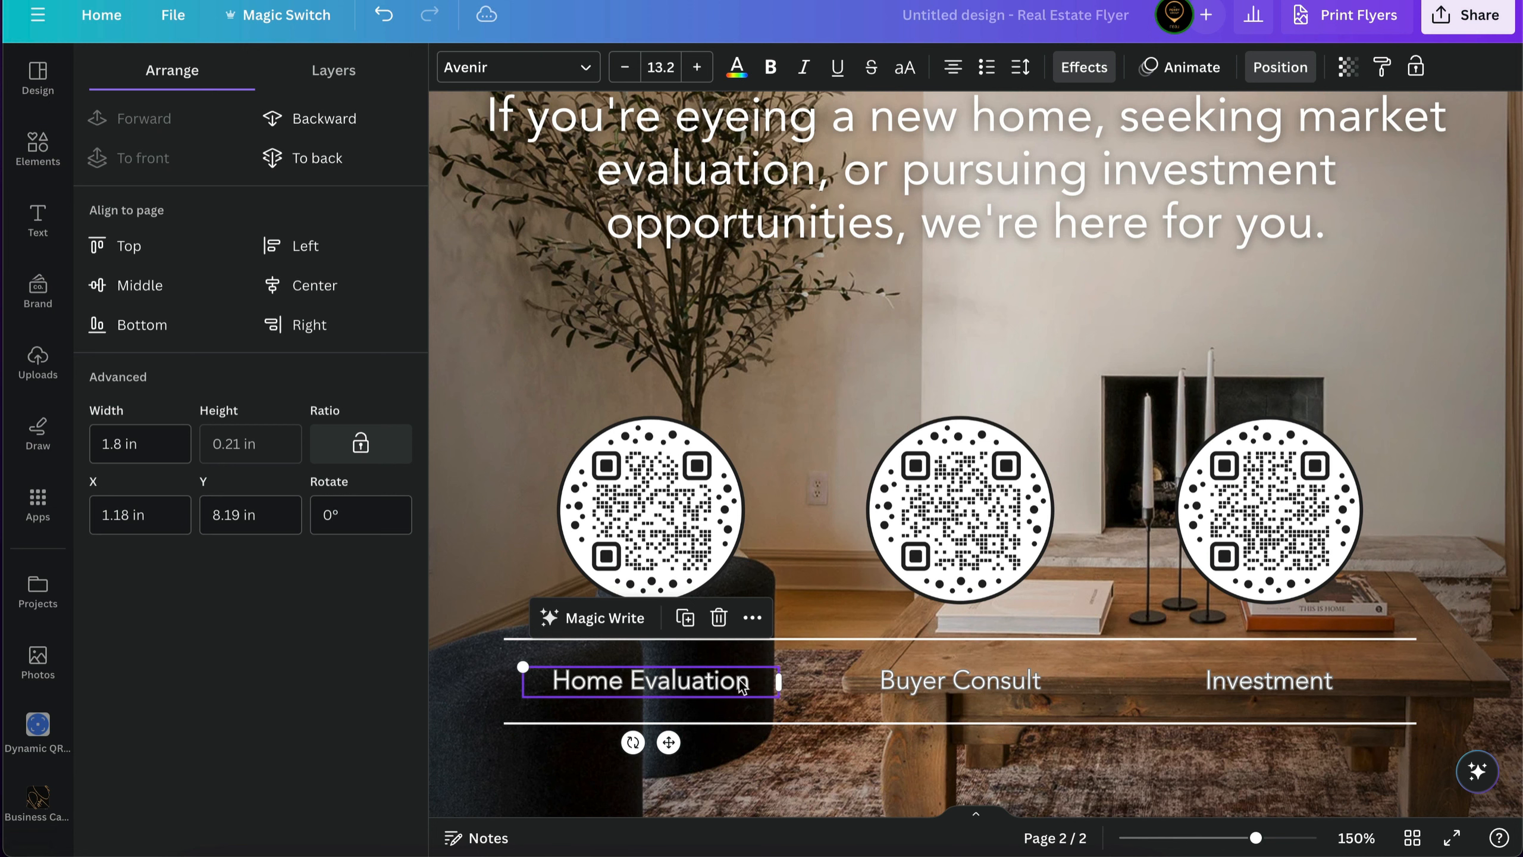
left_click(1194, 680, "shift")
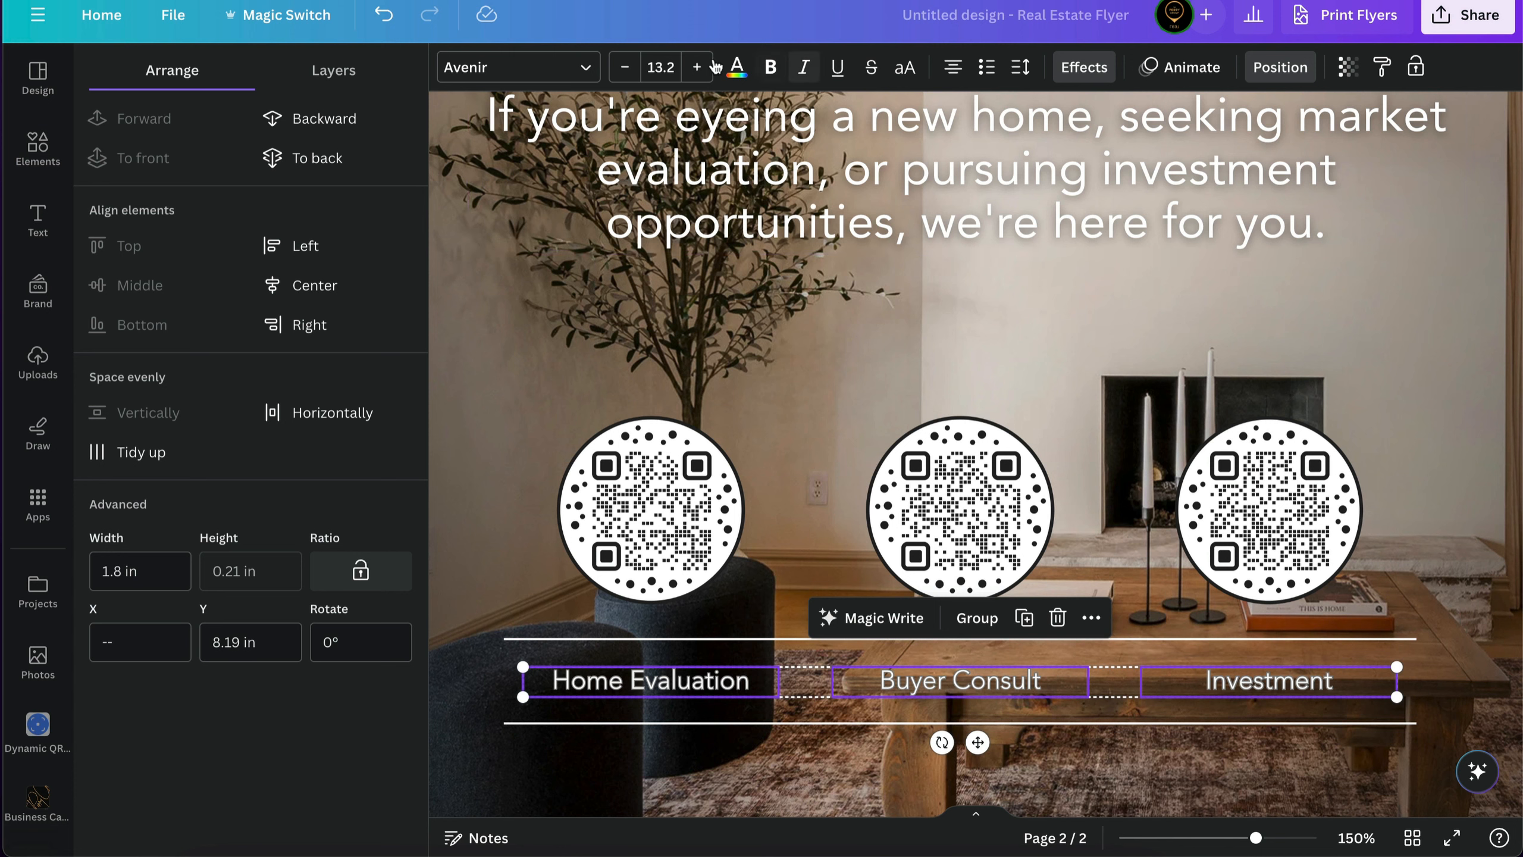
left_click(1079, 71)
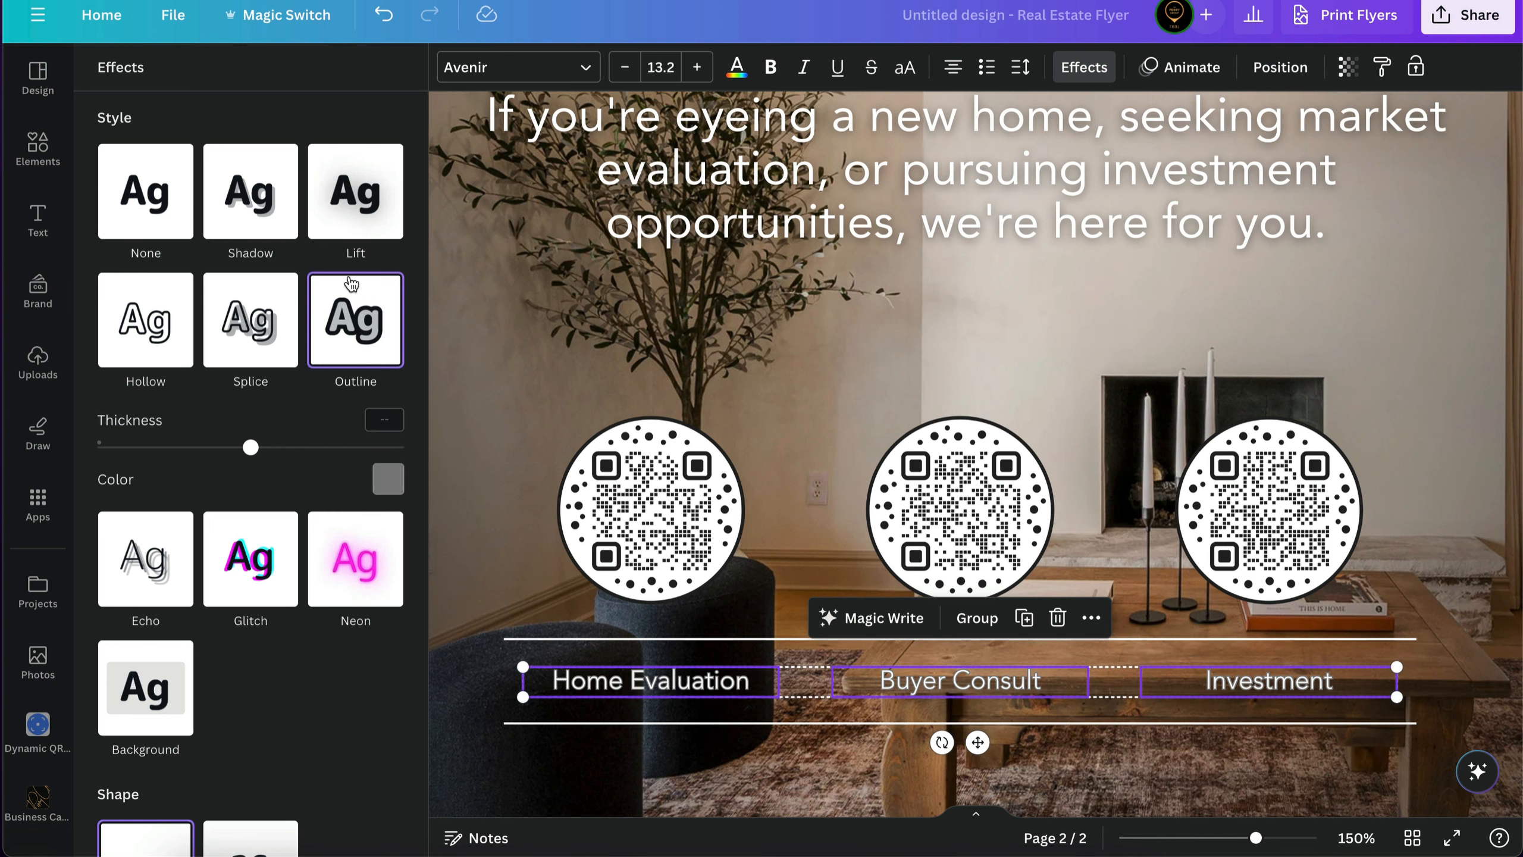
left_click(368, 201)
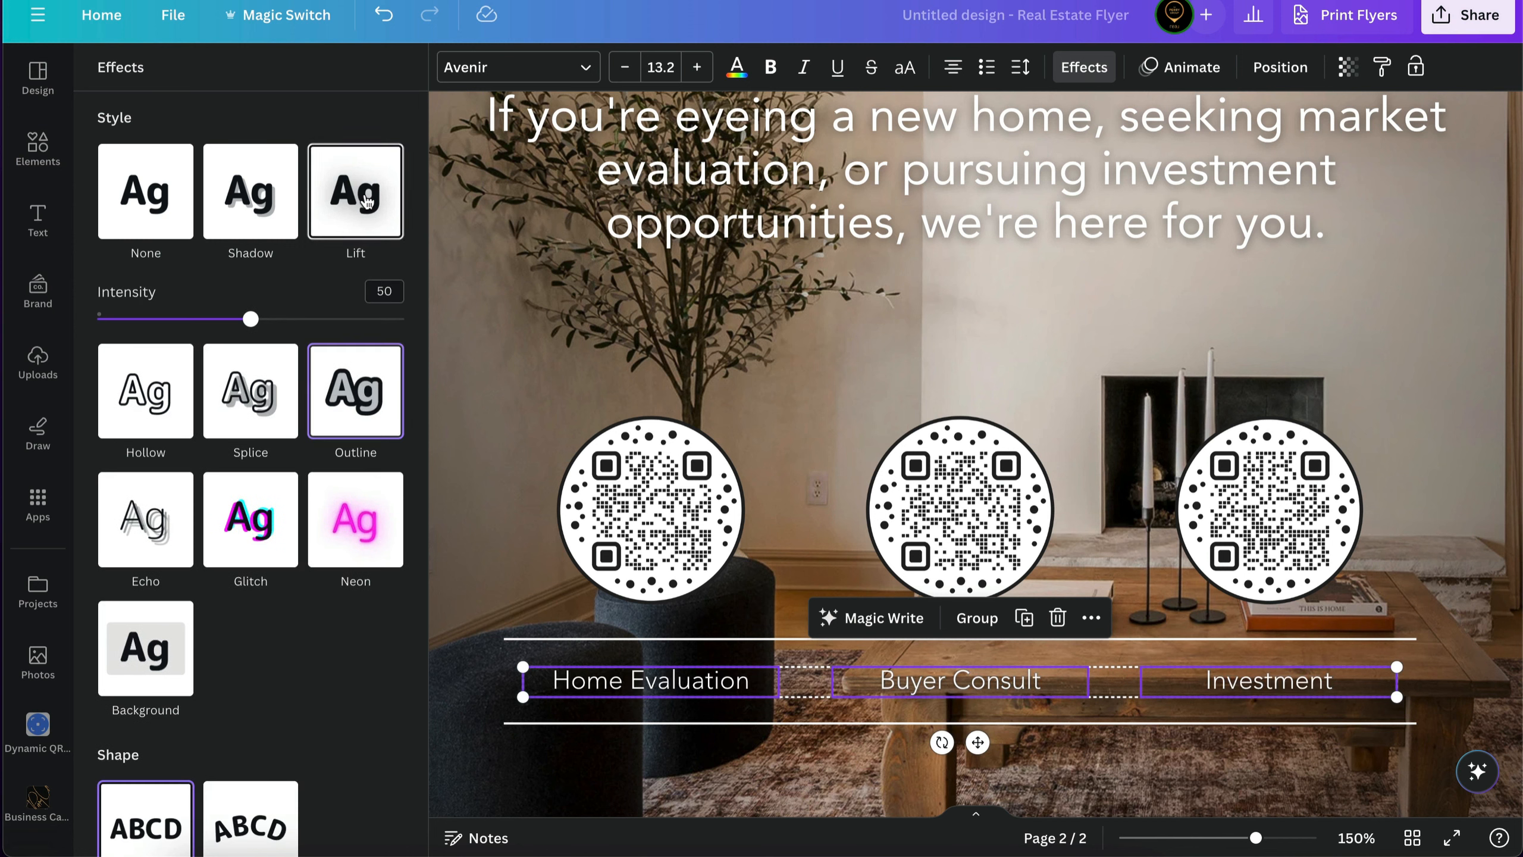
left_click(357, 393)
key("ctrl+minus")
key("ctrl+minus")
key("ctrl+minus")
key("ctrl+minus")
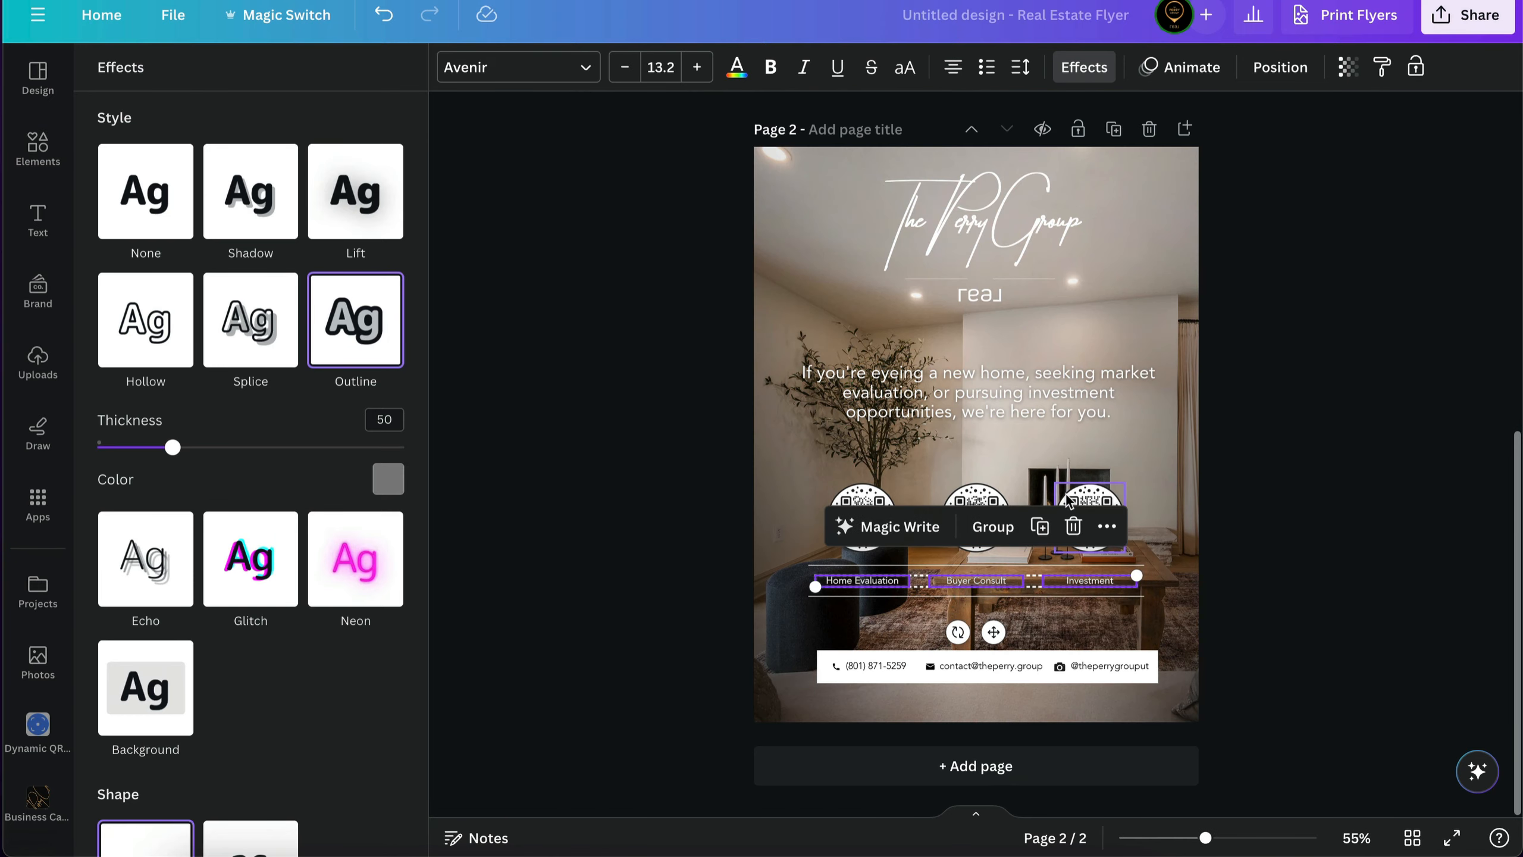
key("ctrl+plus")
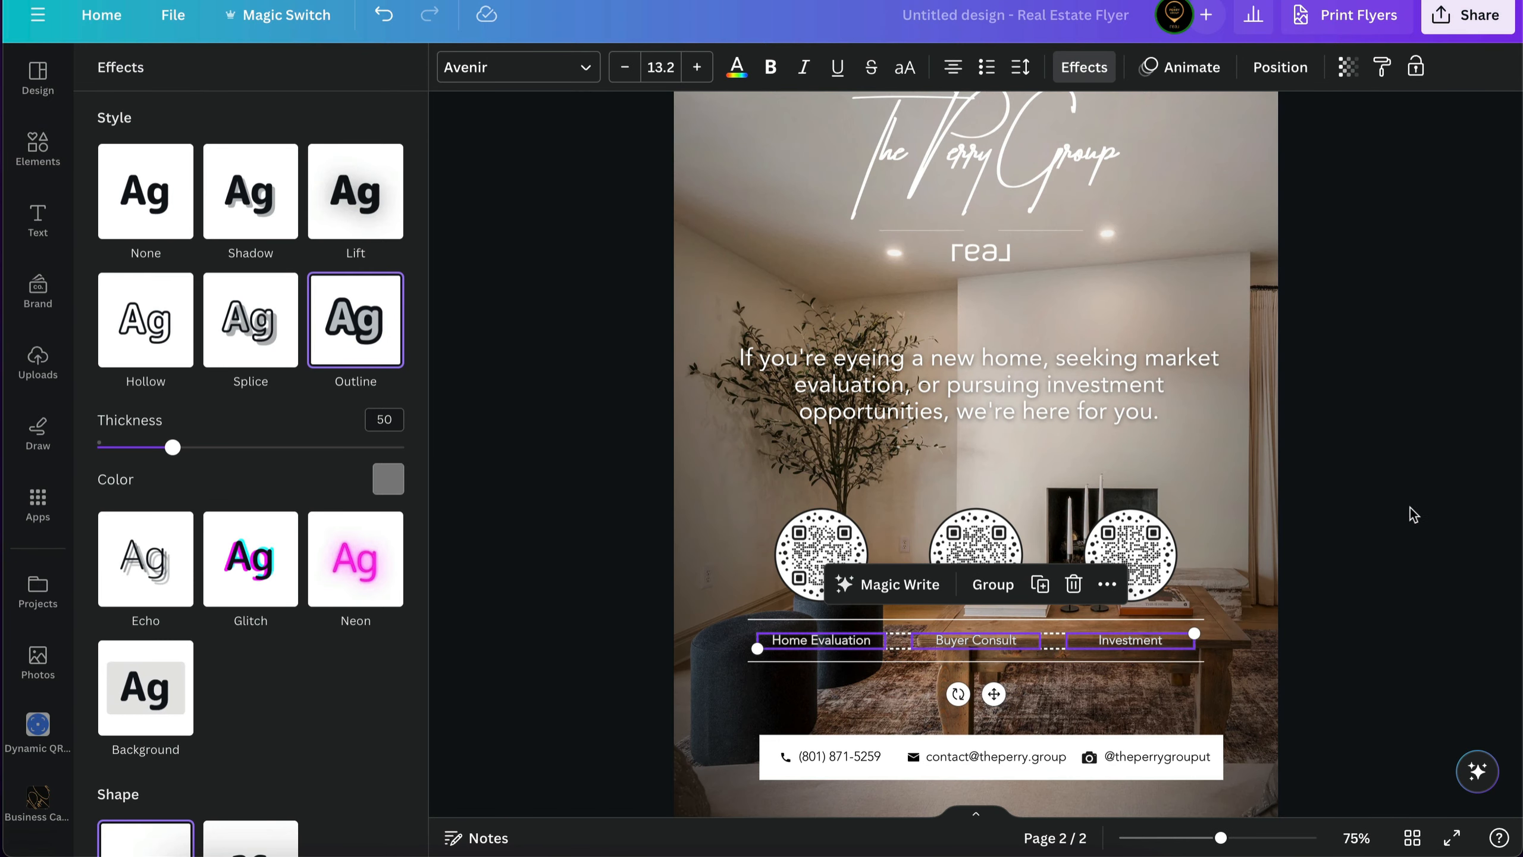
left_click(1401, 494)
left_click(1195, 572)
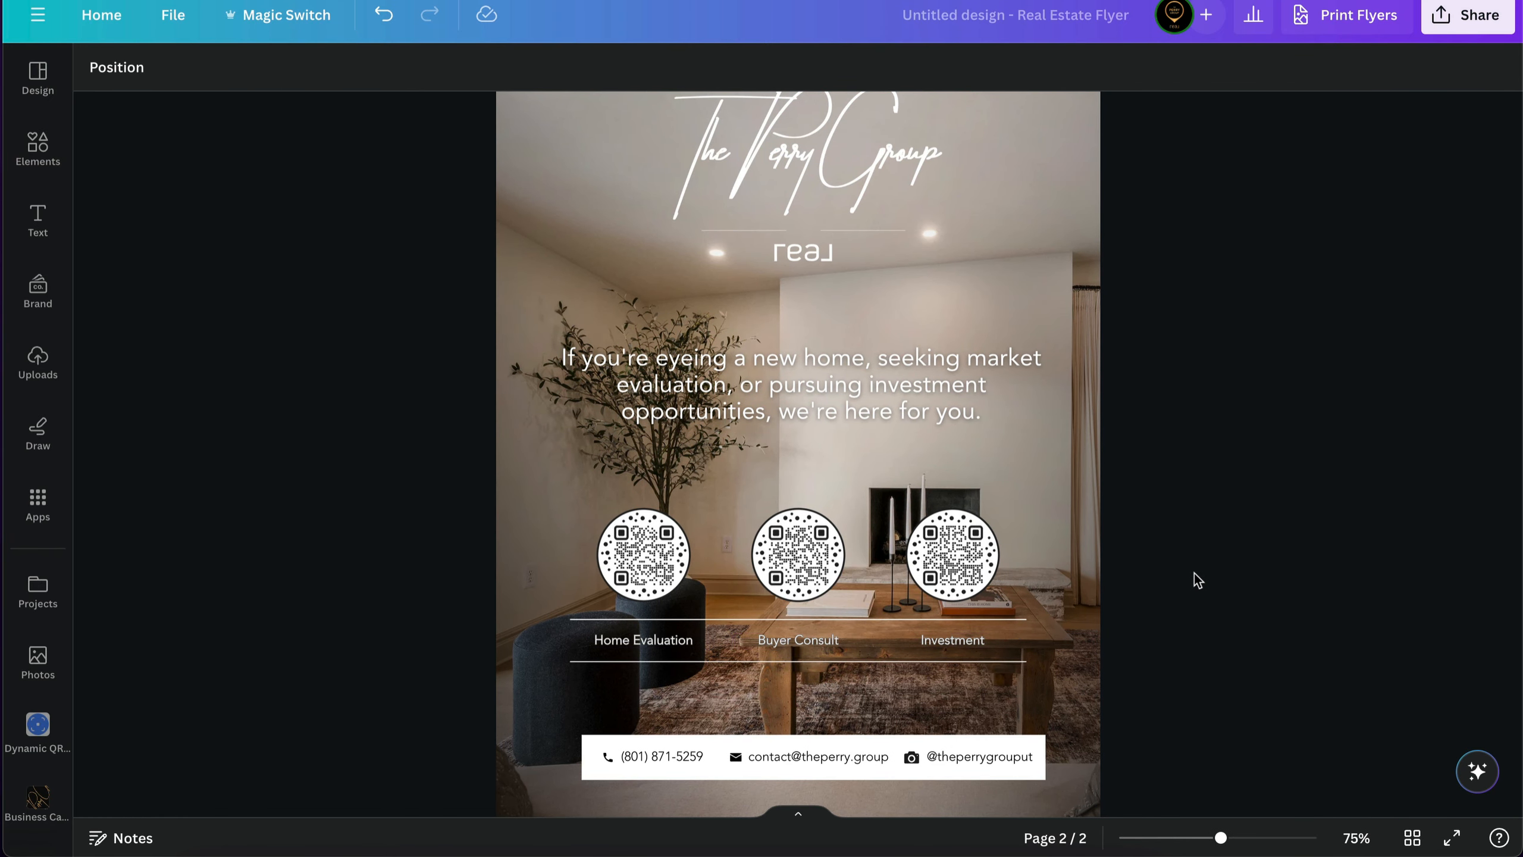
Step: Apply the Lift effect with intensity 50 to the three labels under the QR codes
left_click(969, 642)
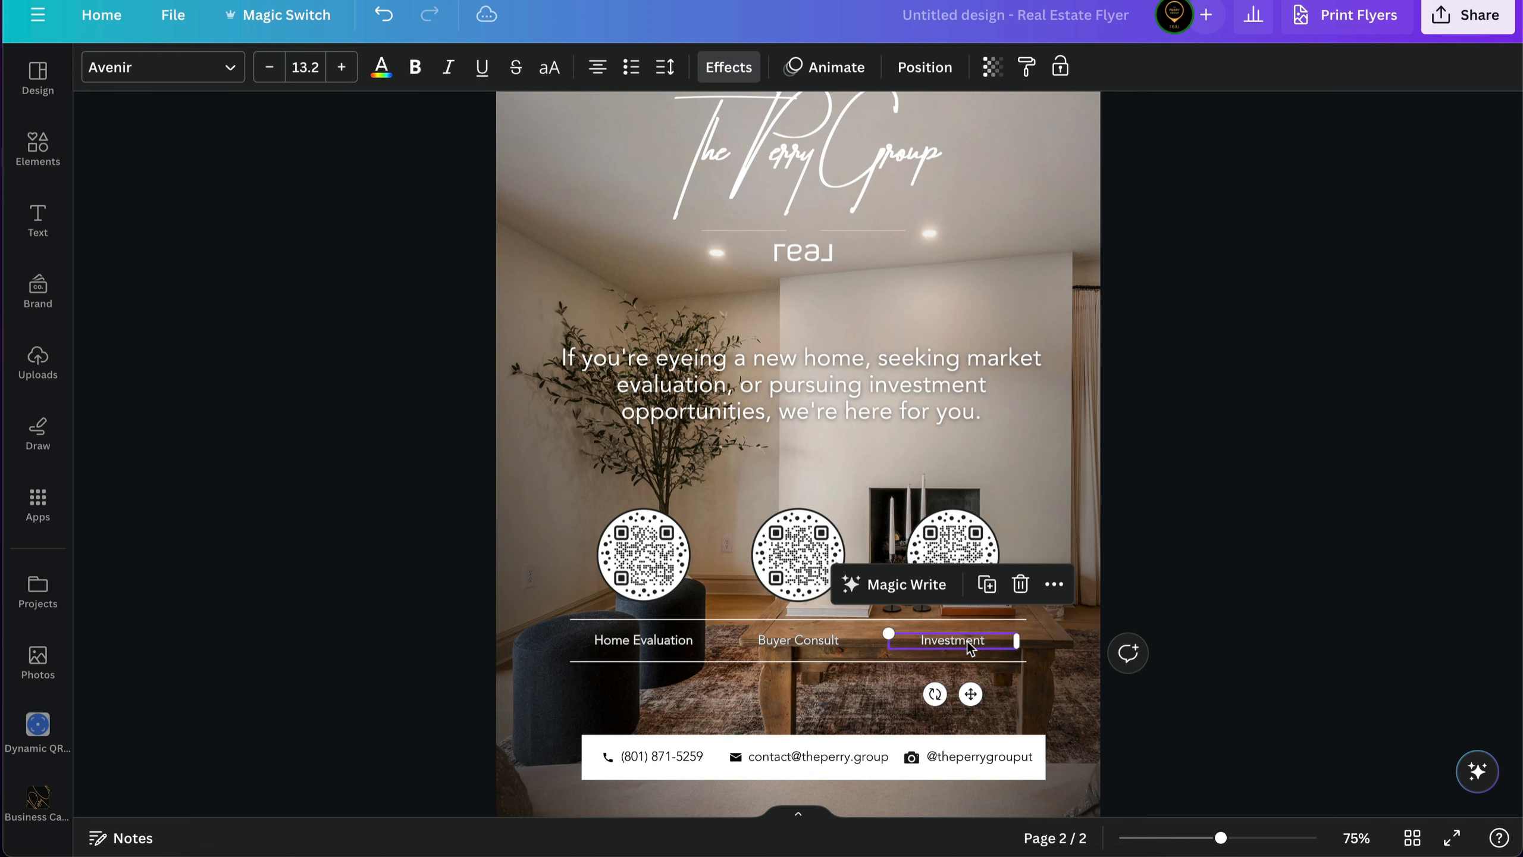
left_click(815, 643, "shift")
left_click(653, 645, "shift")
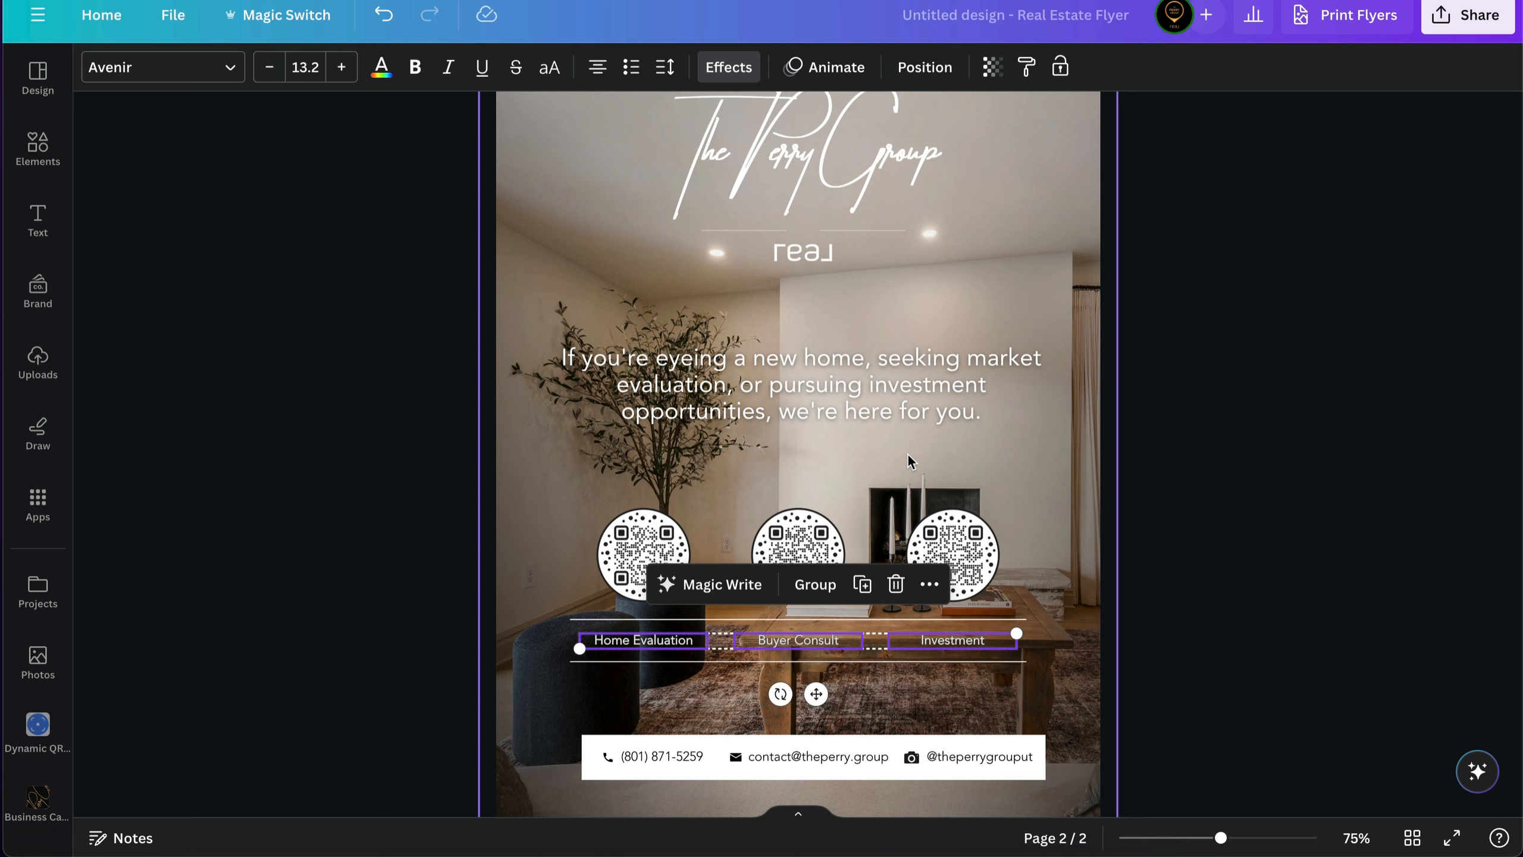
left_click(729, 68)
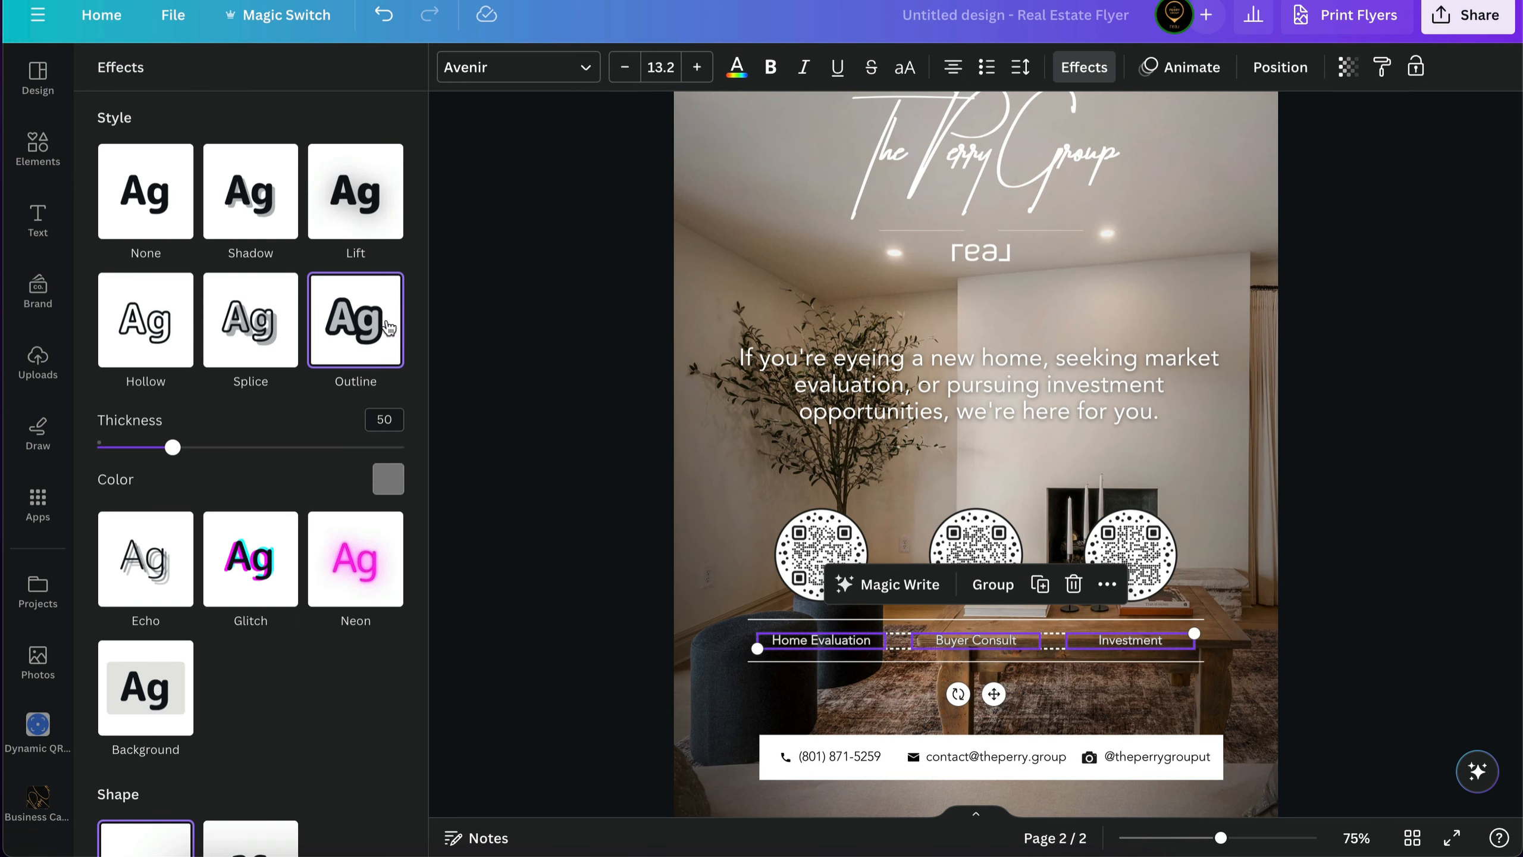
left_click(352, 188)
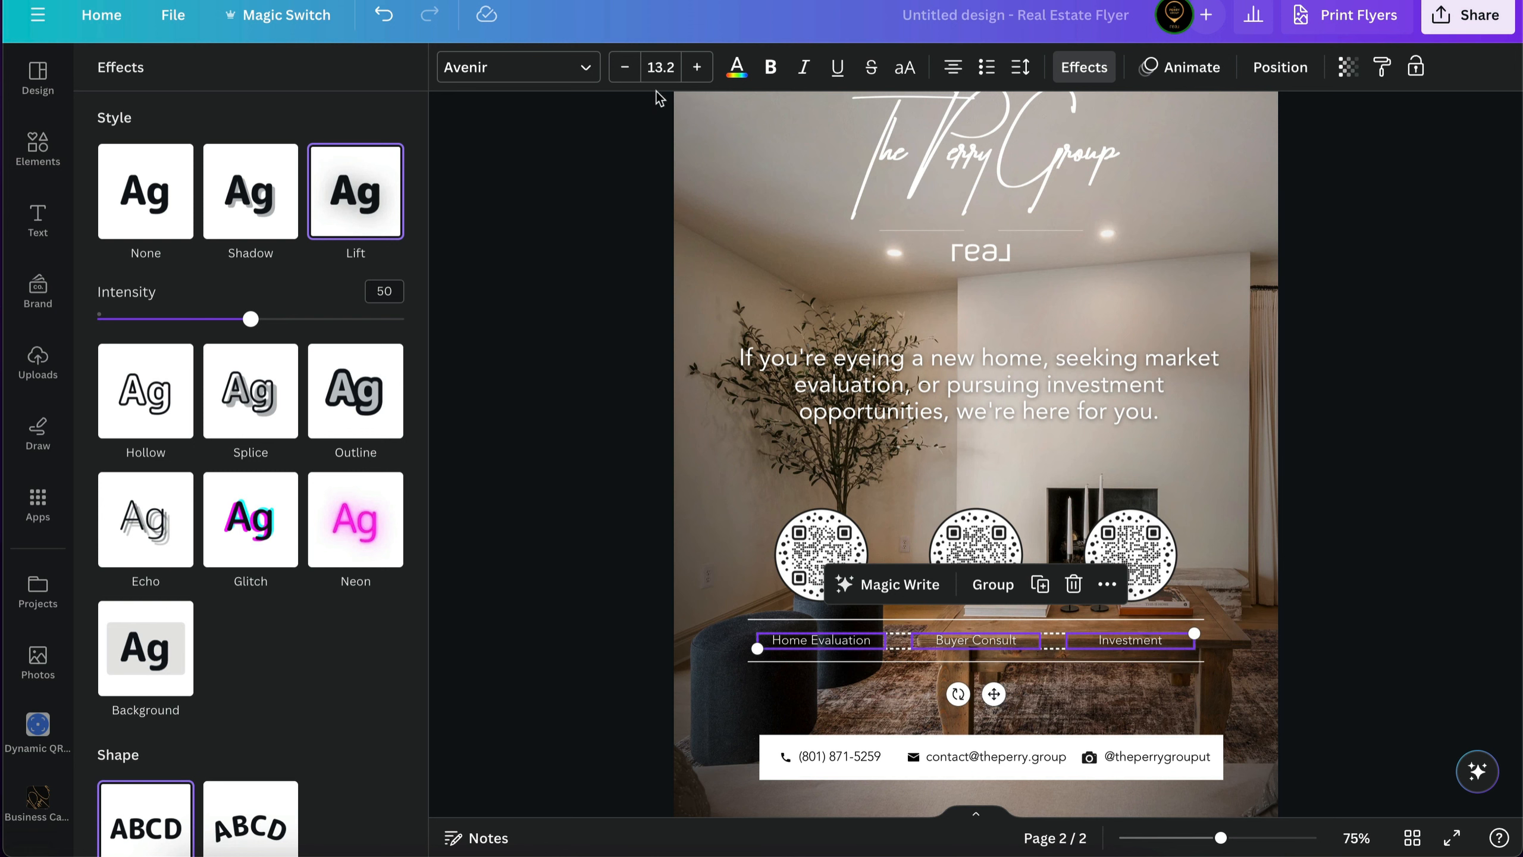
Step: Set the font of the Home Evaluation, Buyer Consult and Investment labels to Avenir Medium
left_click(571, 70)
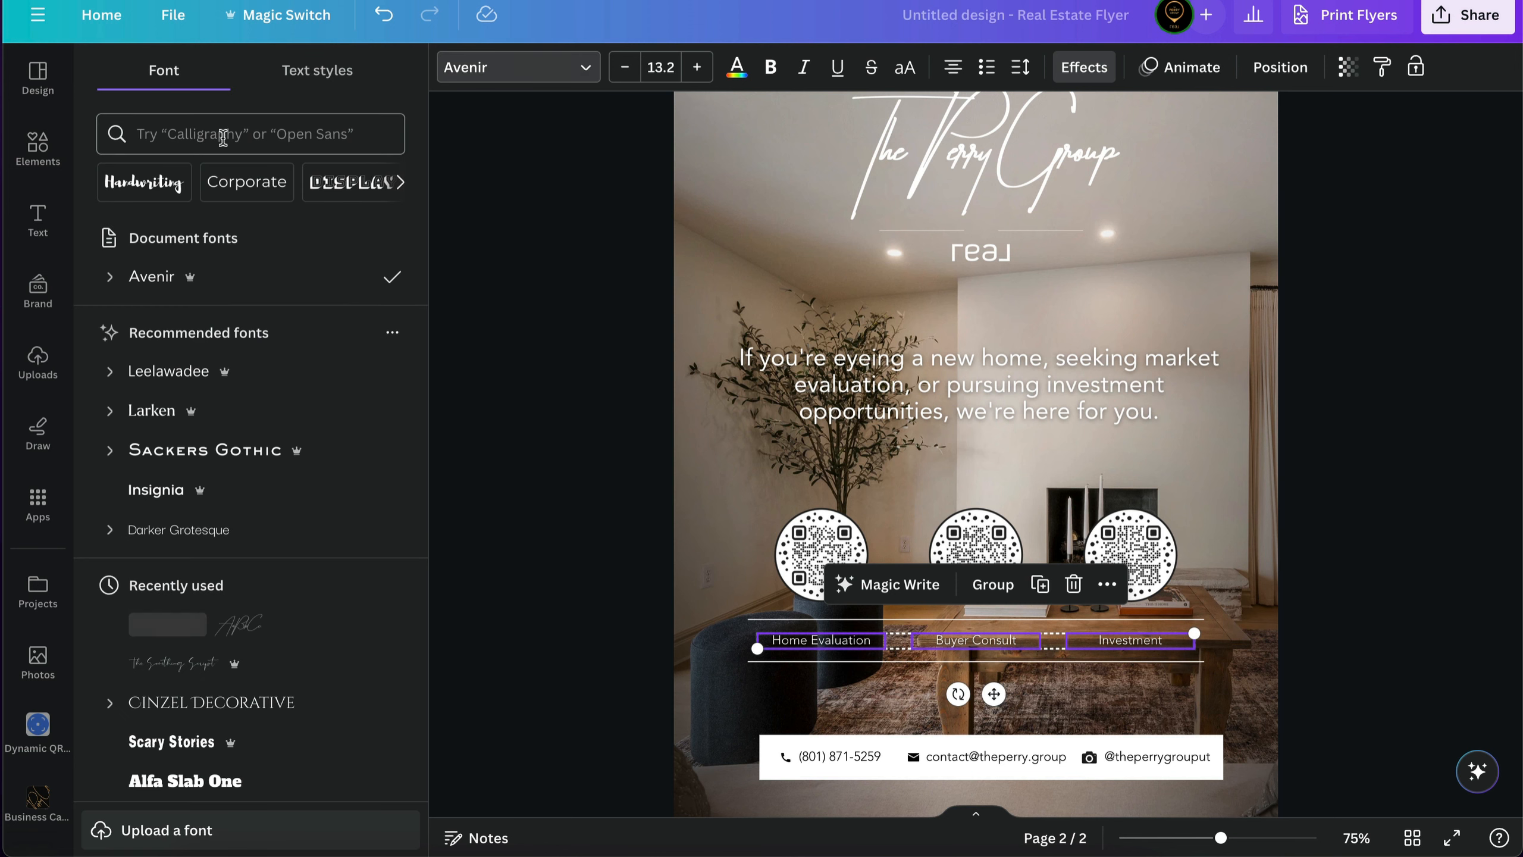
left_click(108, 282)
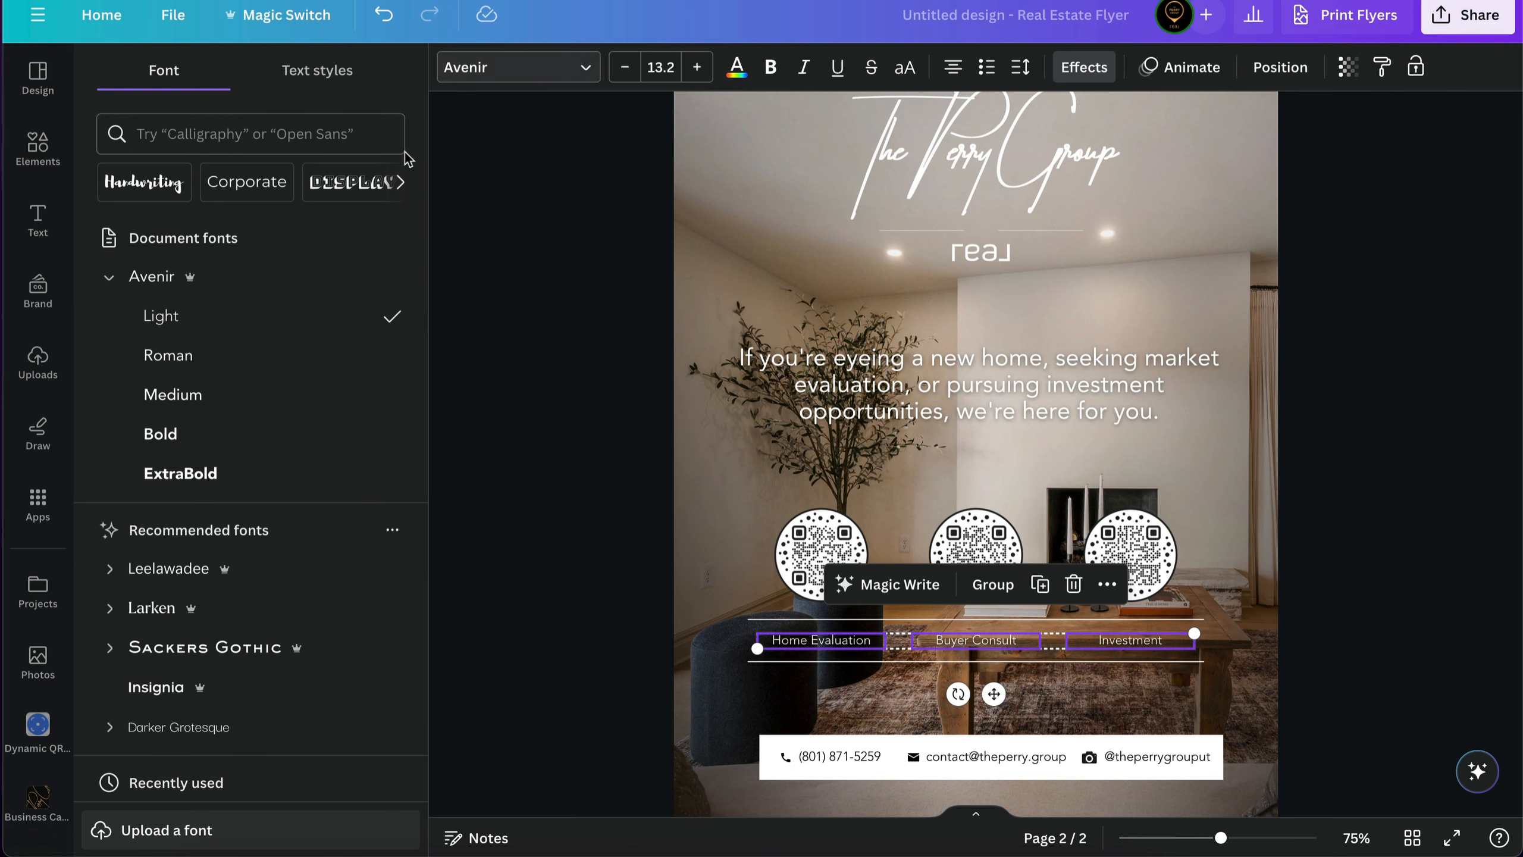
left_click(597, 68)
left_click(596, 68)
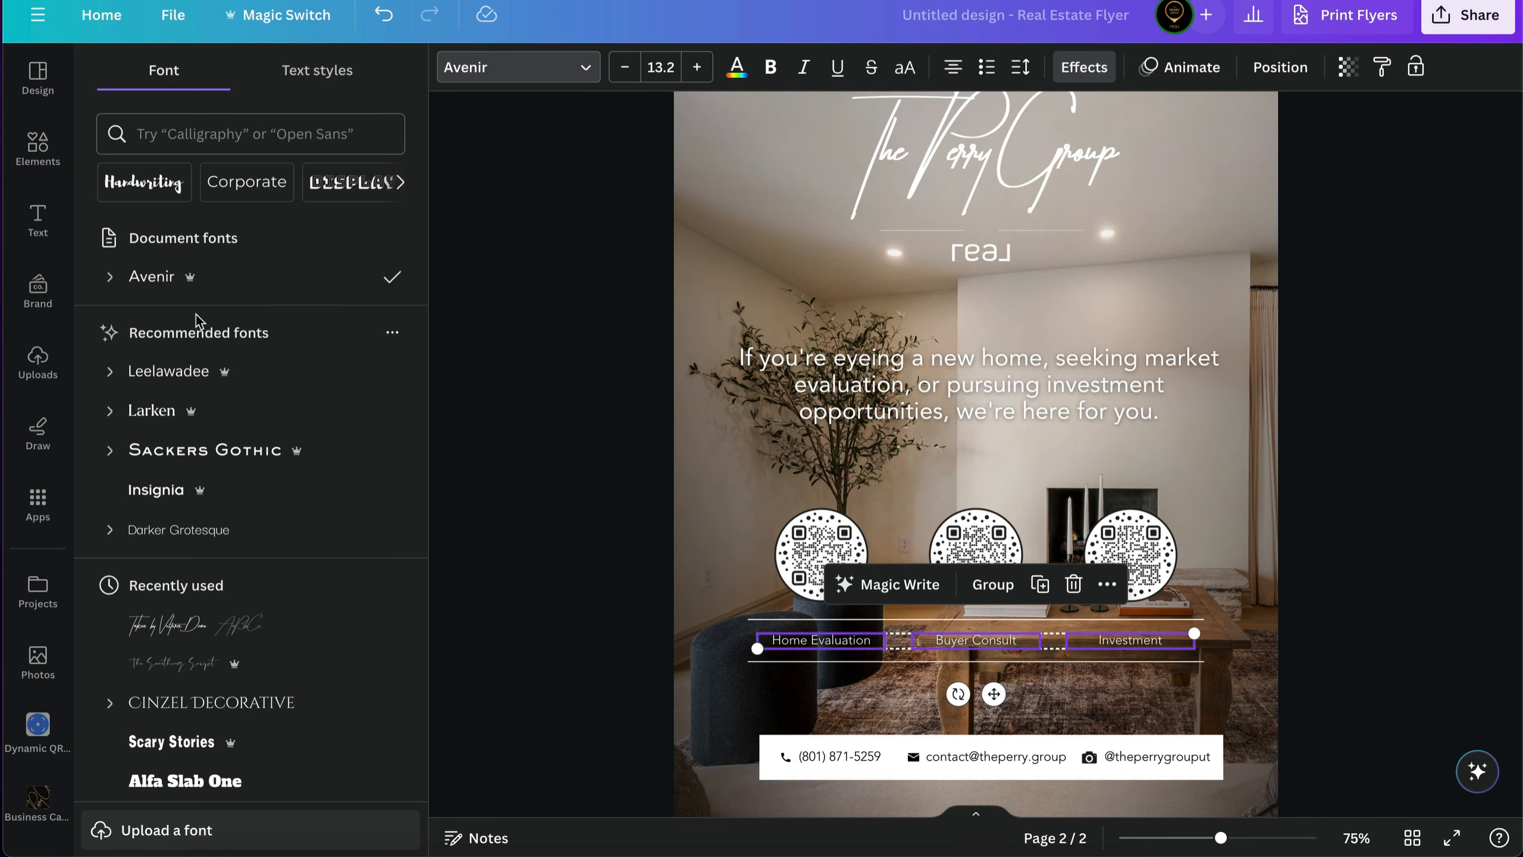
left_click(105, 282)
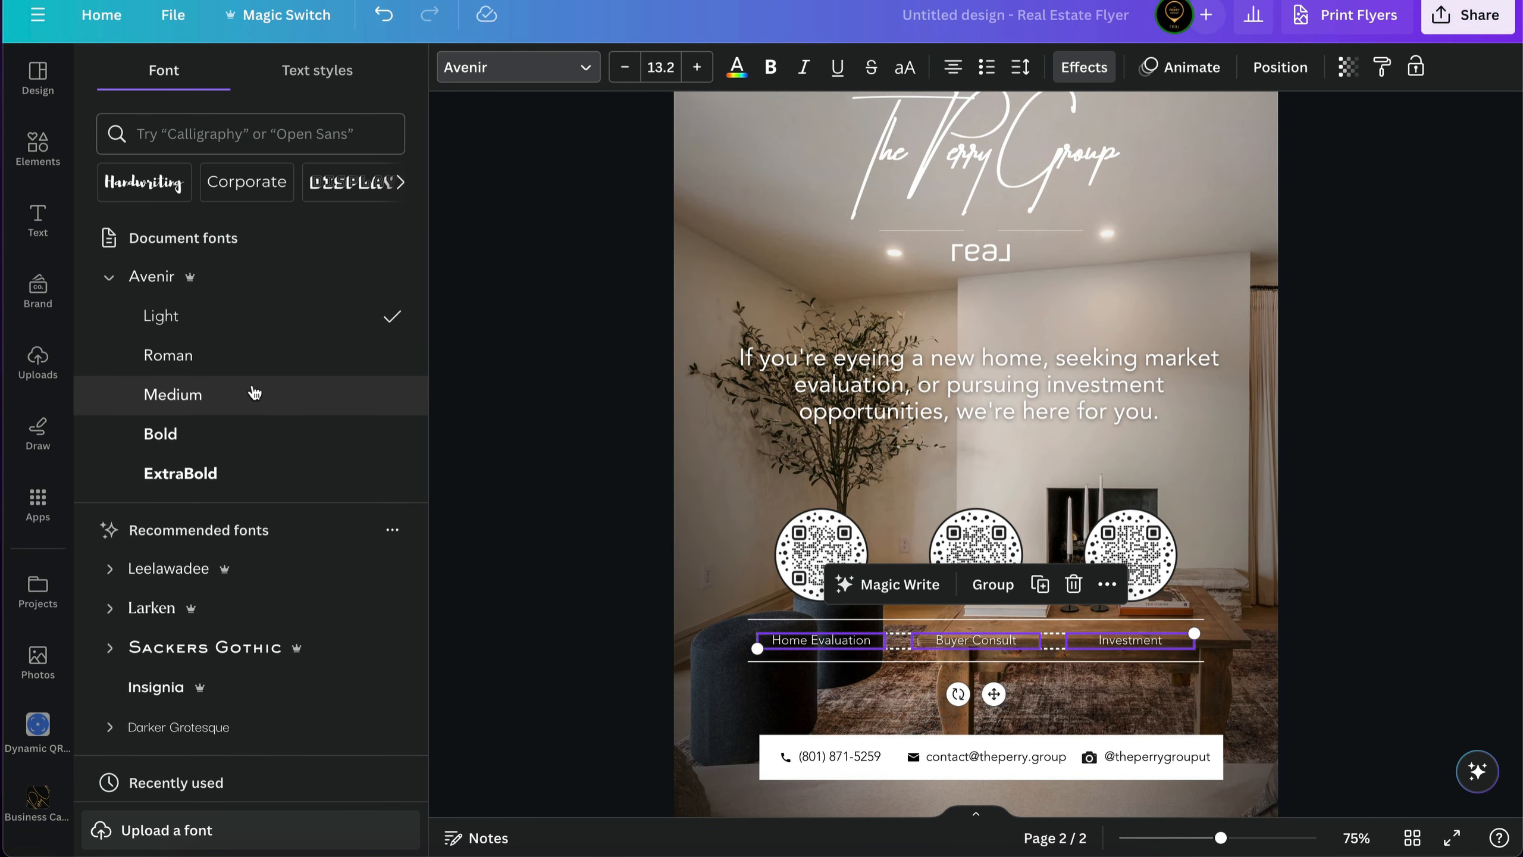
left_click(309, 397)
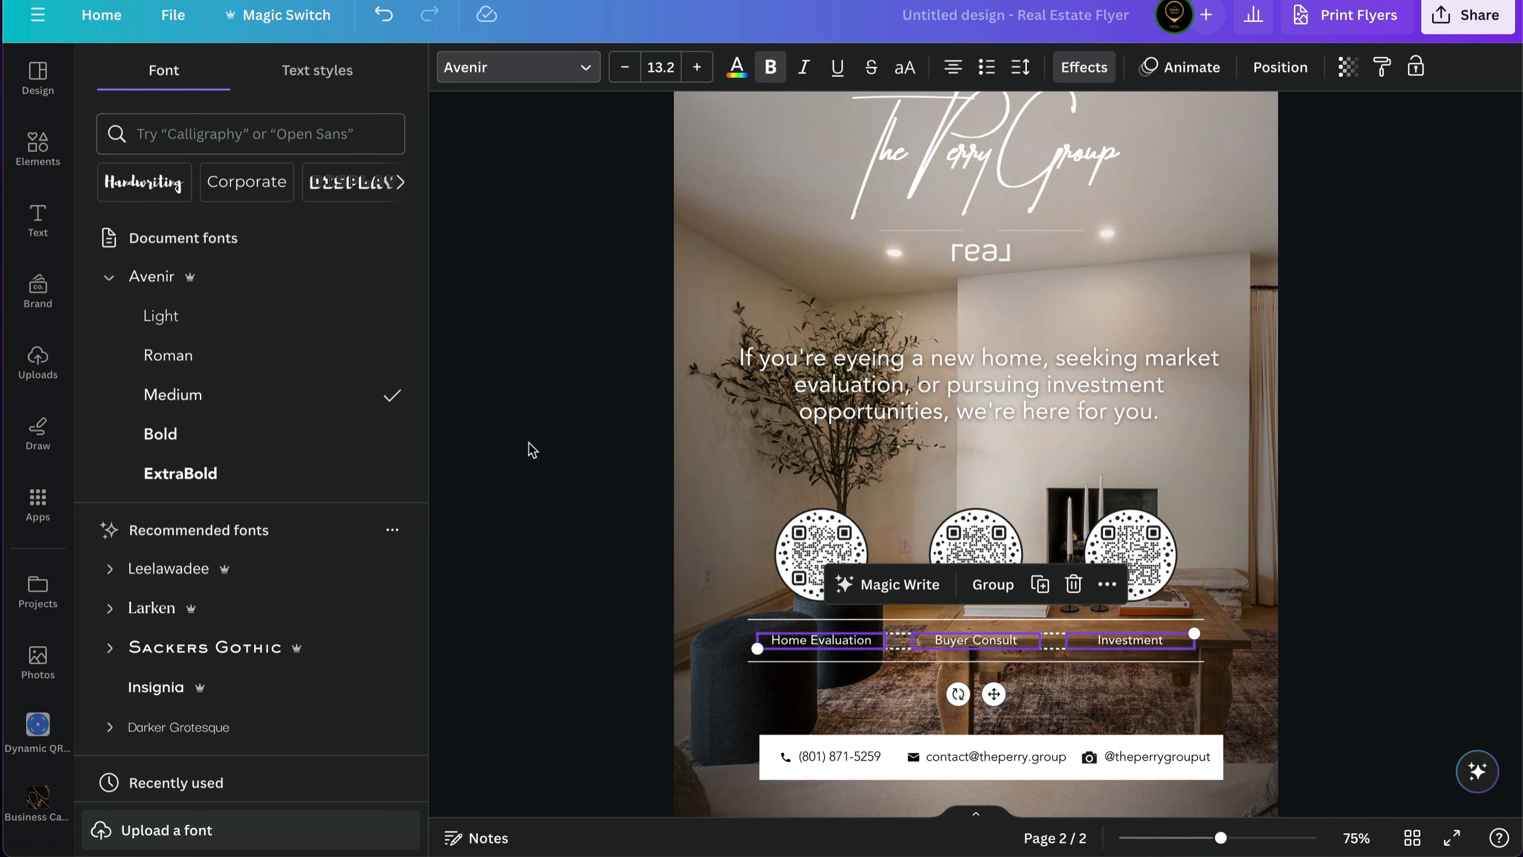
left_click(528, 442)
left_click(1230, 493)
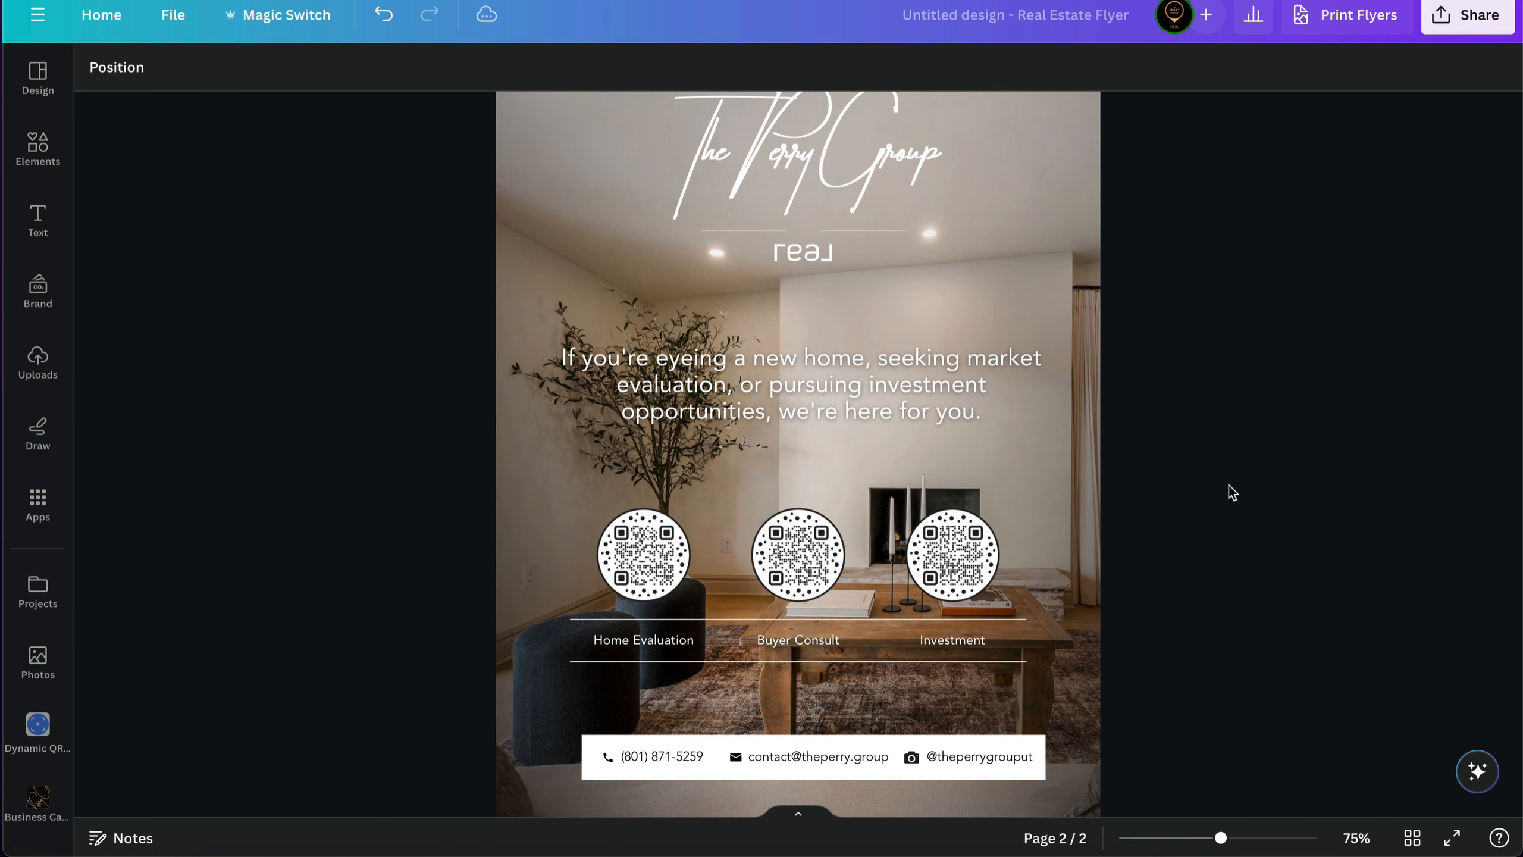
Step: Group each of the three QR codes with the label beneath it, forming three separate groups
scroll(1232, 492, "down", 3)
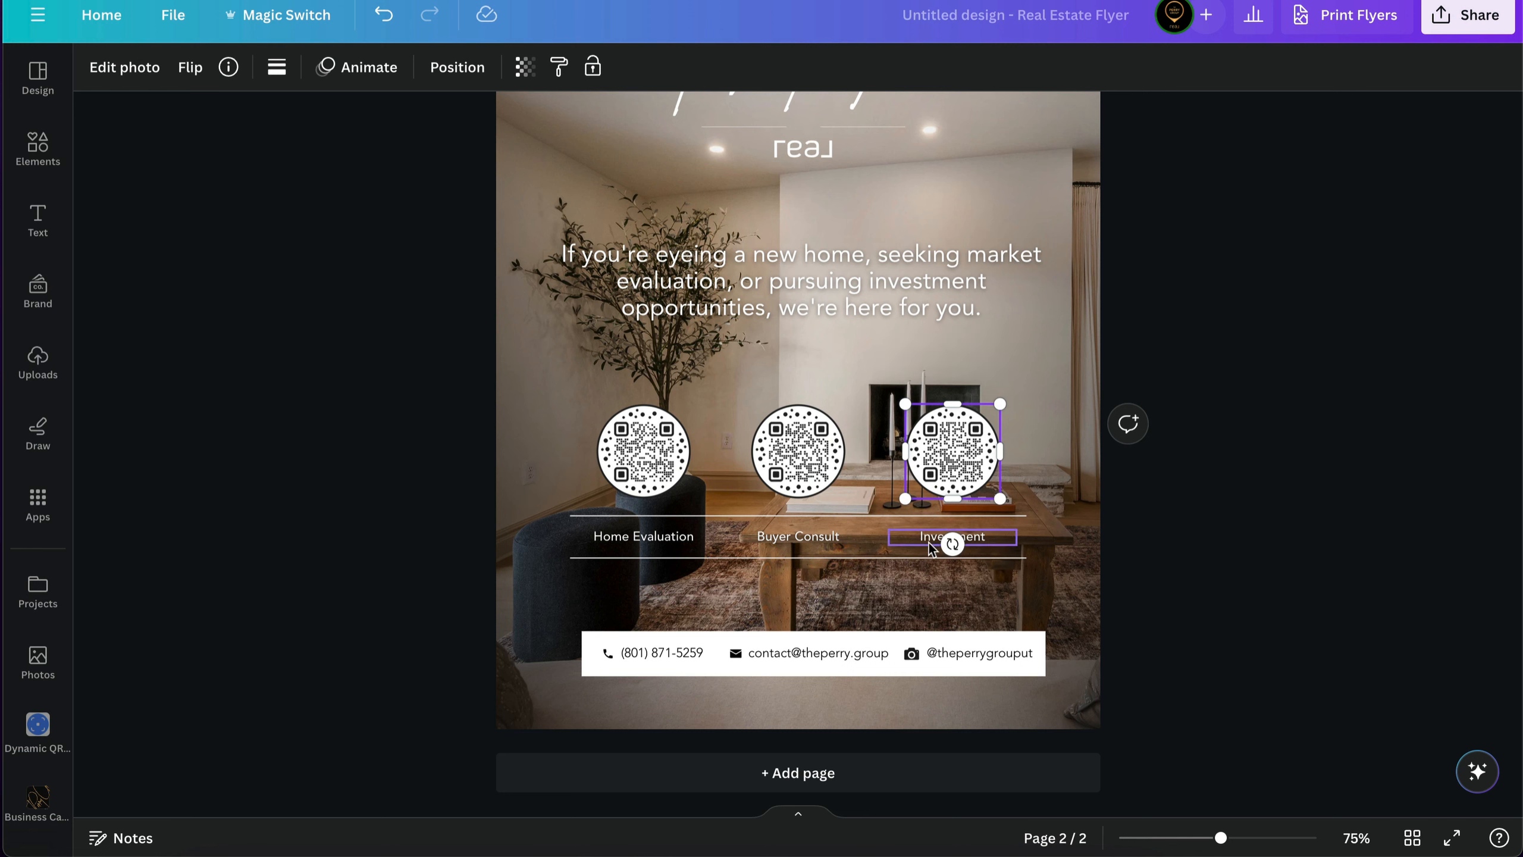
left_click(953, 536, "shift")
left_click(966, 355)
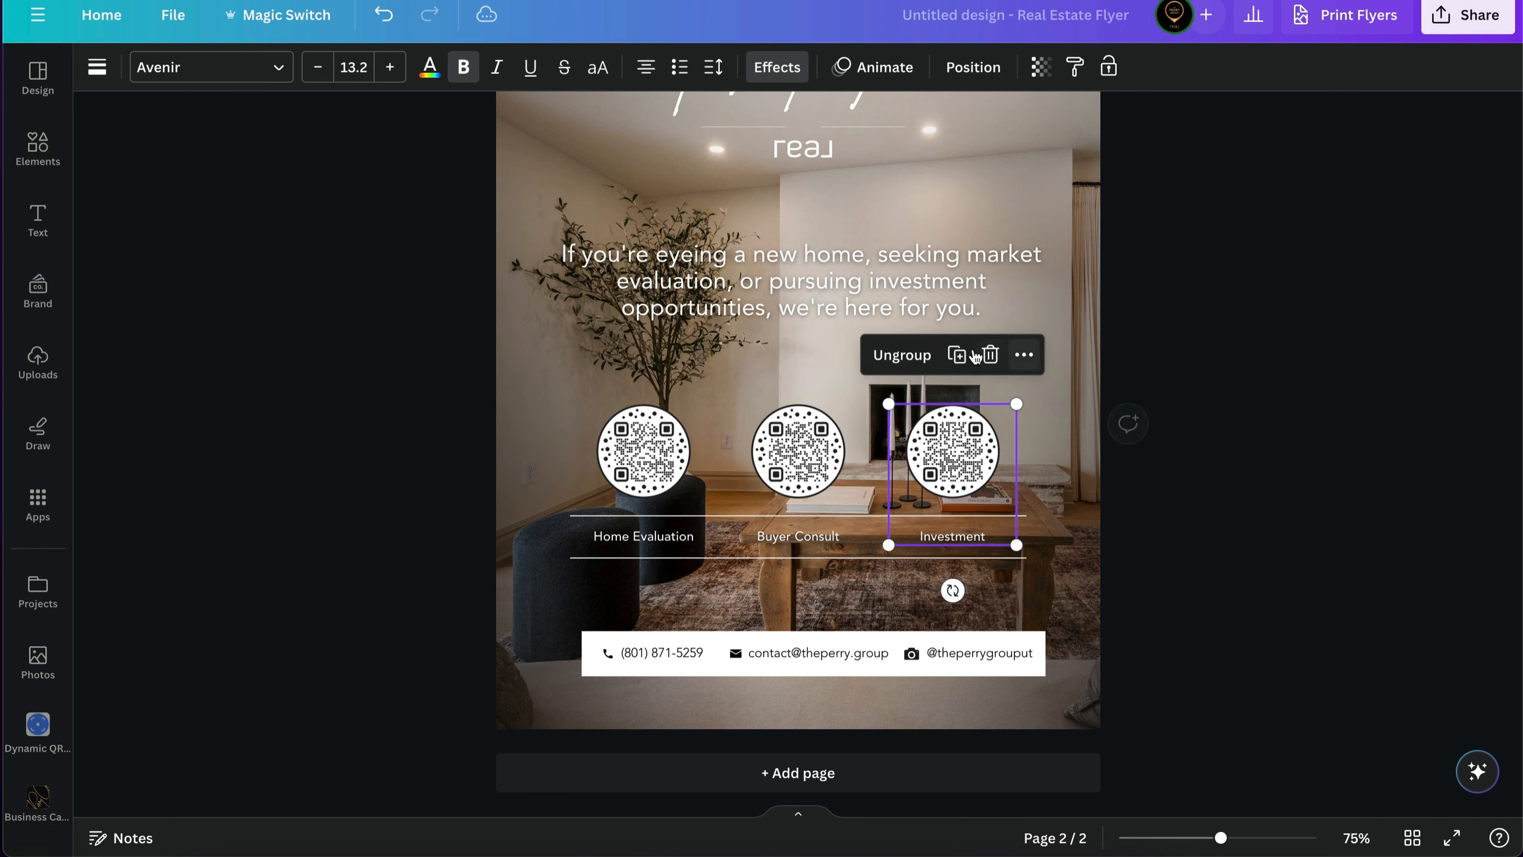
left_click(797, 451)
left_click(776, 538, "shift")
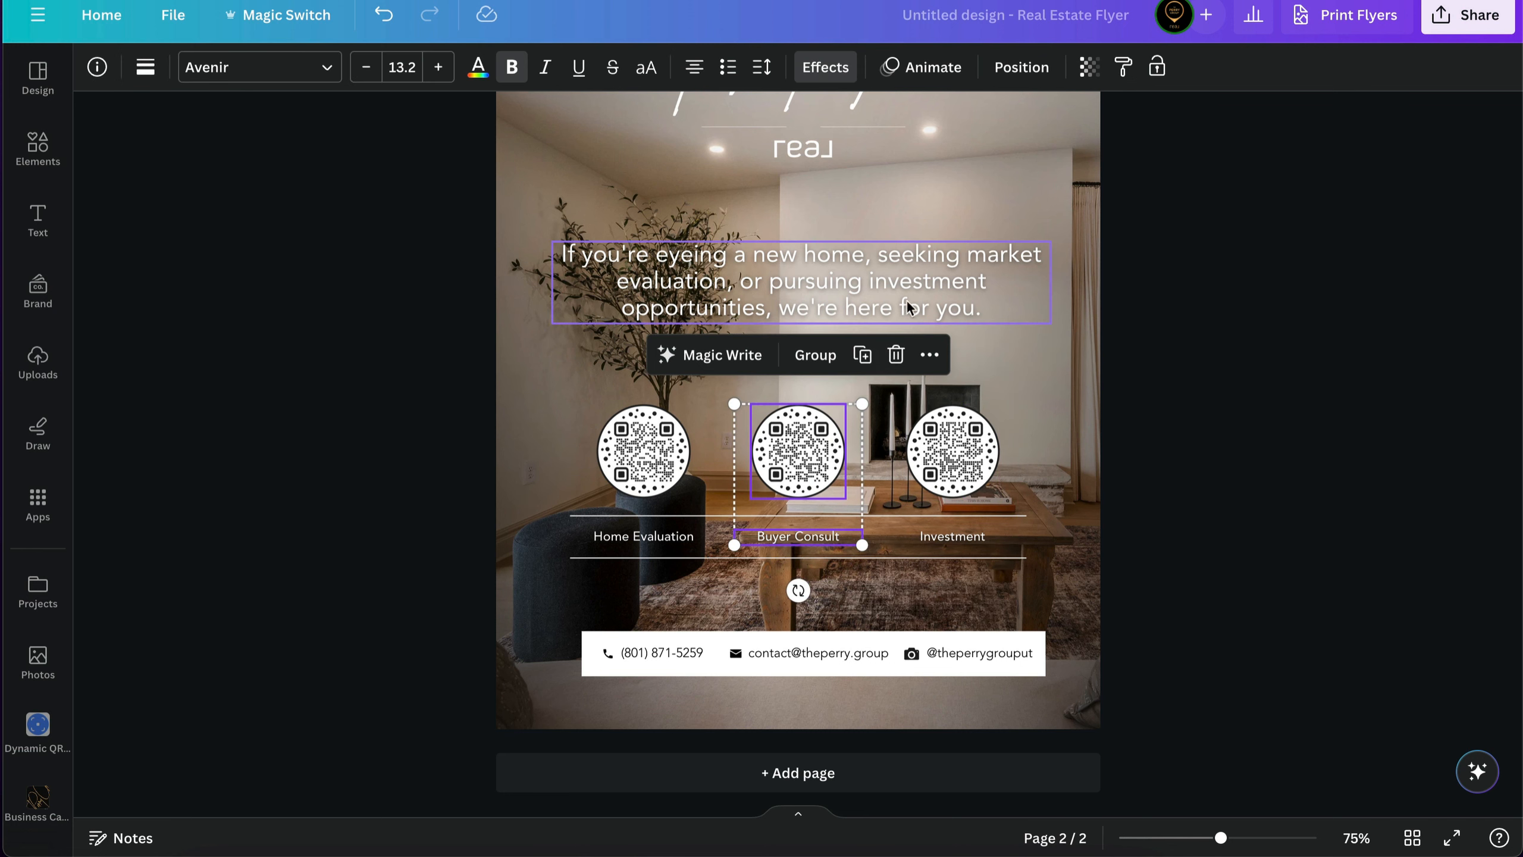
left_click(810, 355)
left_click(658, 470)
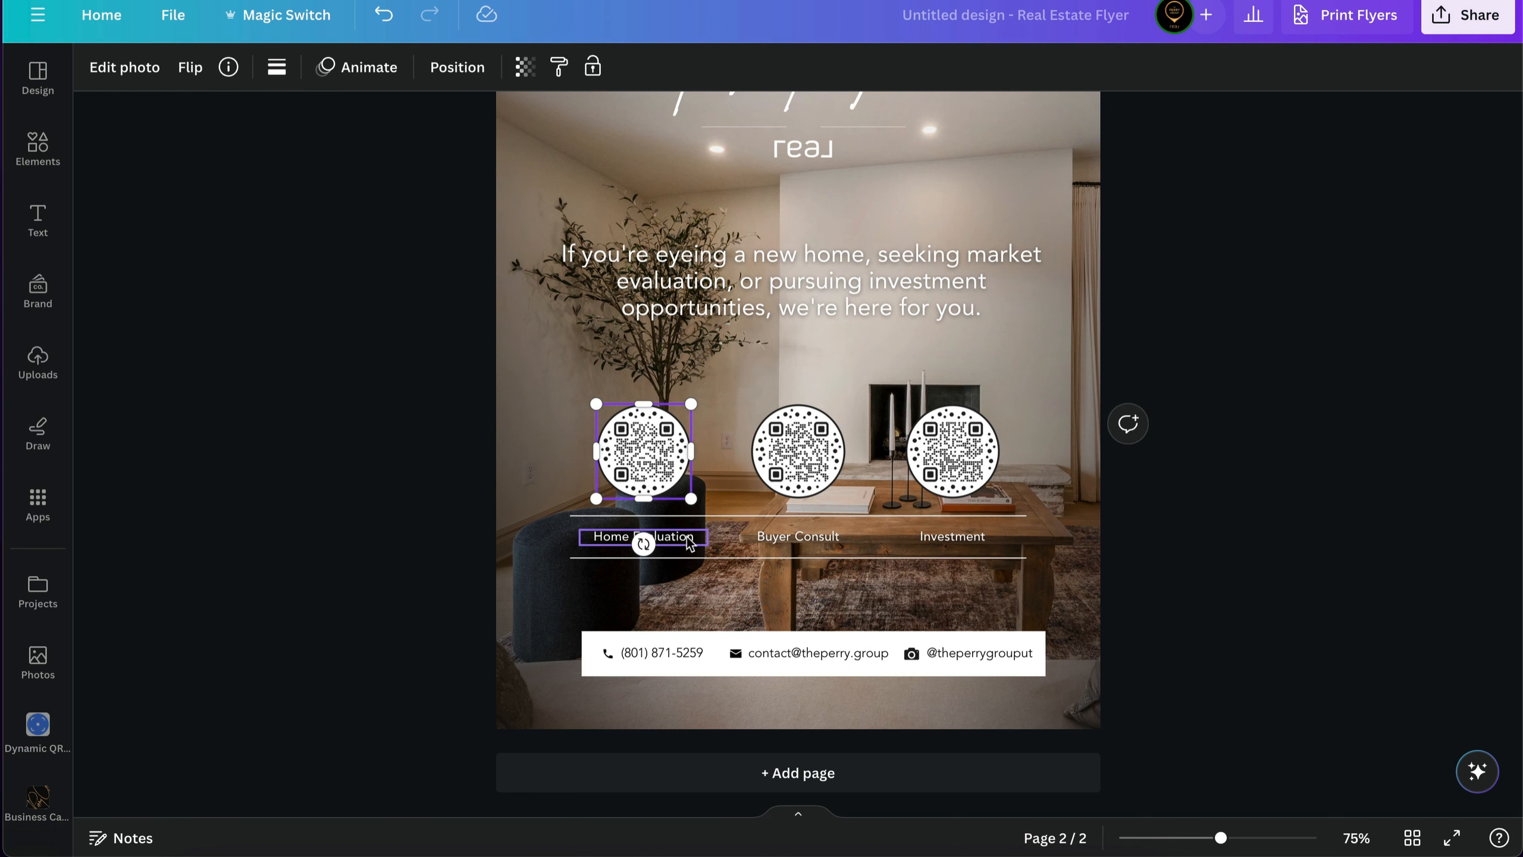
left_click(643, 537, "shift")
left_click(662, 363)
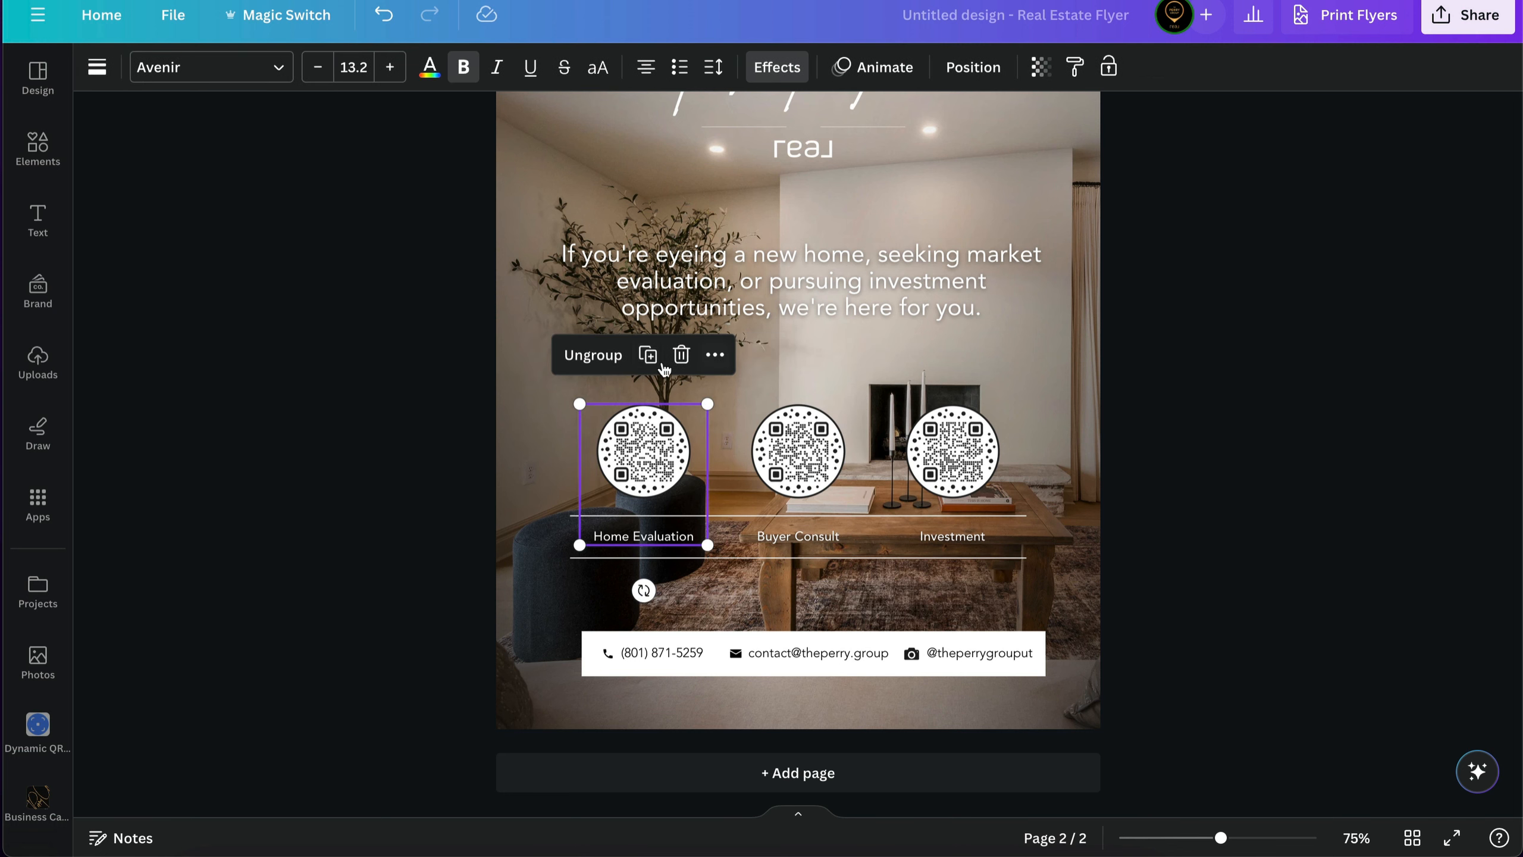
Step: Combine the three QR code and label groups with the two horizontal divider lines into a single group
left_click(818, 472, "shift")
left_click(952, 460, "shift")
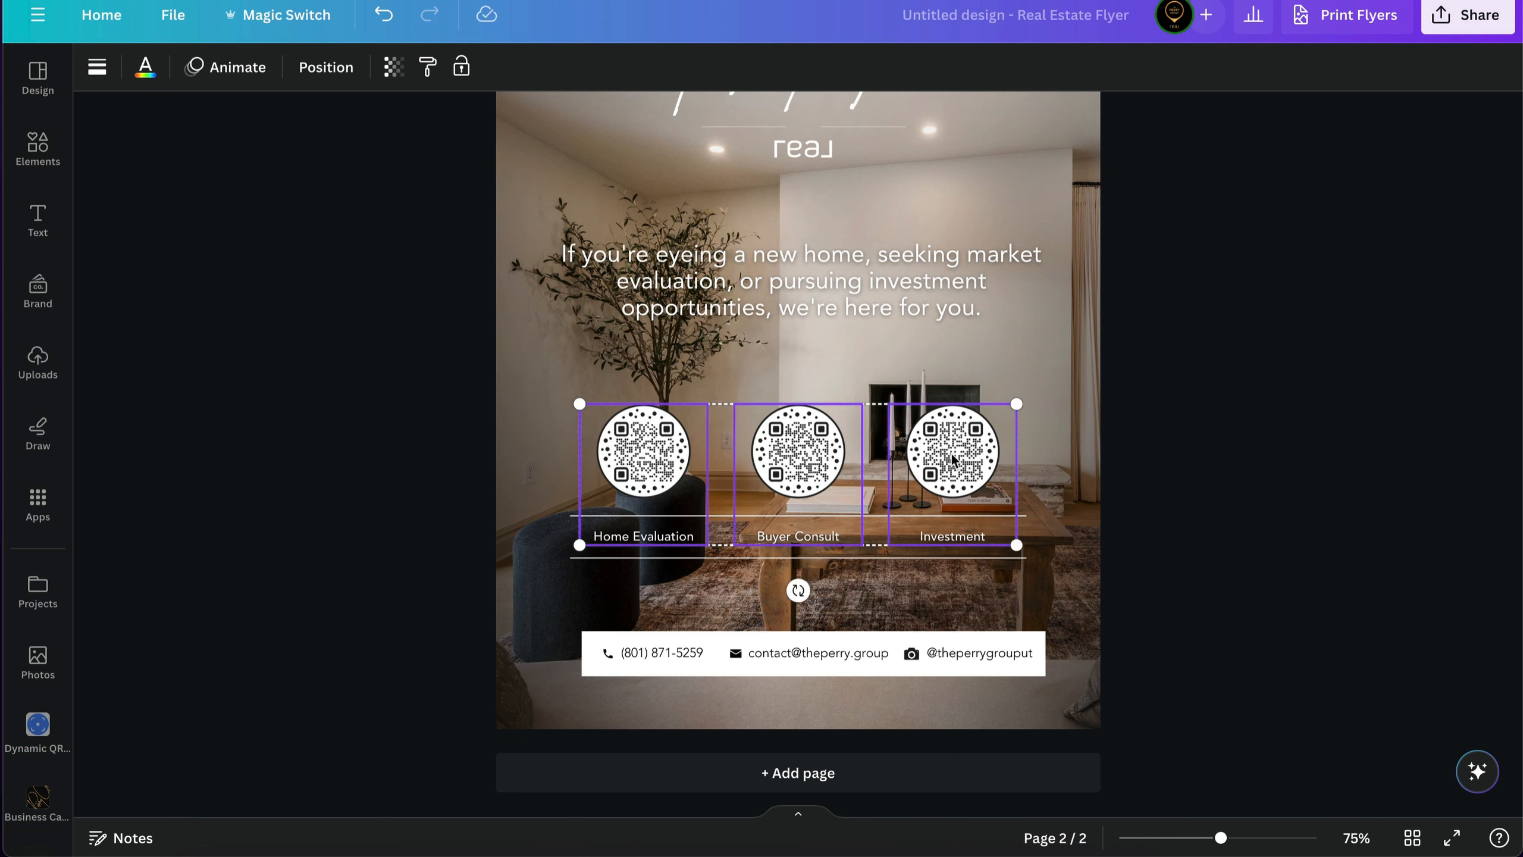
left_click(880, 524, "shift")
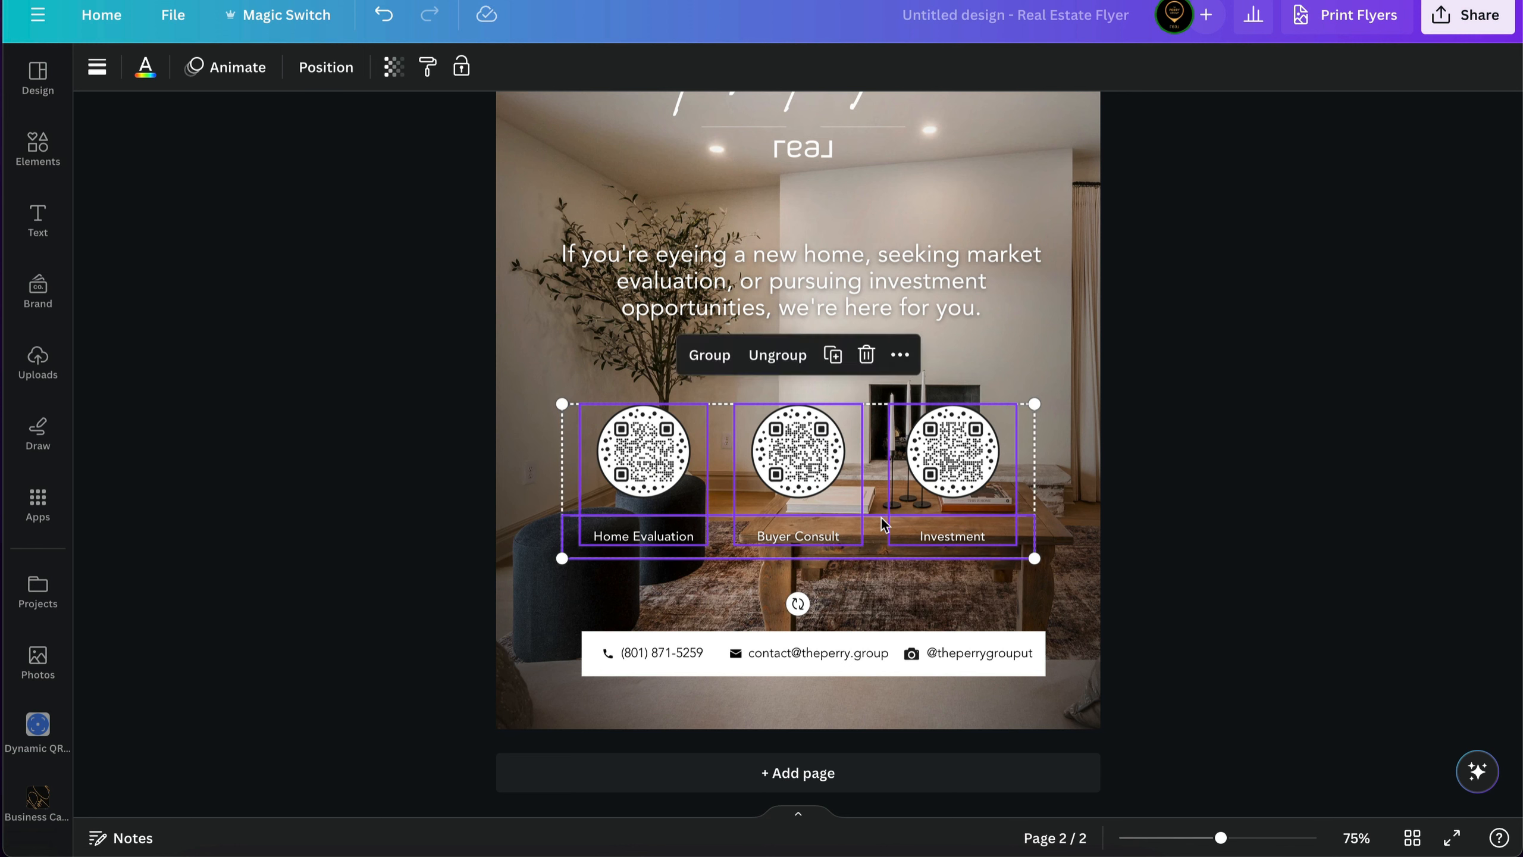
left_click(709, 355)
left_click(1239, 430)
left_click(965, 477)
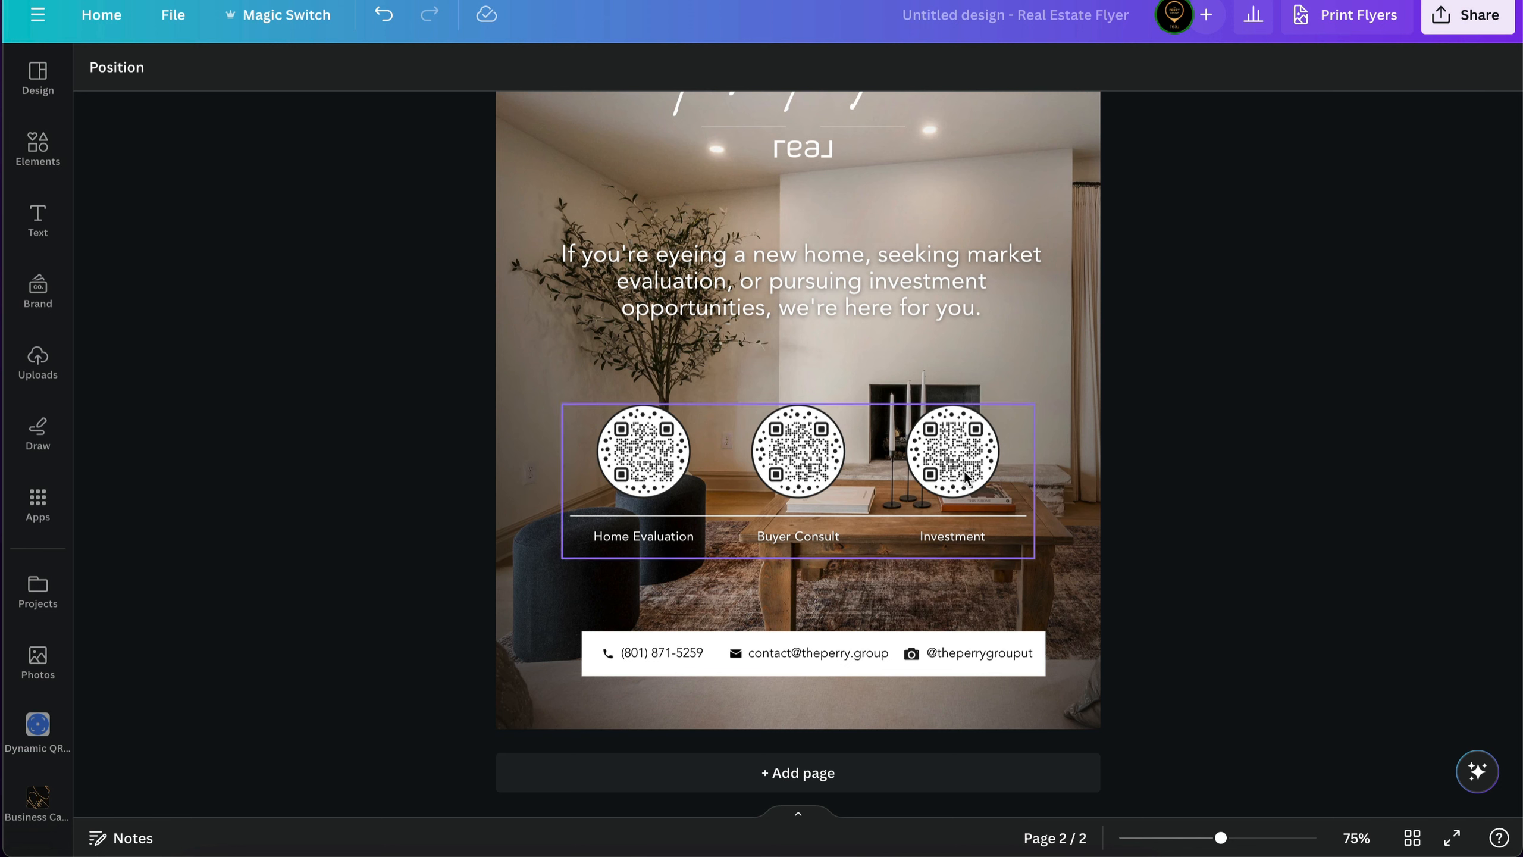
left_click(1285, 498)
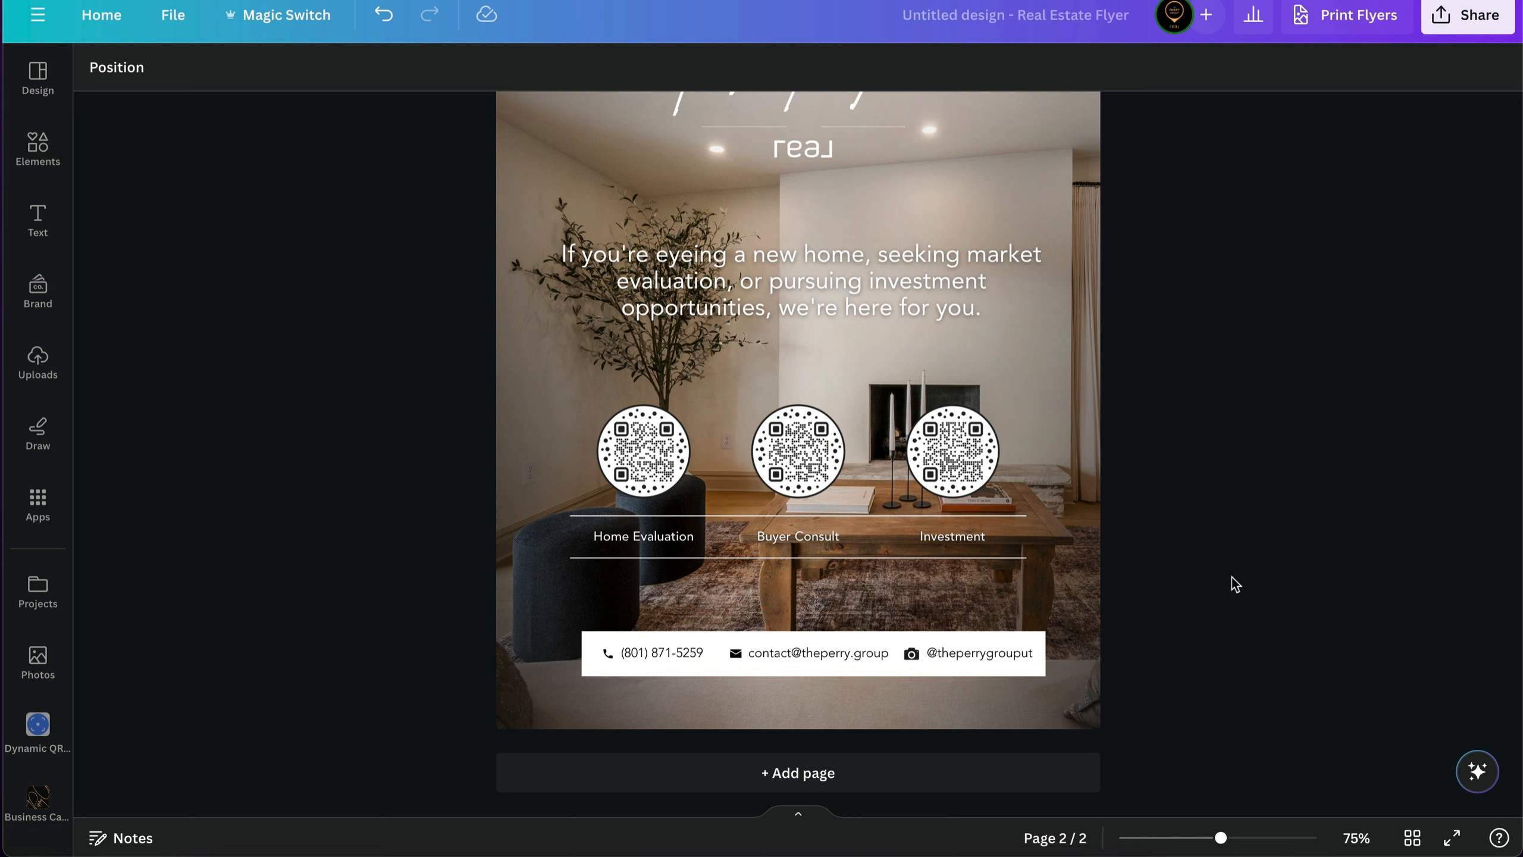
Step: Group the white contact bar at the bottom of page 2 with its phone, e-mail and social handle texts
left_click(988, 636)
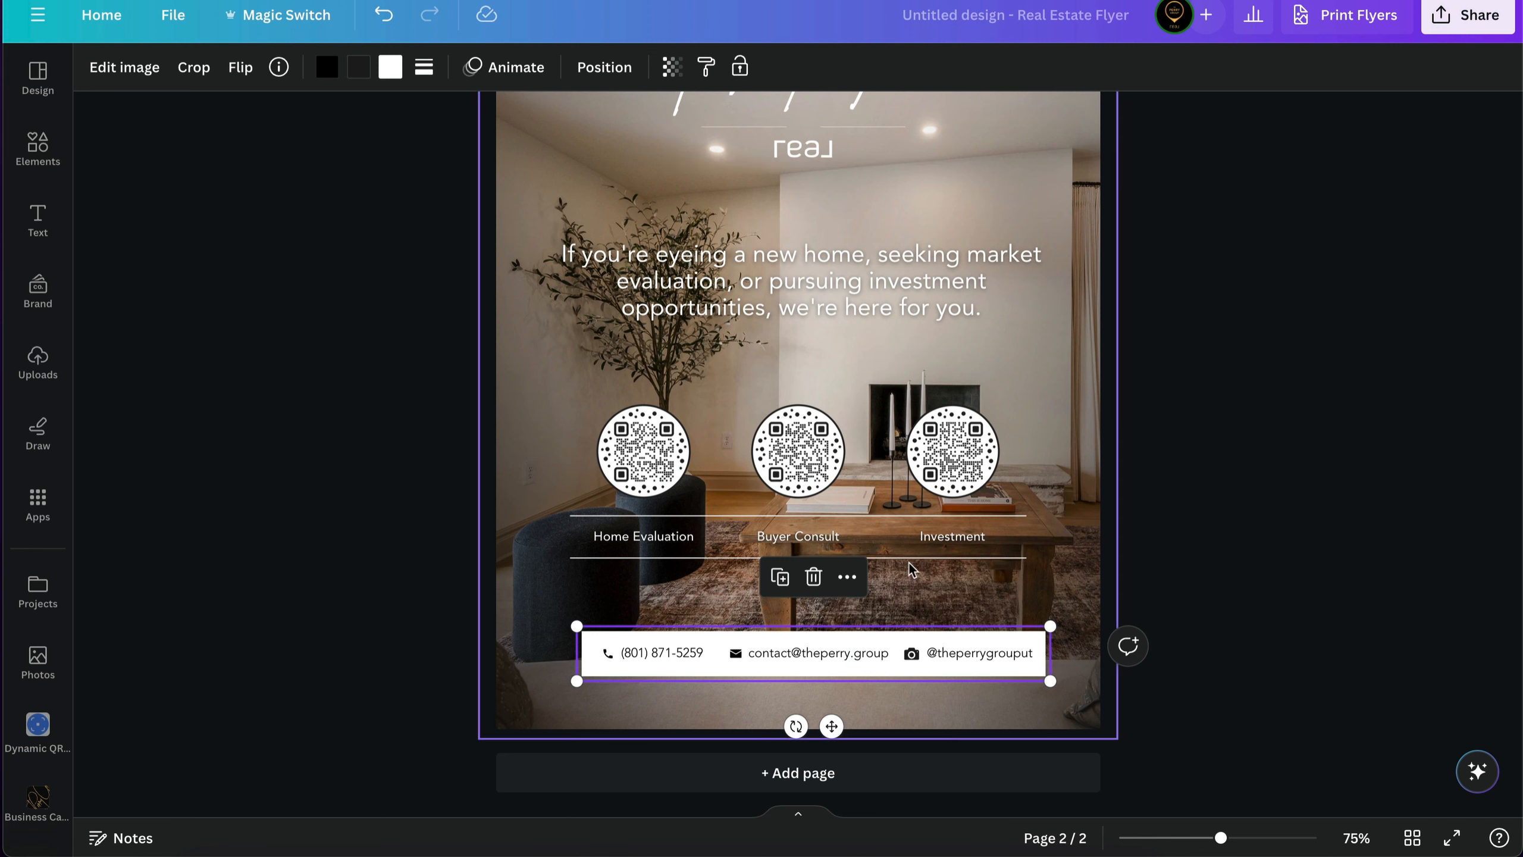
left_click(1230, 432)
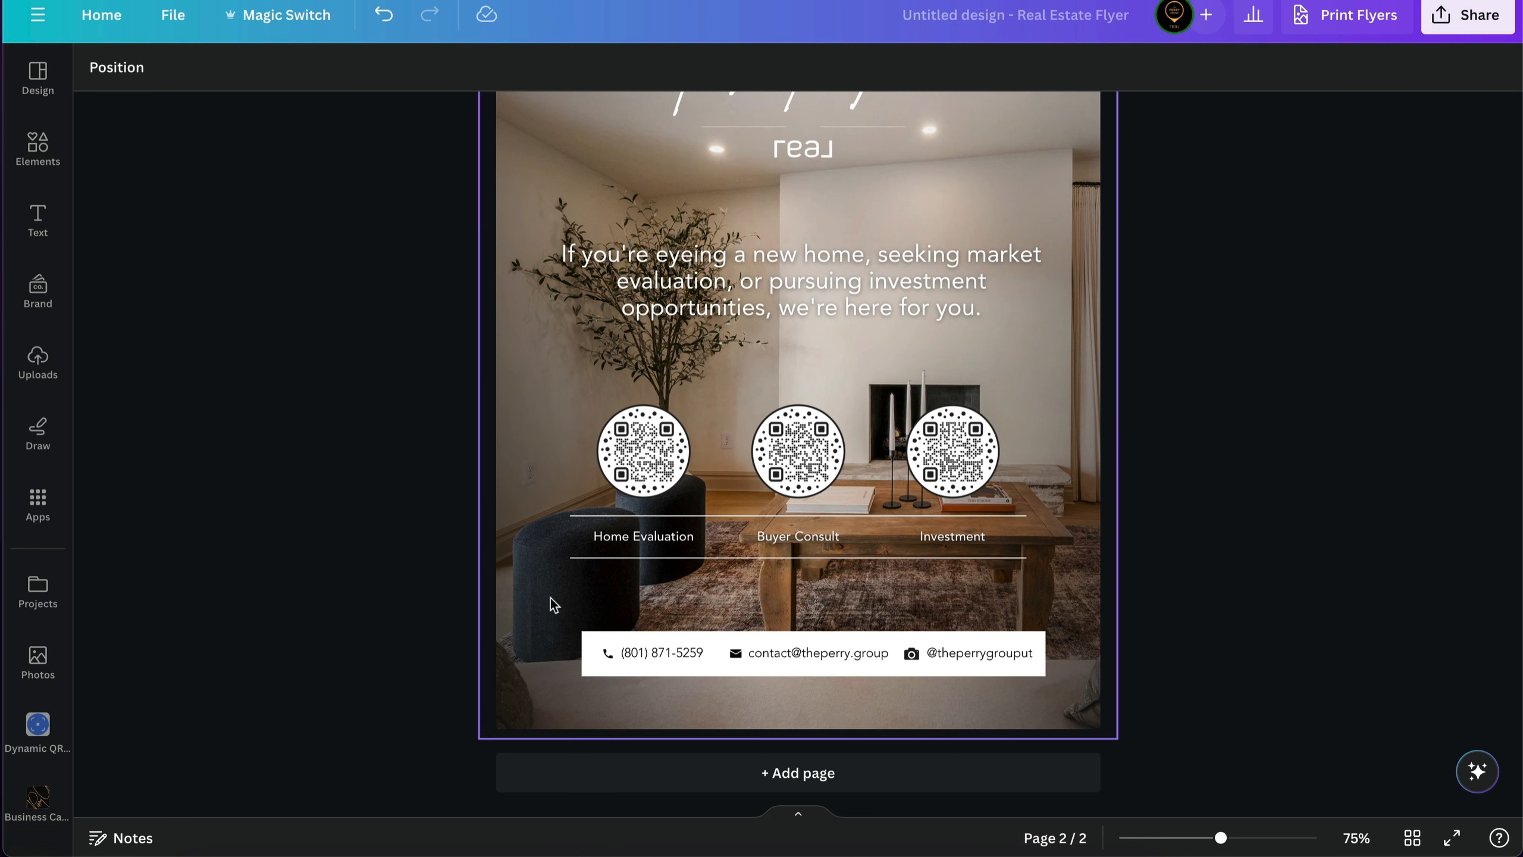
left_click_drag(550, 597, 1059, 684)
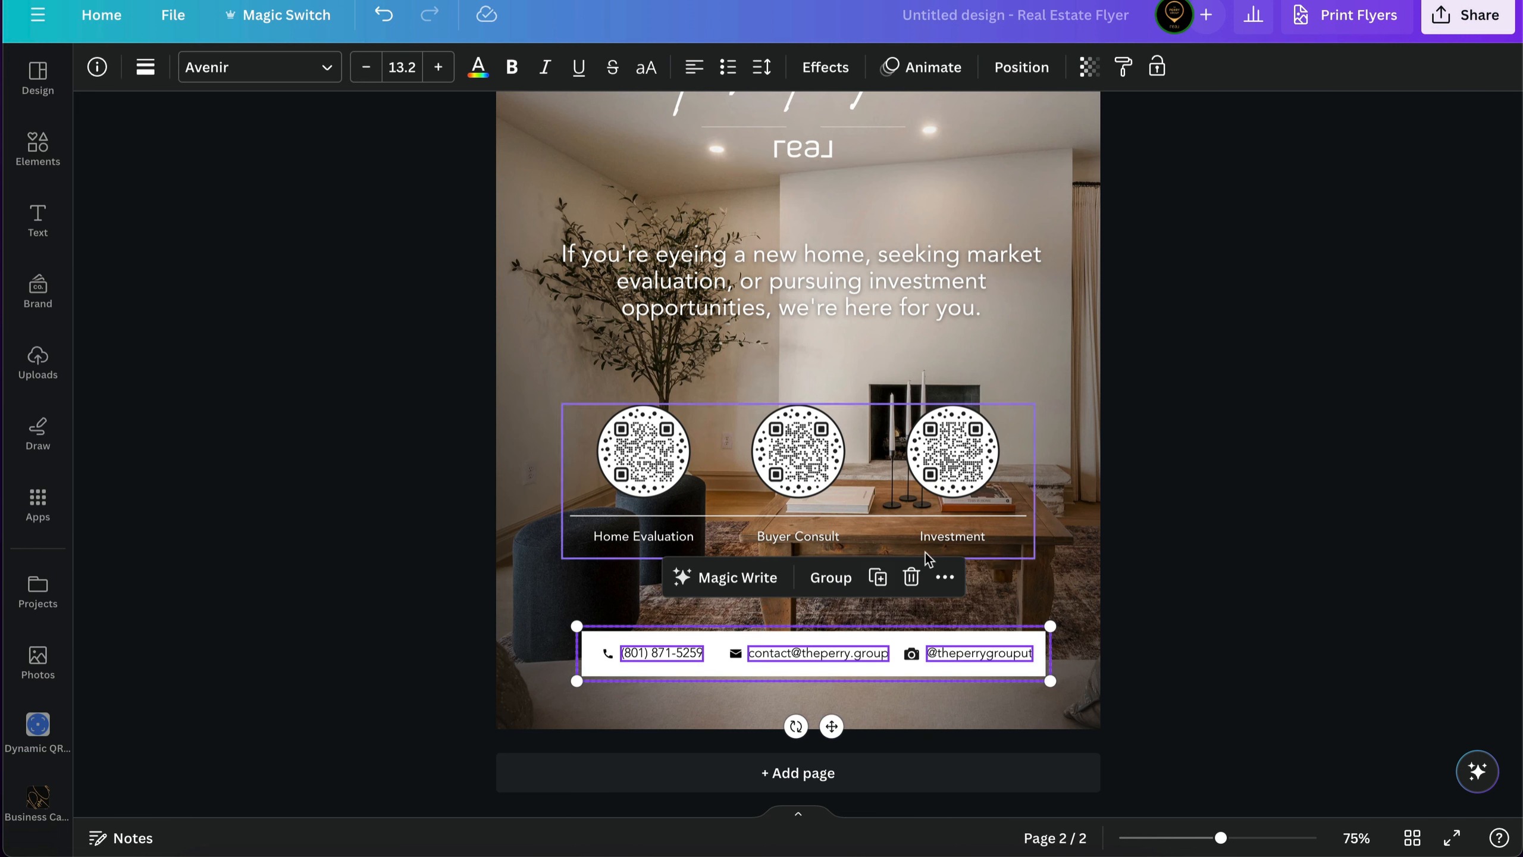
left_click(830, 577)
left_click(1302, 577)
left_click(974, 641)
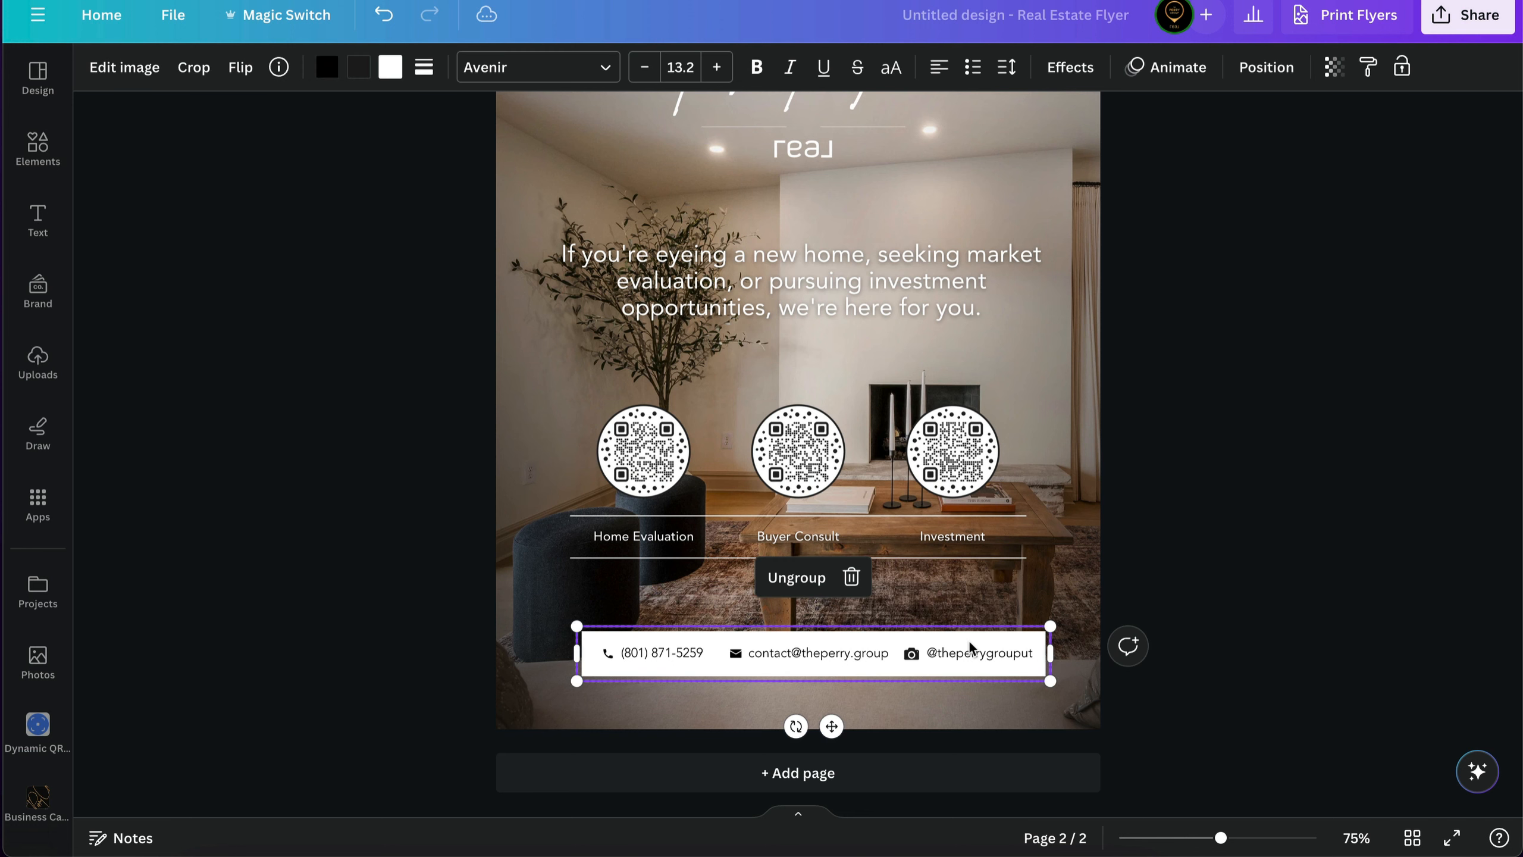
Step: Move the contact bar group slightly lower on the page and nudge the QR code group up a little
left_click_drag(968, 641, 970, 648)
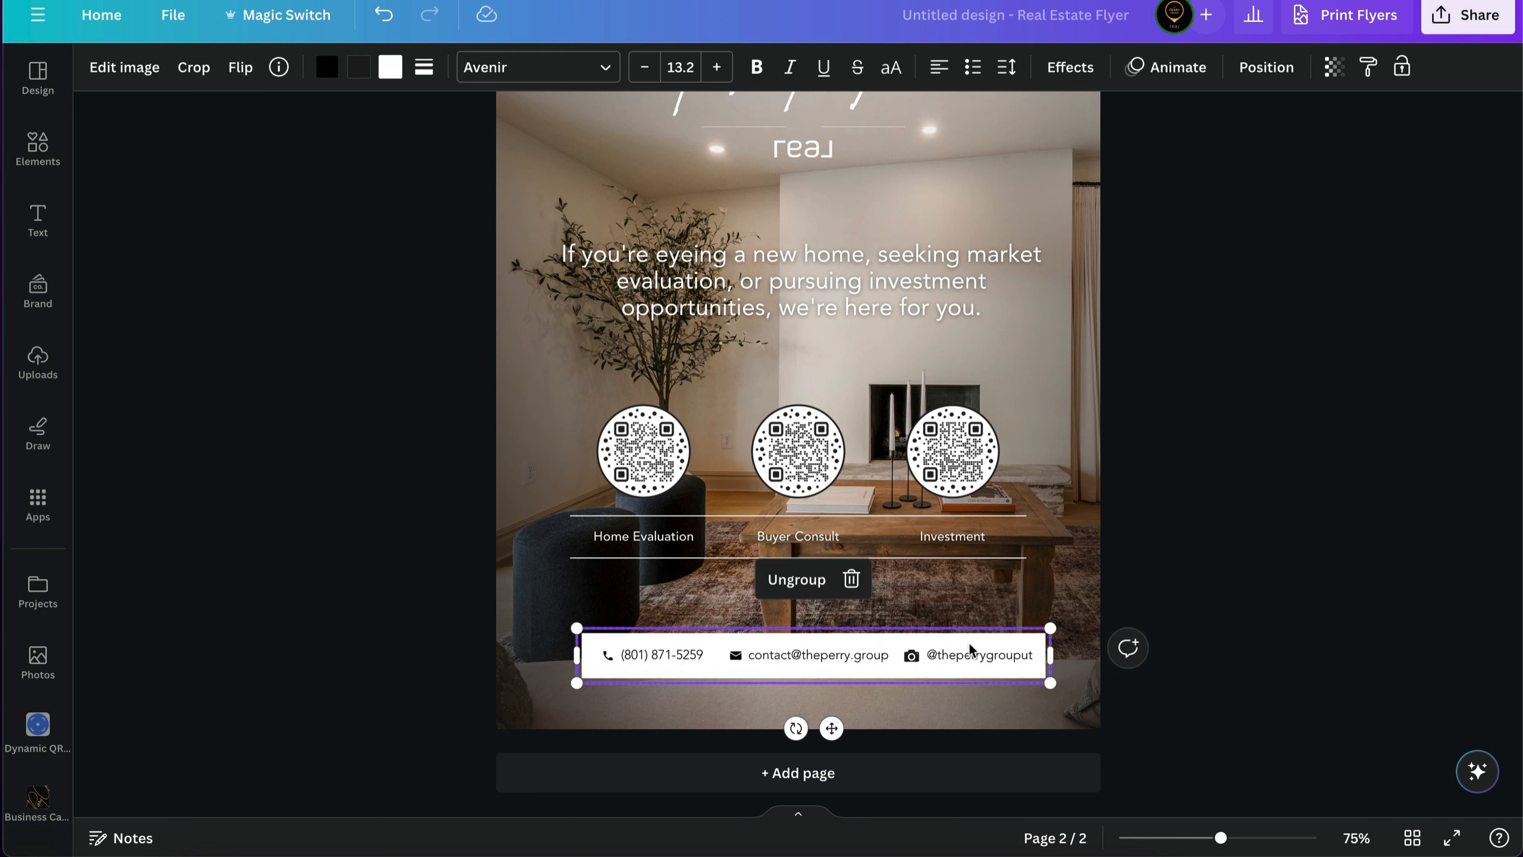
left_click(1273, 539)
left_click_drag(842, 647, 841, 656)
left_click(773, 310)
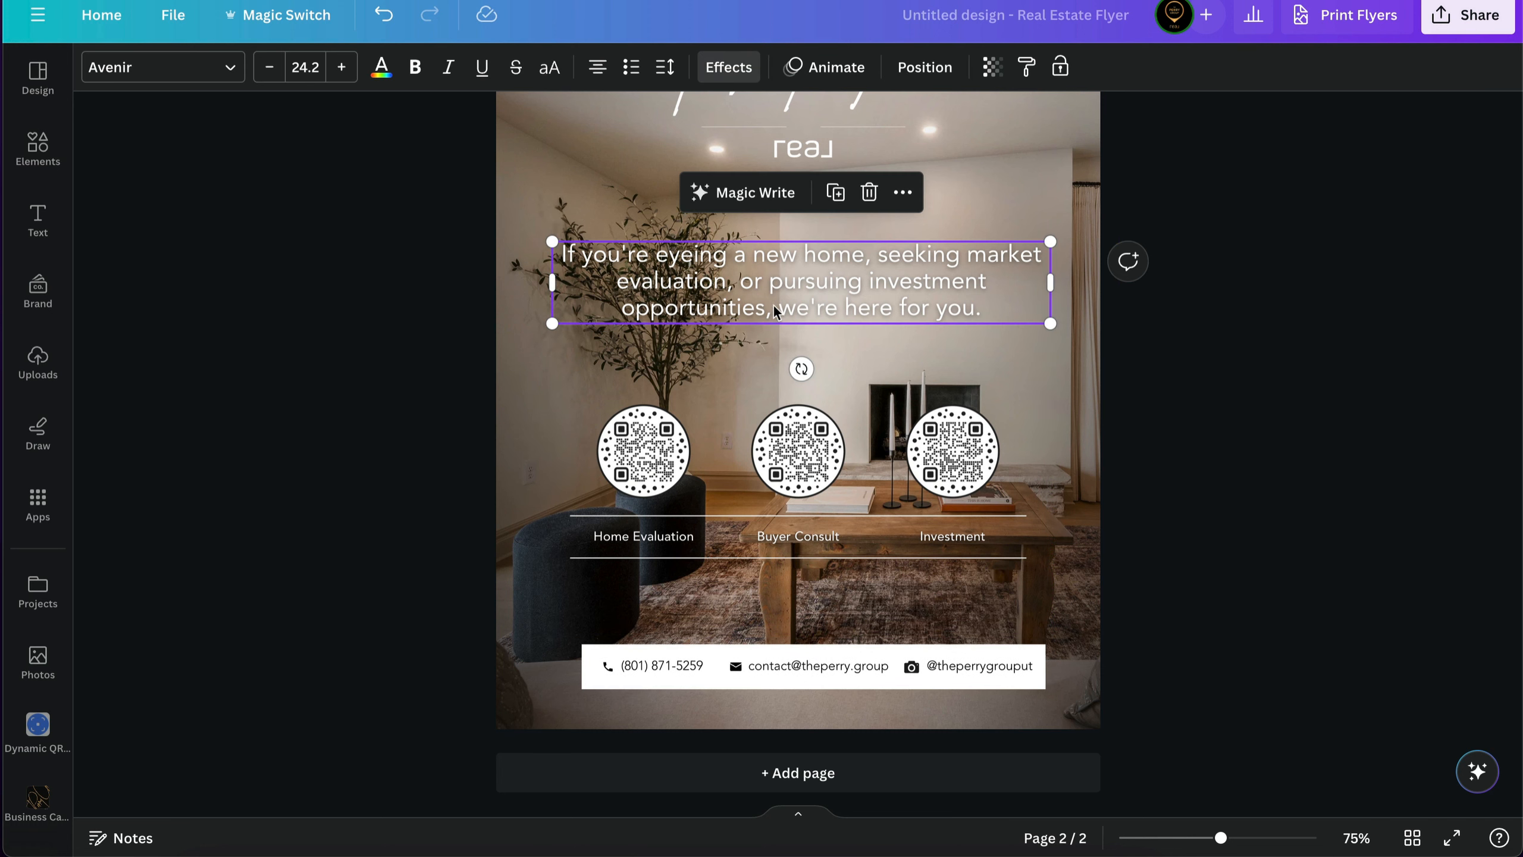
left_click_drag(819, 438, 820, 437)
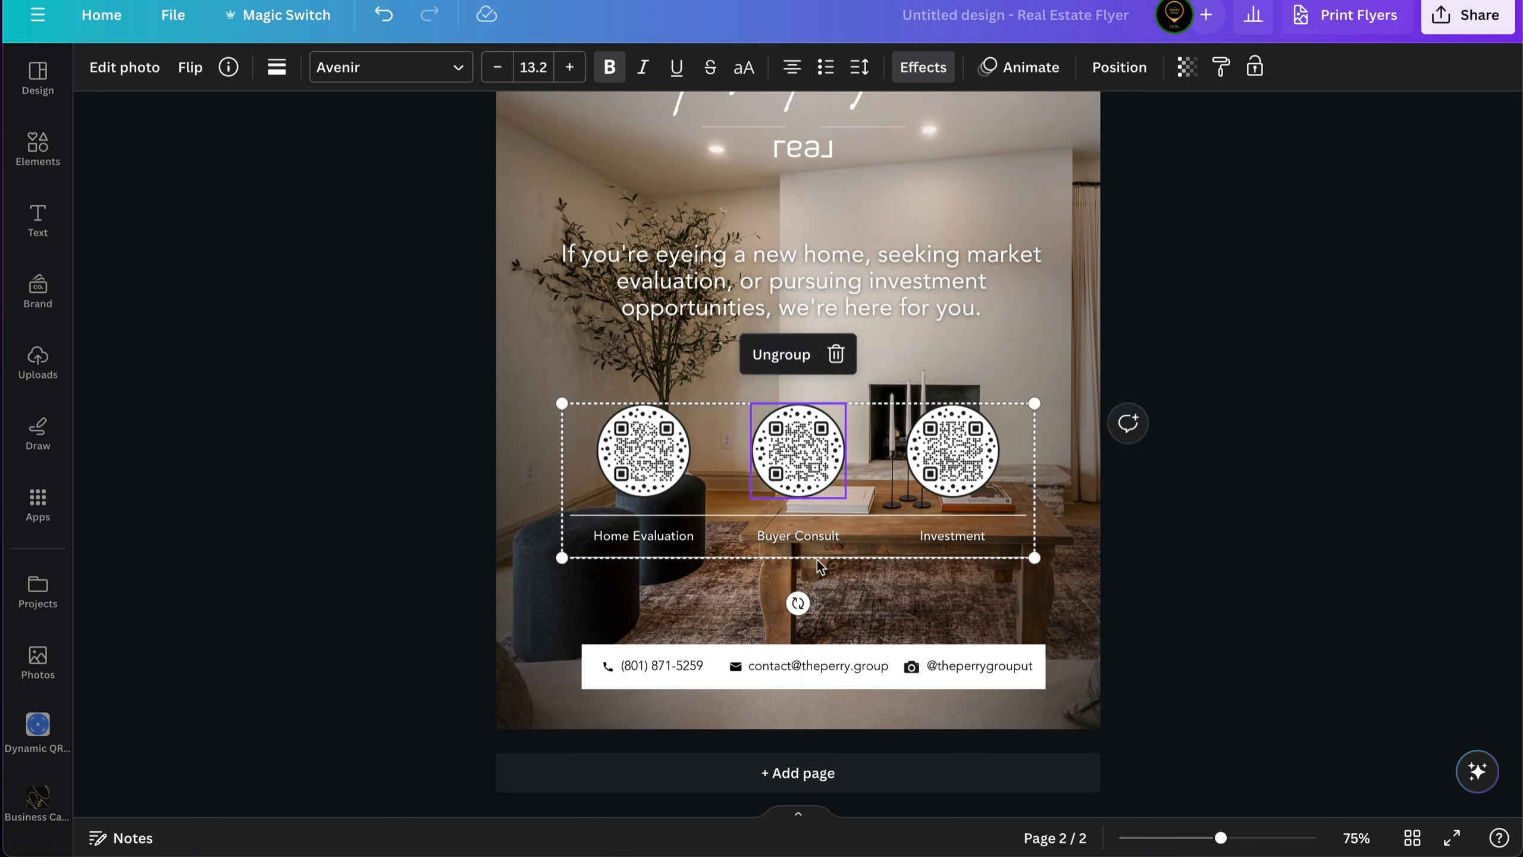
left_click_drag(863, 652, 863, 649)
left_click(1240, 398)
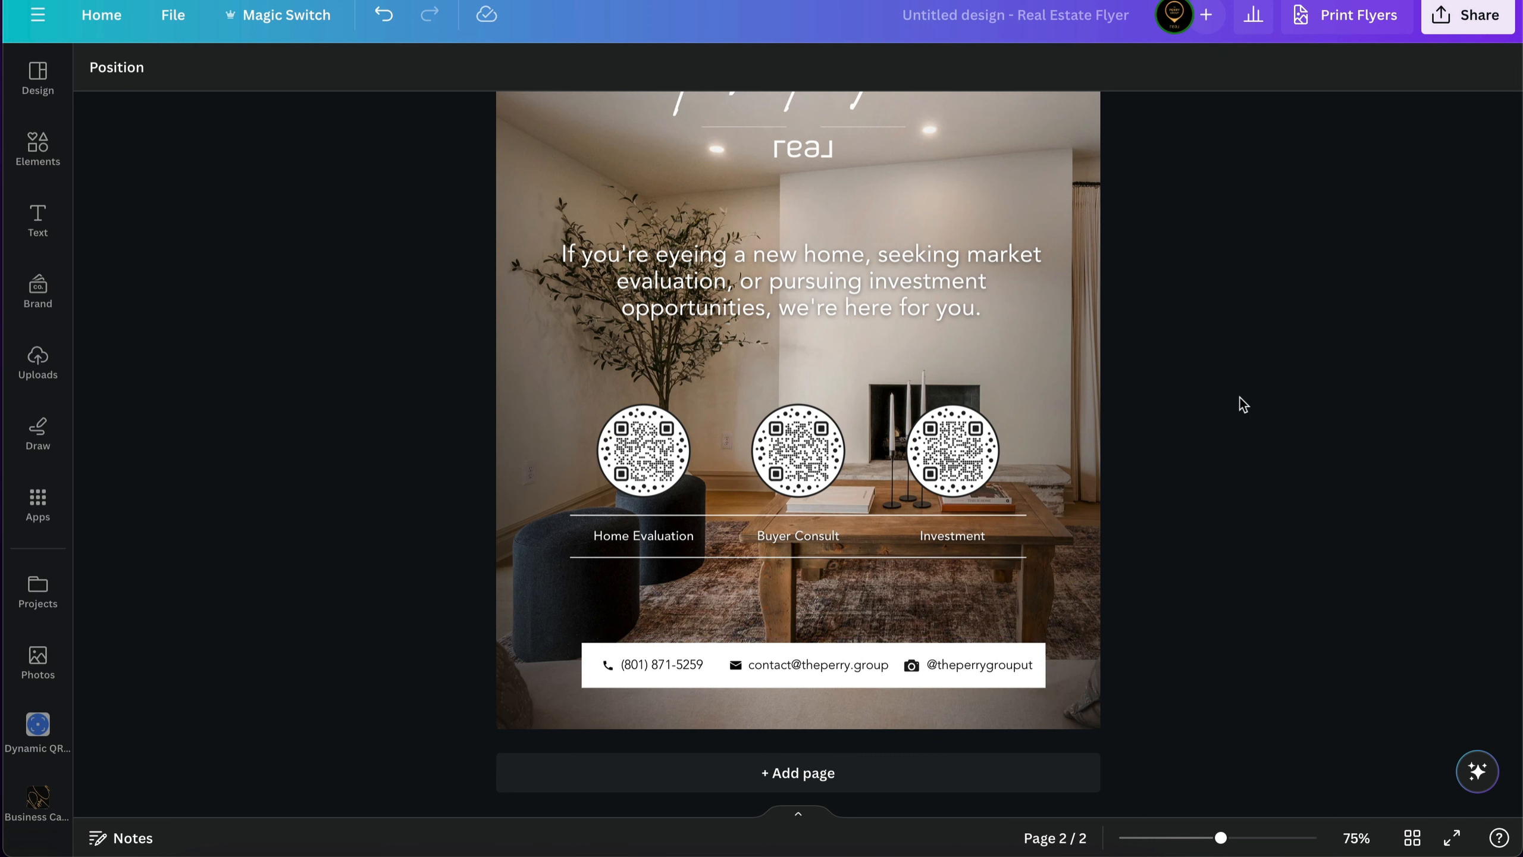
Step: Align the logo, the intro text, the QR code group and the contact bar to one another by their horizontal centers
key("ctrl+minus")
left_click(816, 683)
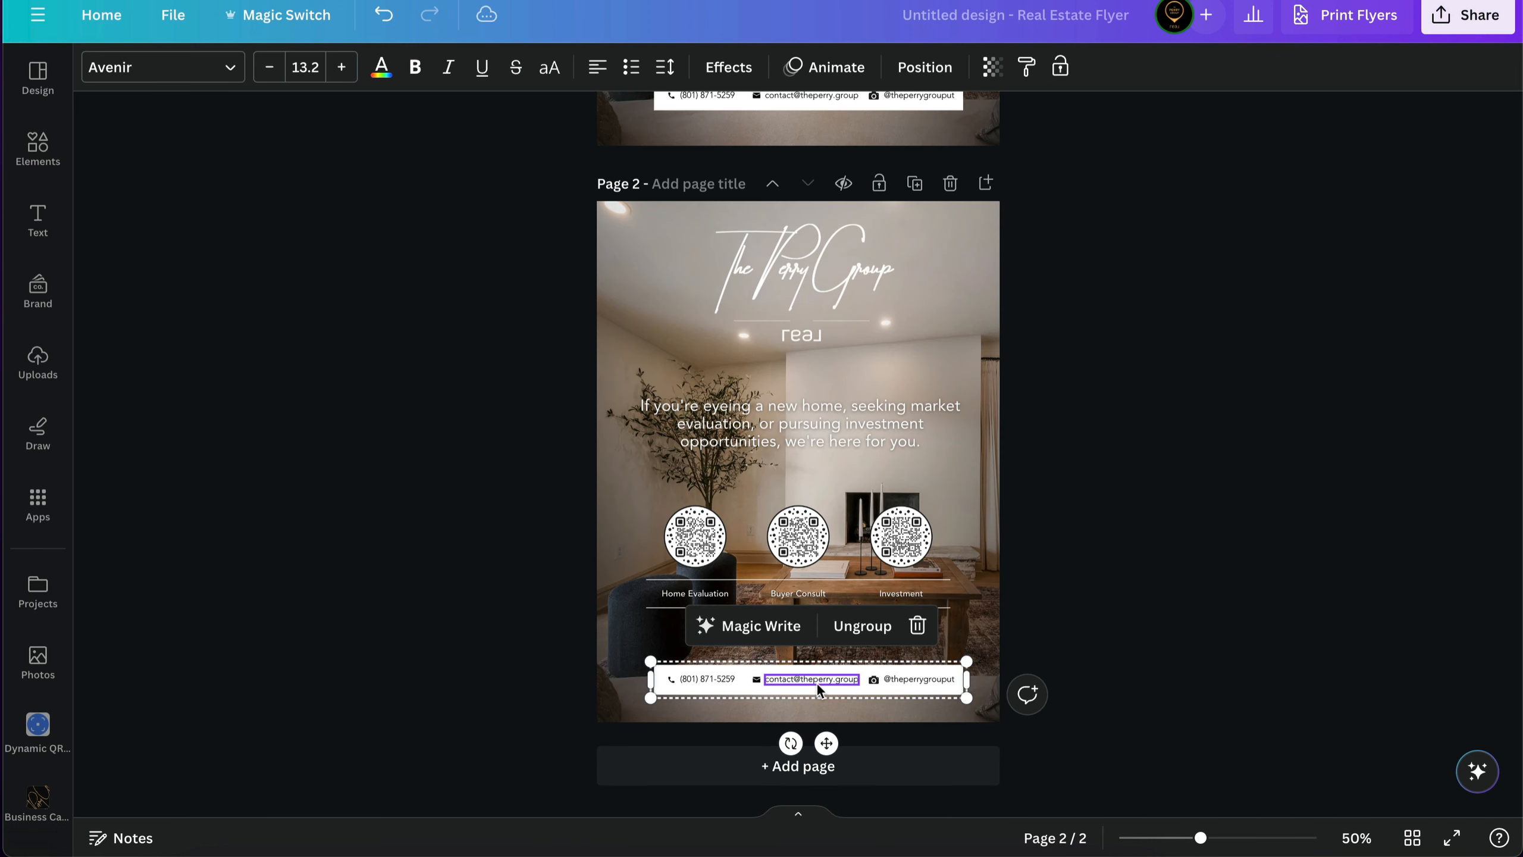
left_click(1166, 562)
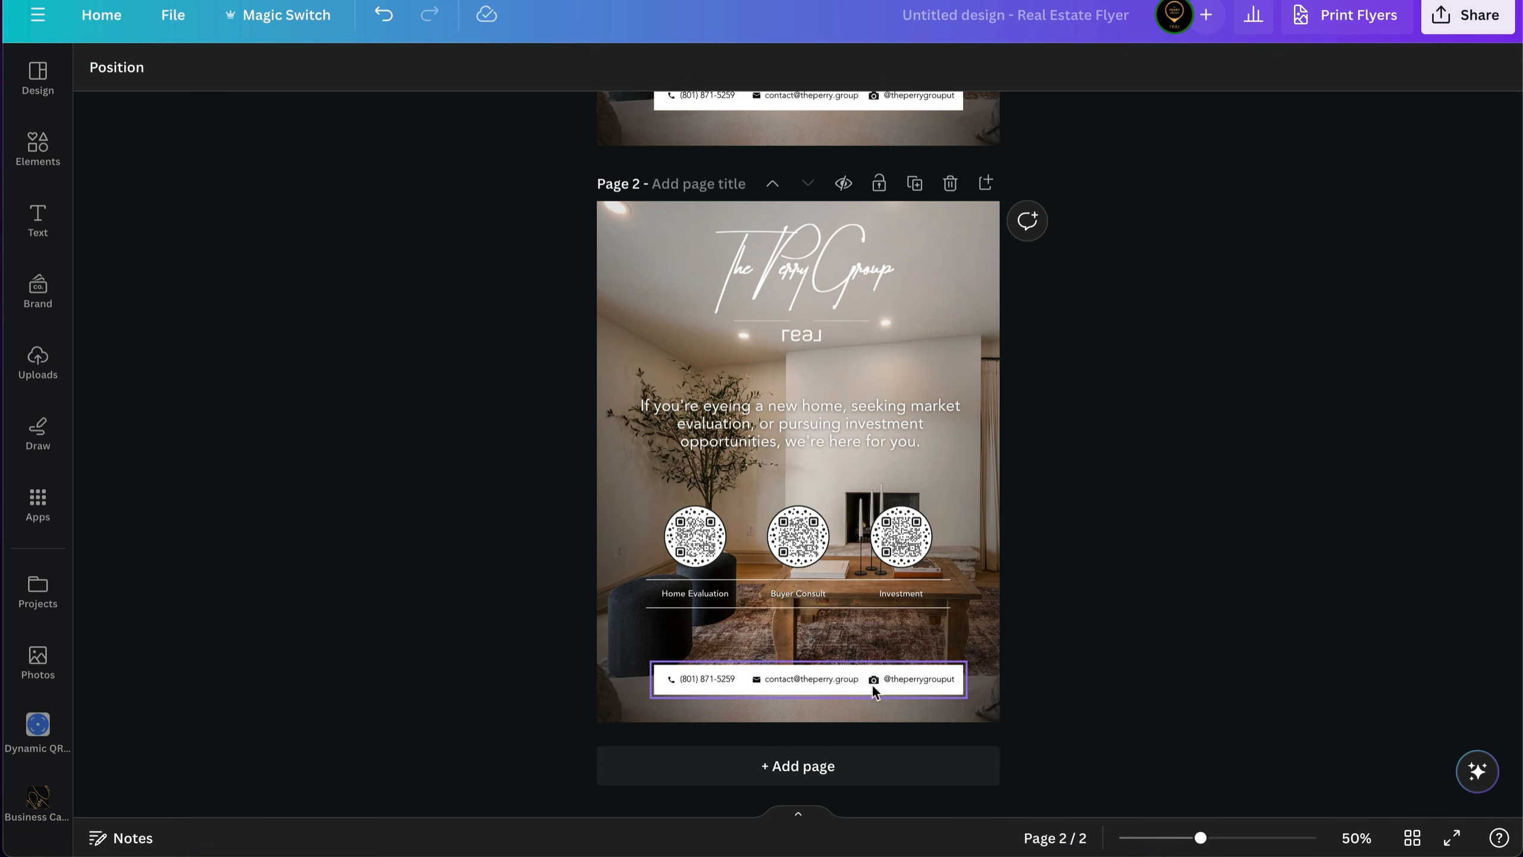
left_click(912, 695)
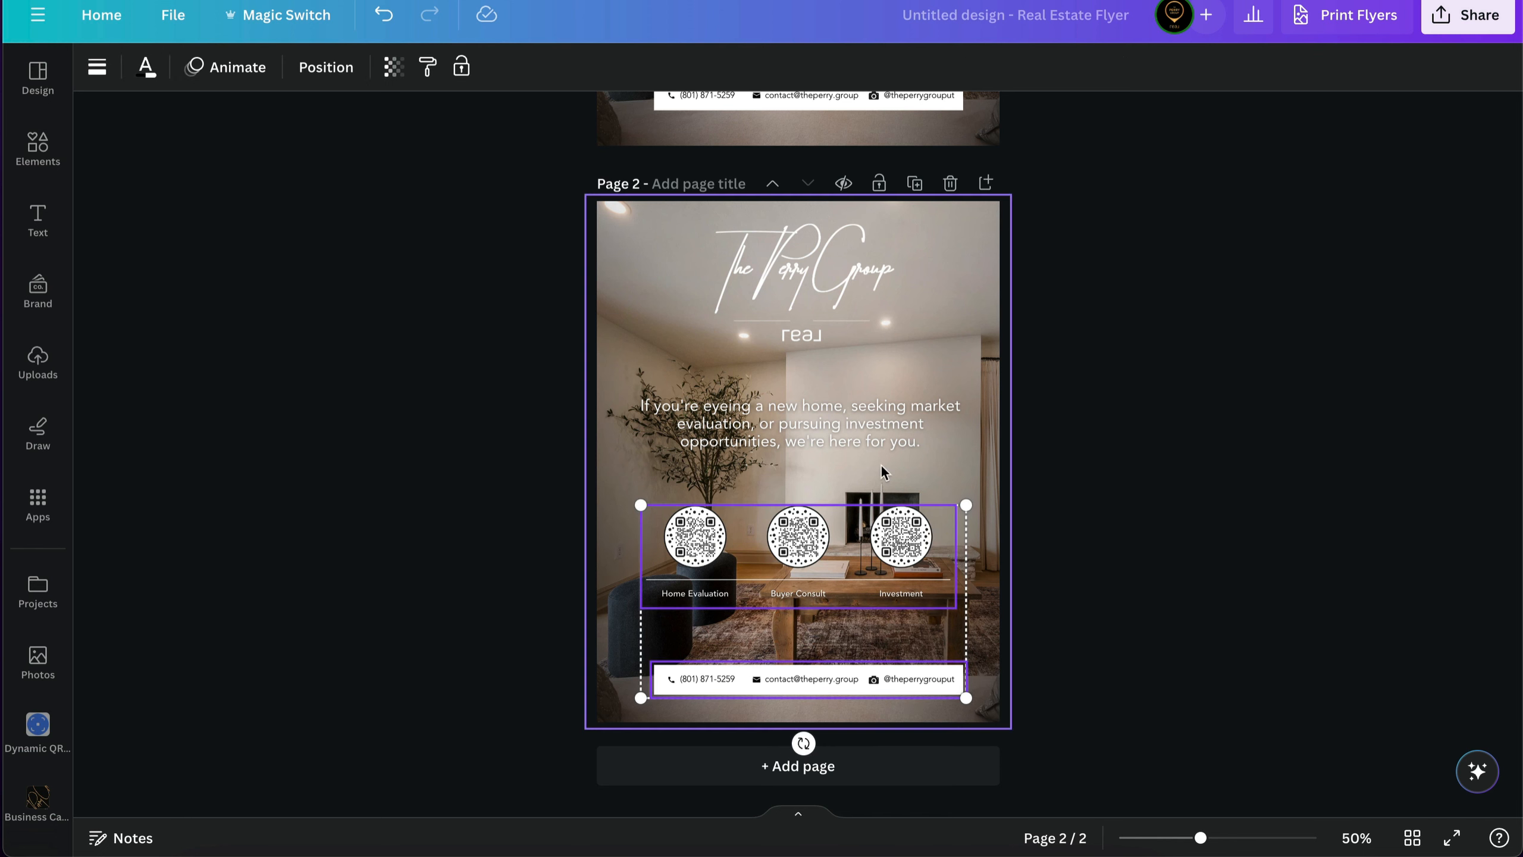
left_click(862, 413, "shift")
left_click(845, 272, "shift")
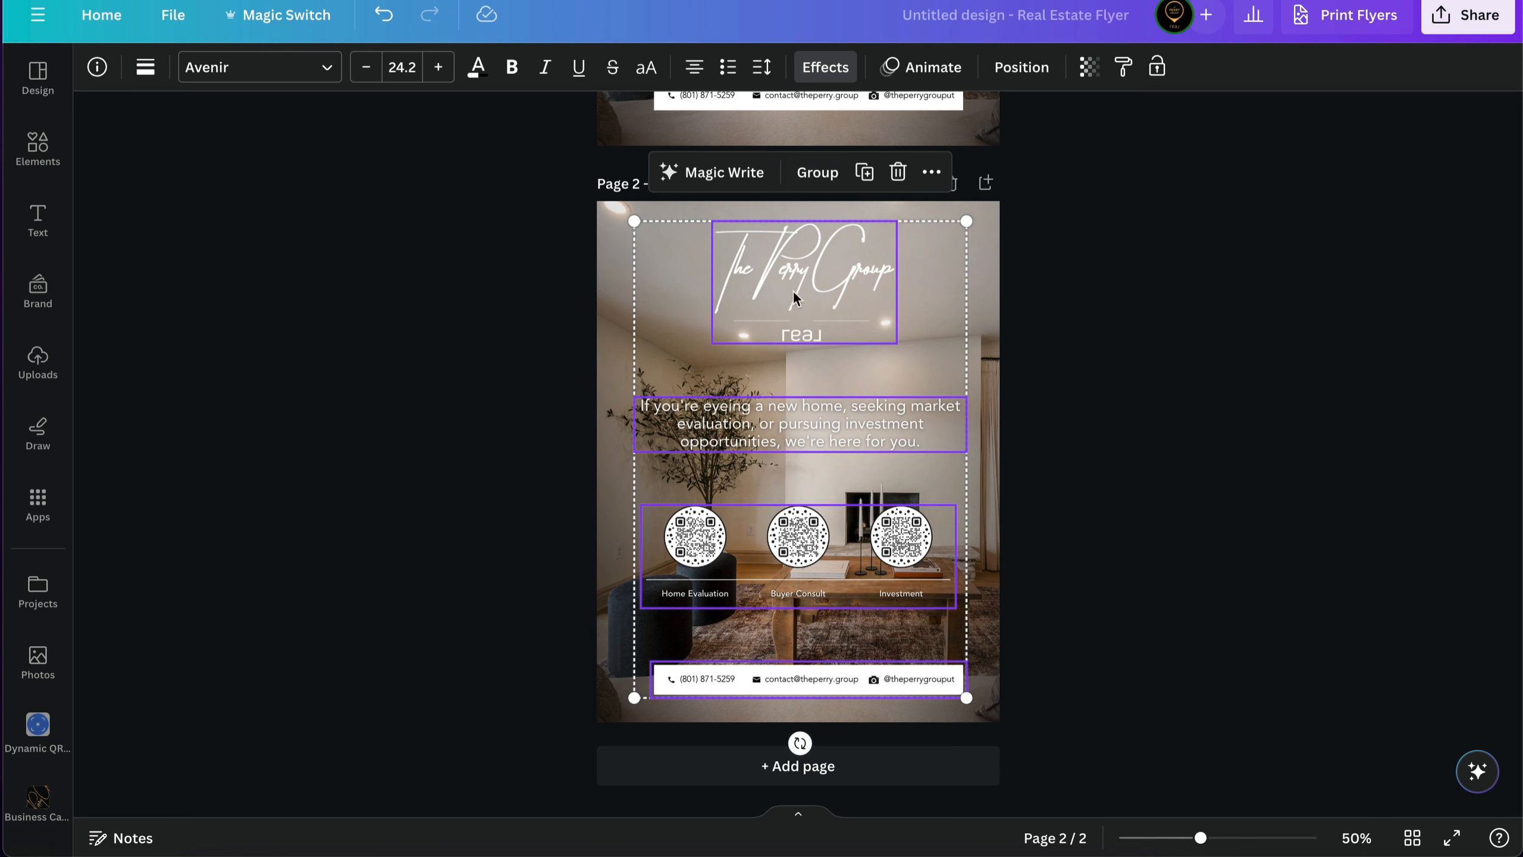
left_click(1021, 66)
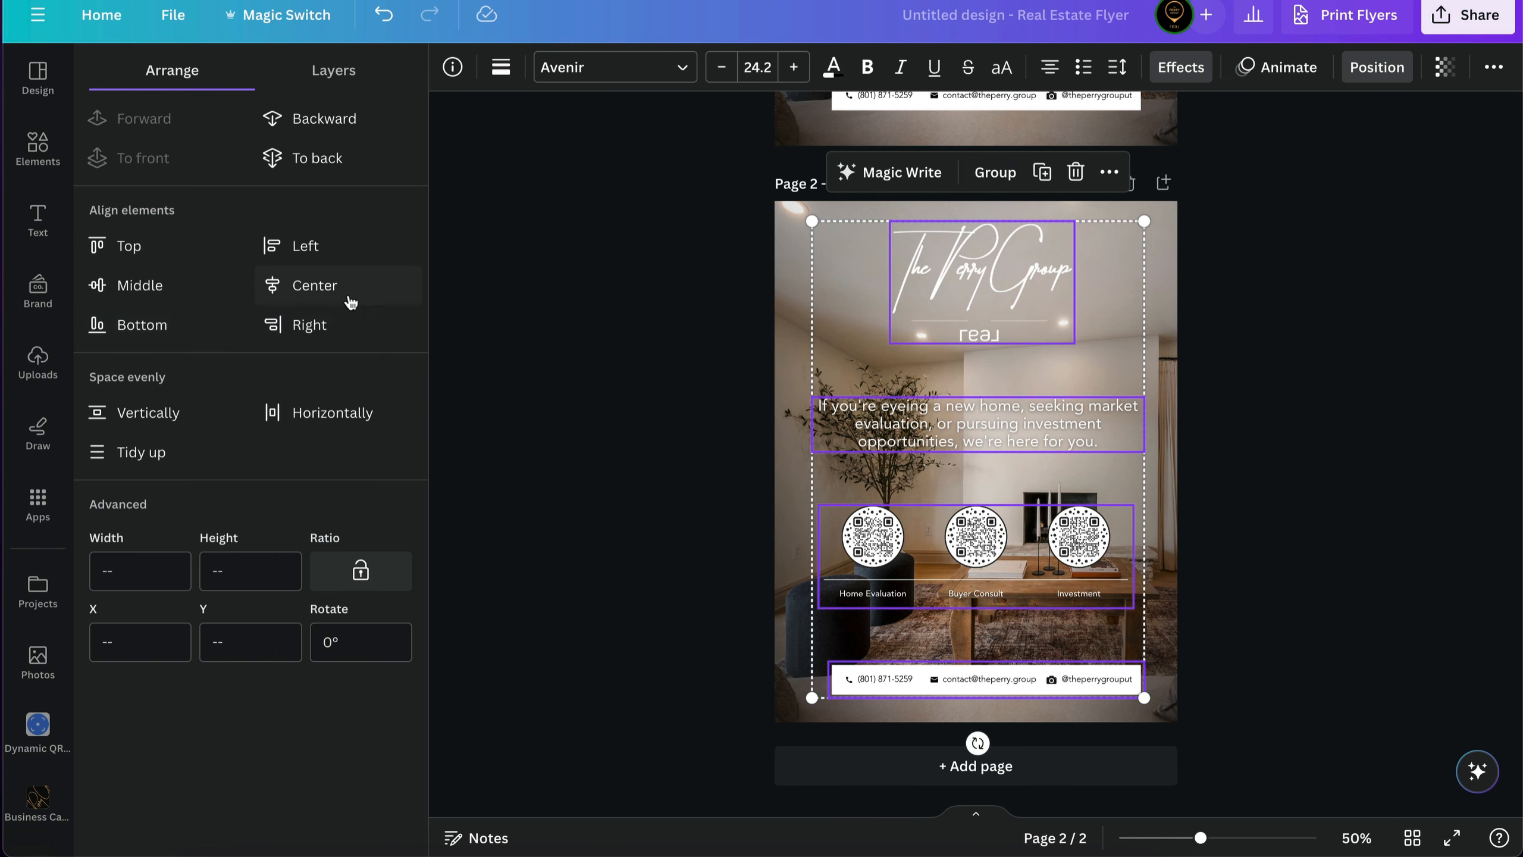
left_click(352, 294)
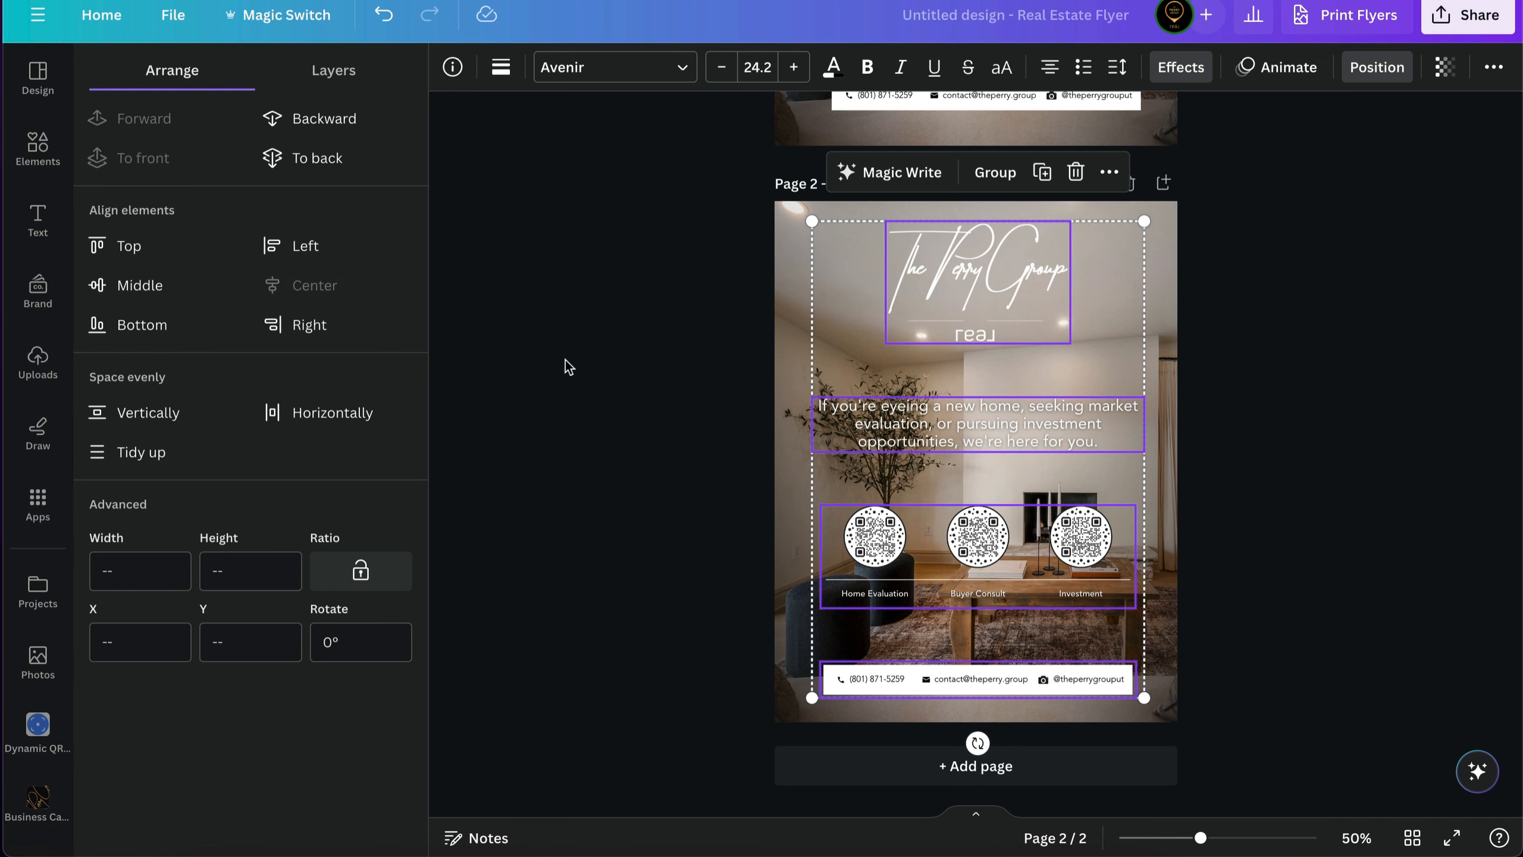
Step: Group the logo, intro text, QR codes and contact bar, and align the group to the page's center and middle
left_click(995, 172)
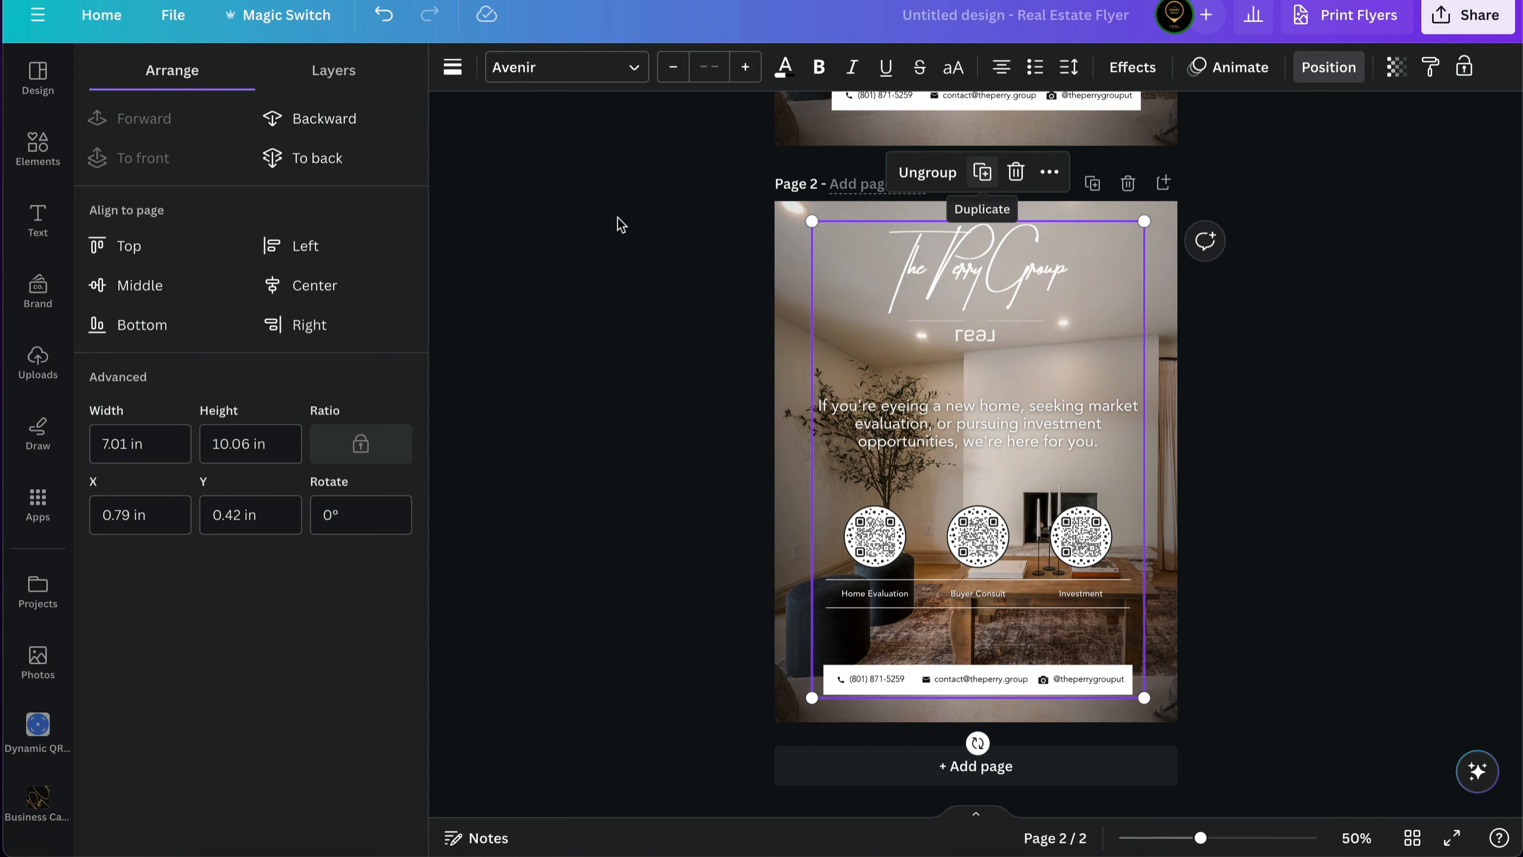
left_click(293, 298)
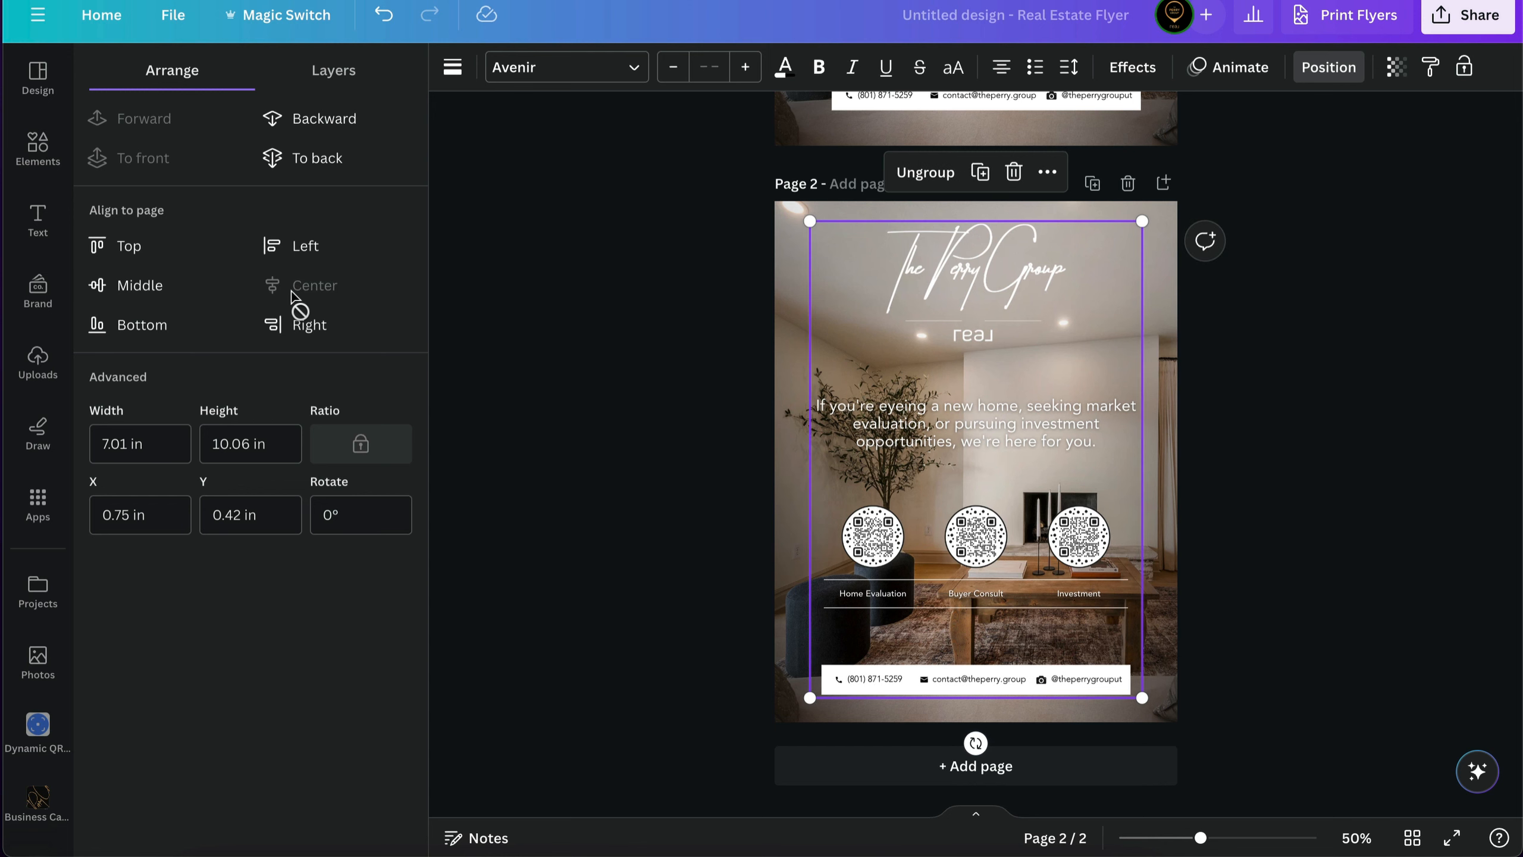
left_click(140, 293)
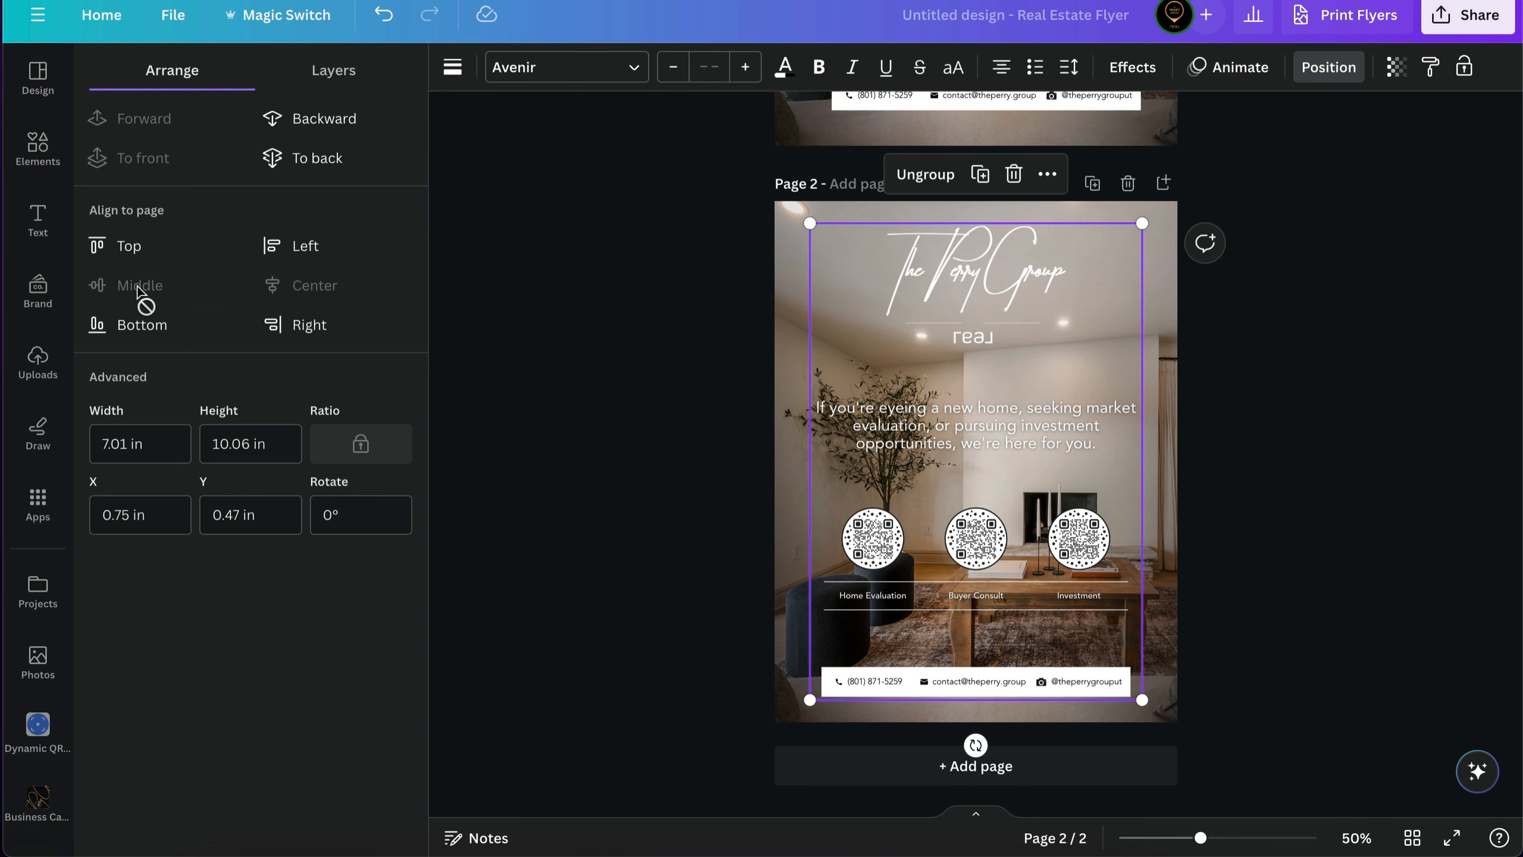
left_click(522, 447)
left_click(1123, 466)
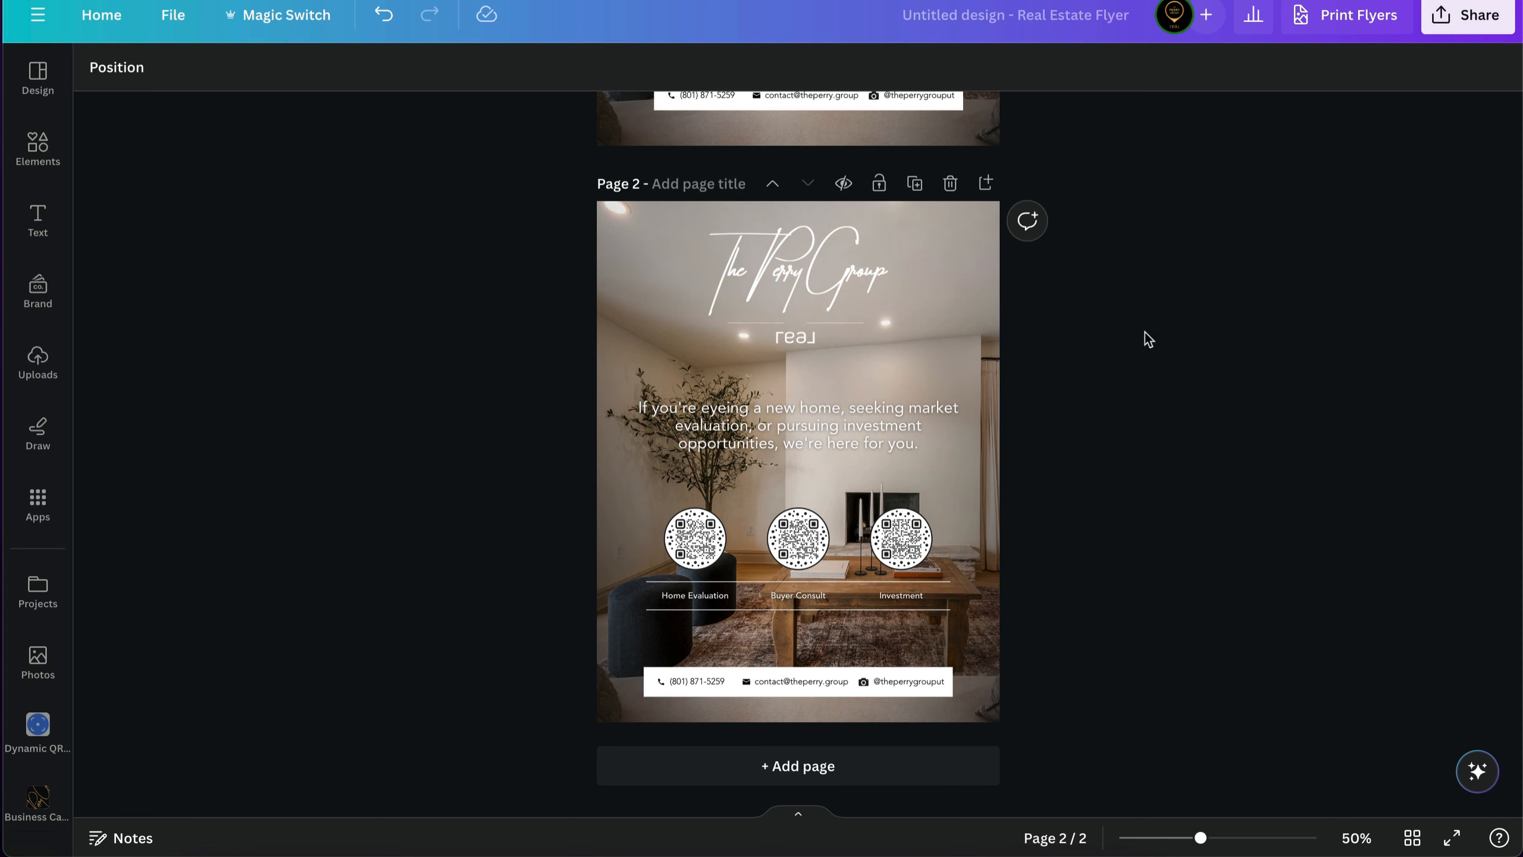
Step: Move the dark transparent overlay mostly off the left side of page 2 and open the background photo in Magic Eraser
left_click(964, 243)
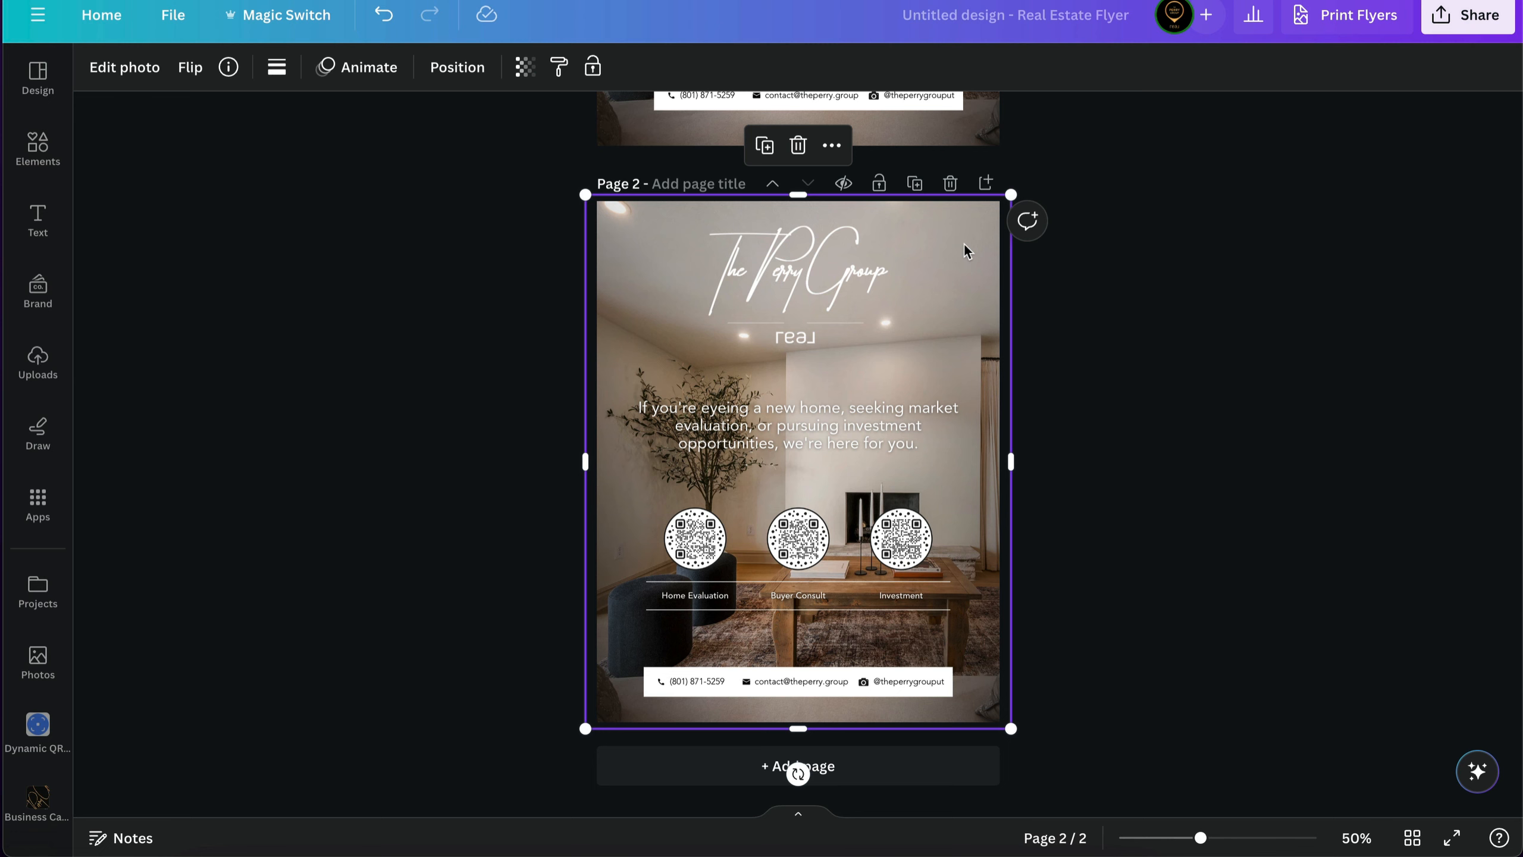
left_click_drag(964, 242, 575, 312)
left_click(966, 233)
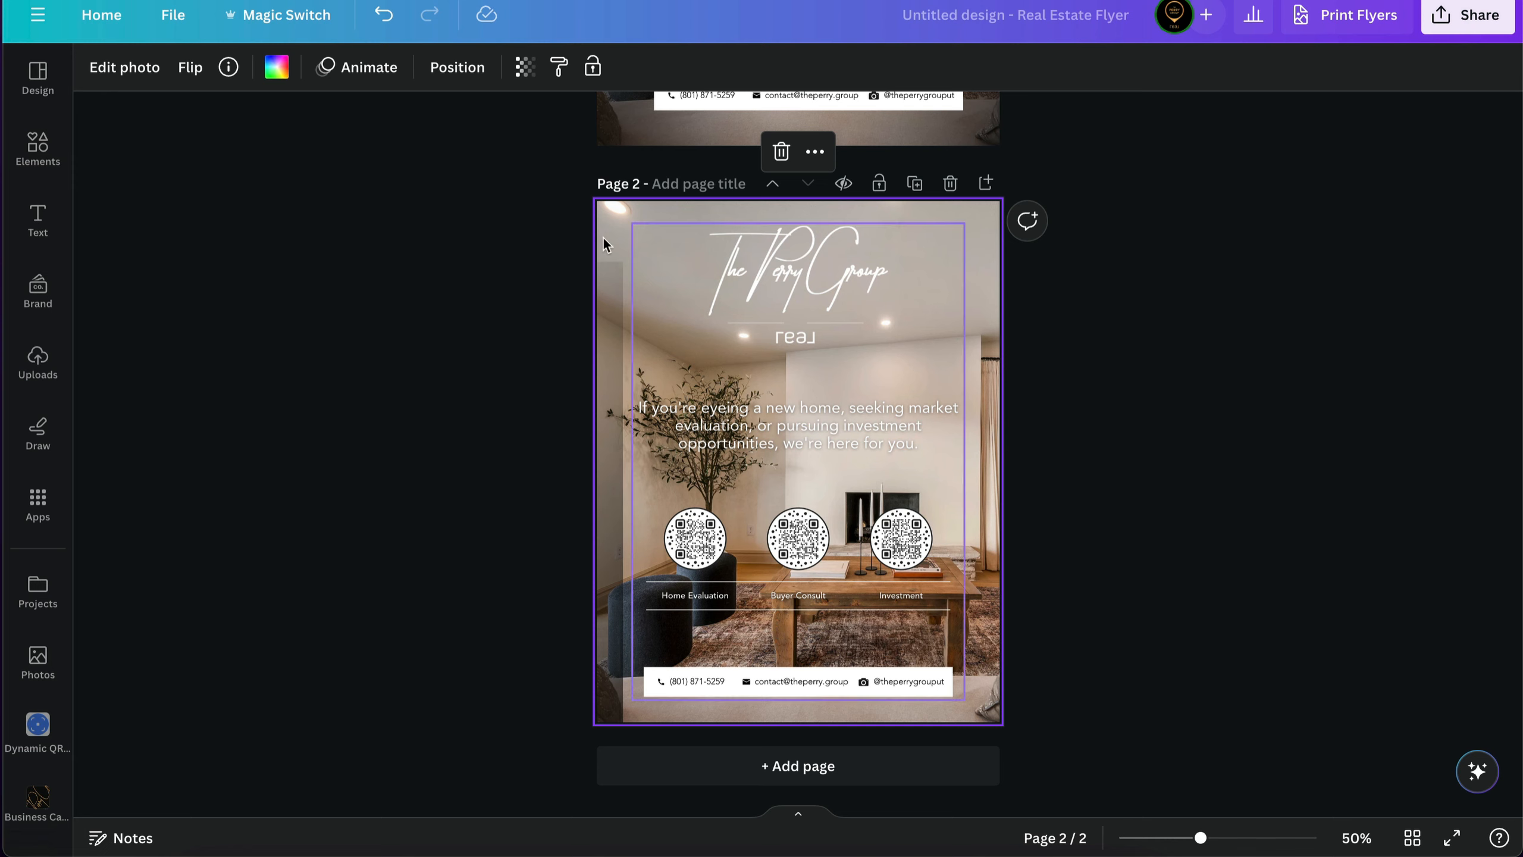
left_click(125, 67)
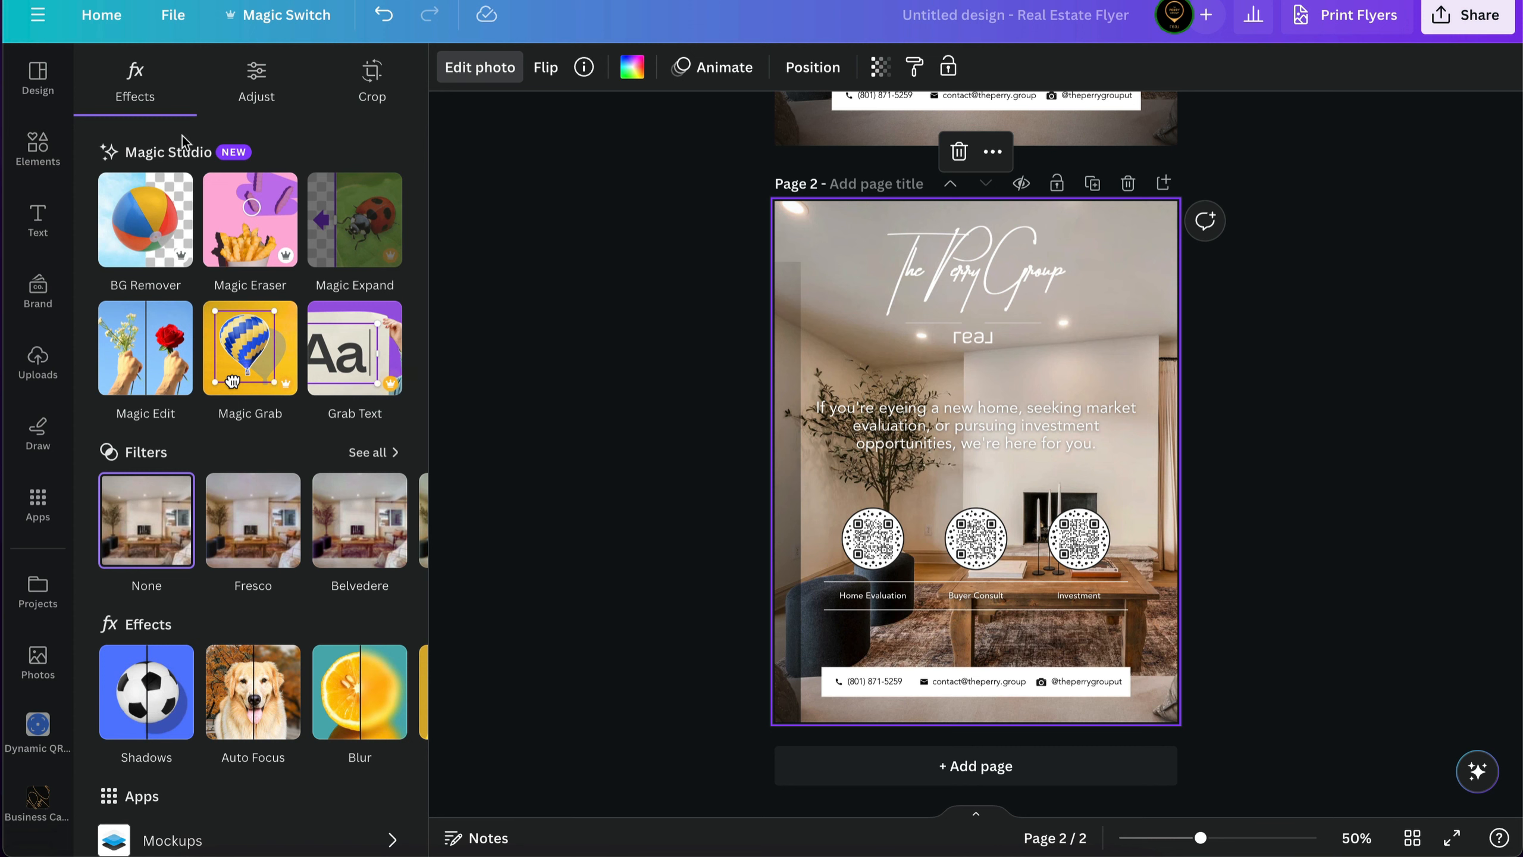
left_click(250, 223)
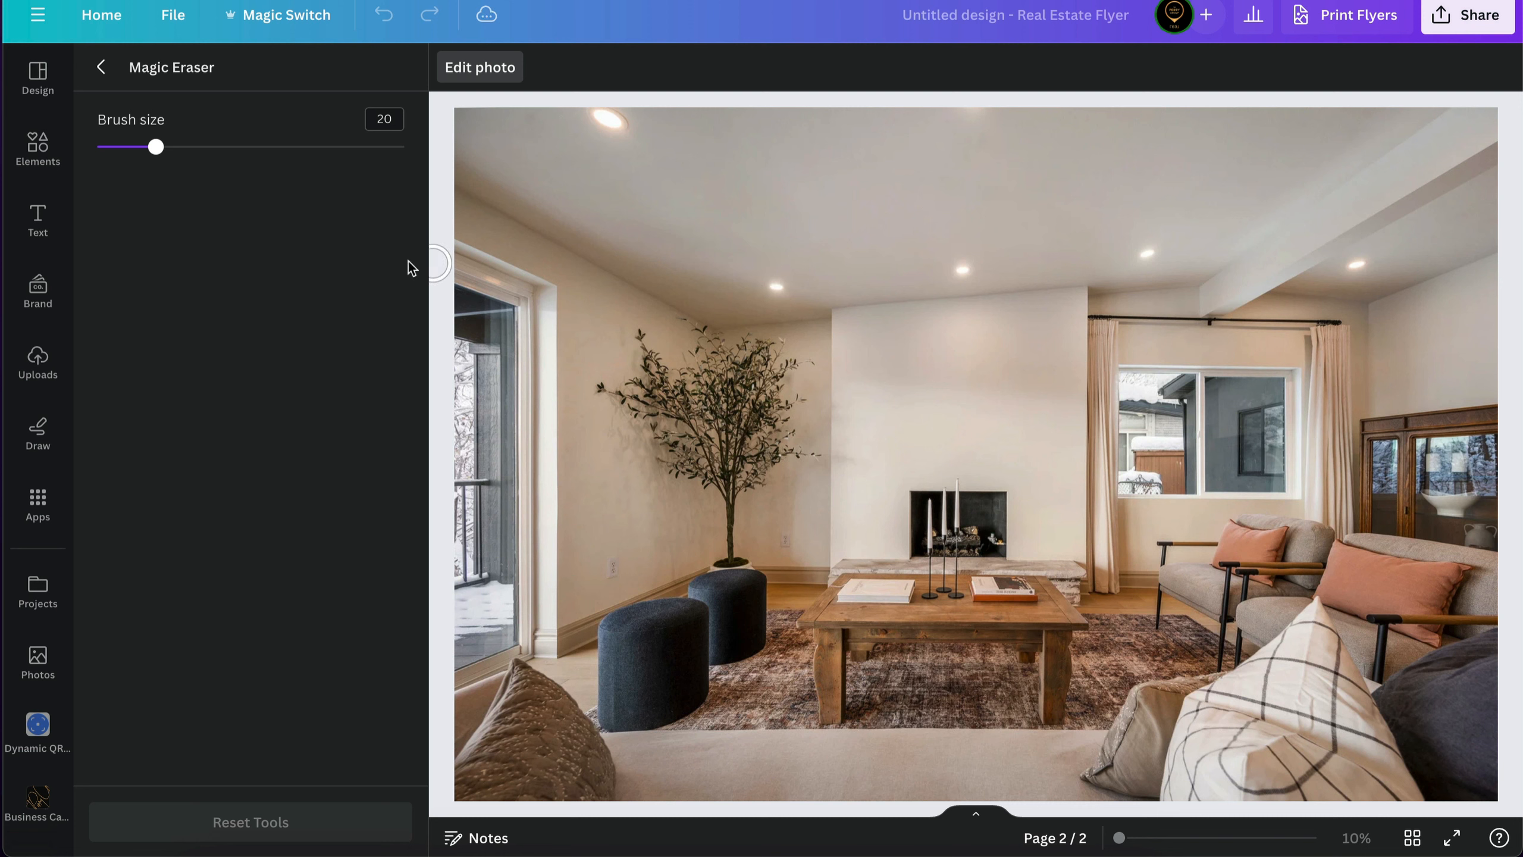
Step: Try to erase the ceiling light above the plant with a brush size of 44, and reset the Magic Eraser edits
left_click(183, 146)
left_click_drag(205, 154, 206, 151)
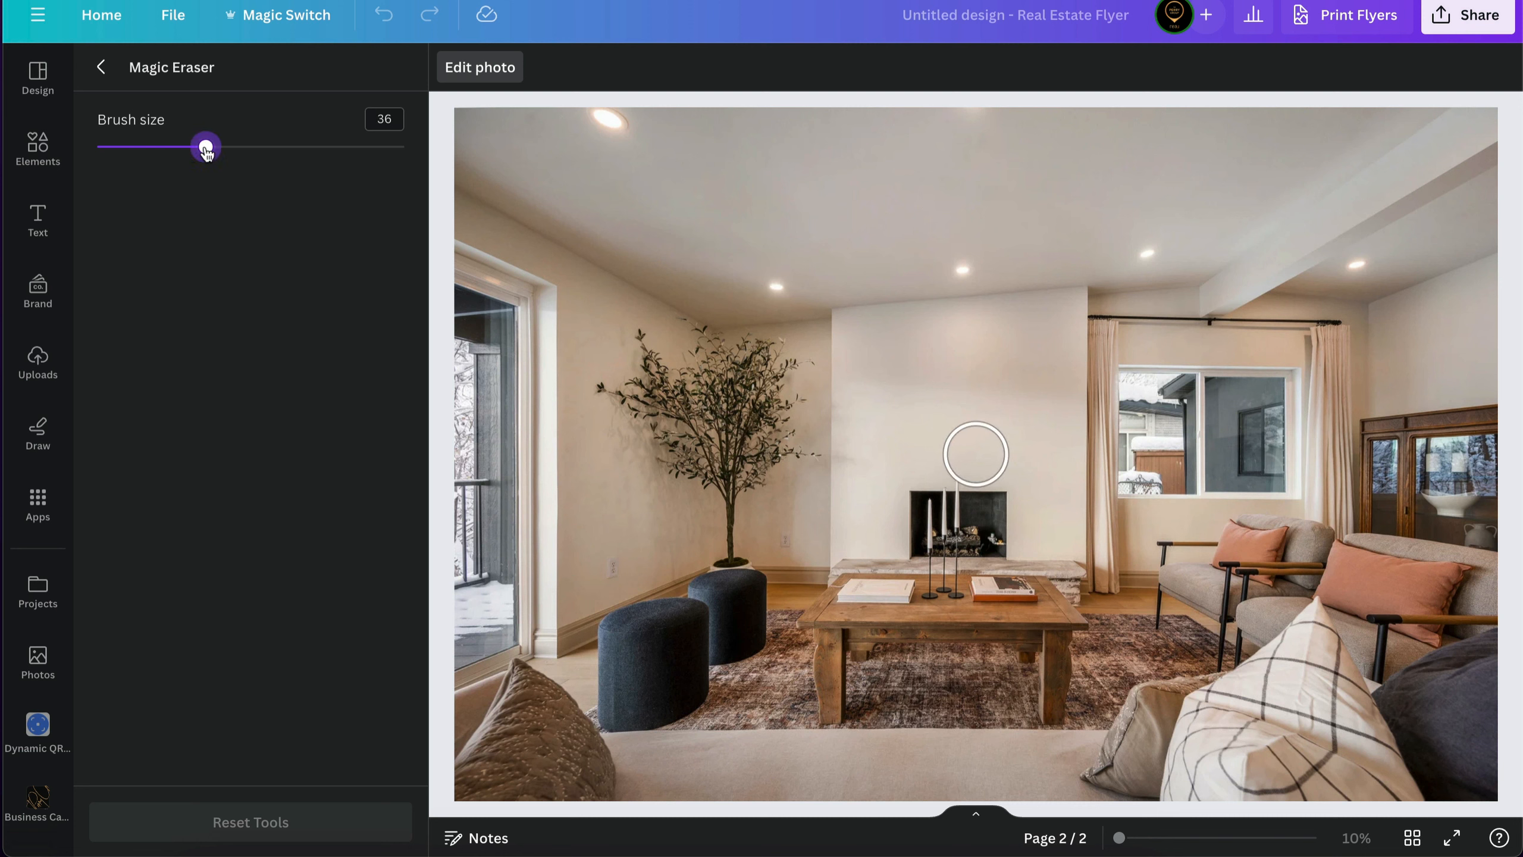
left_click(229, 149)
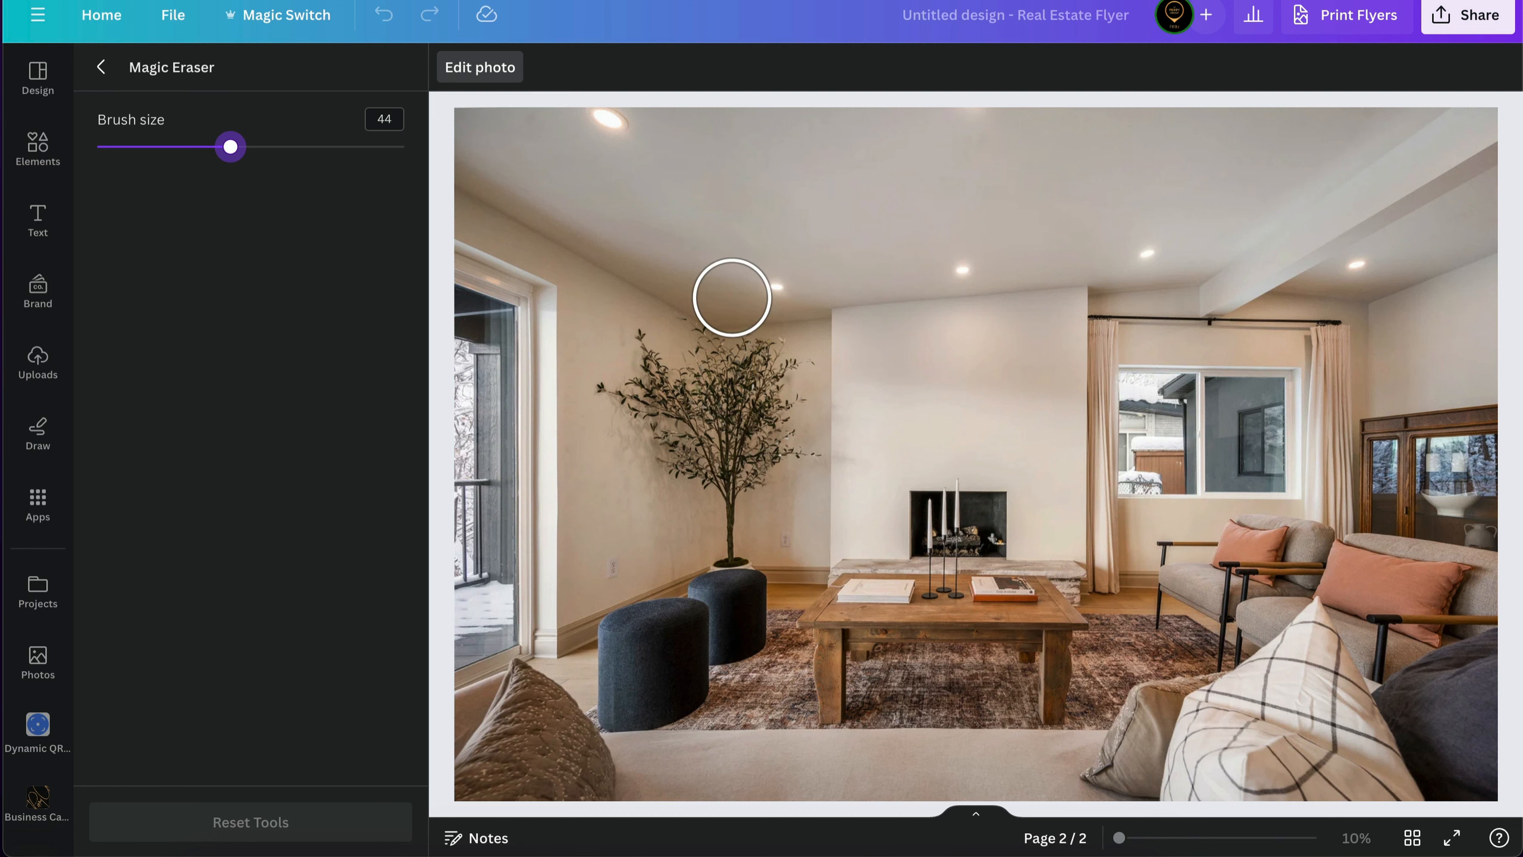
left_click(775, 268)
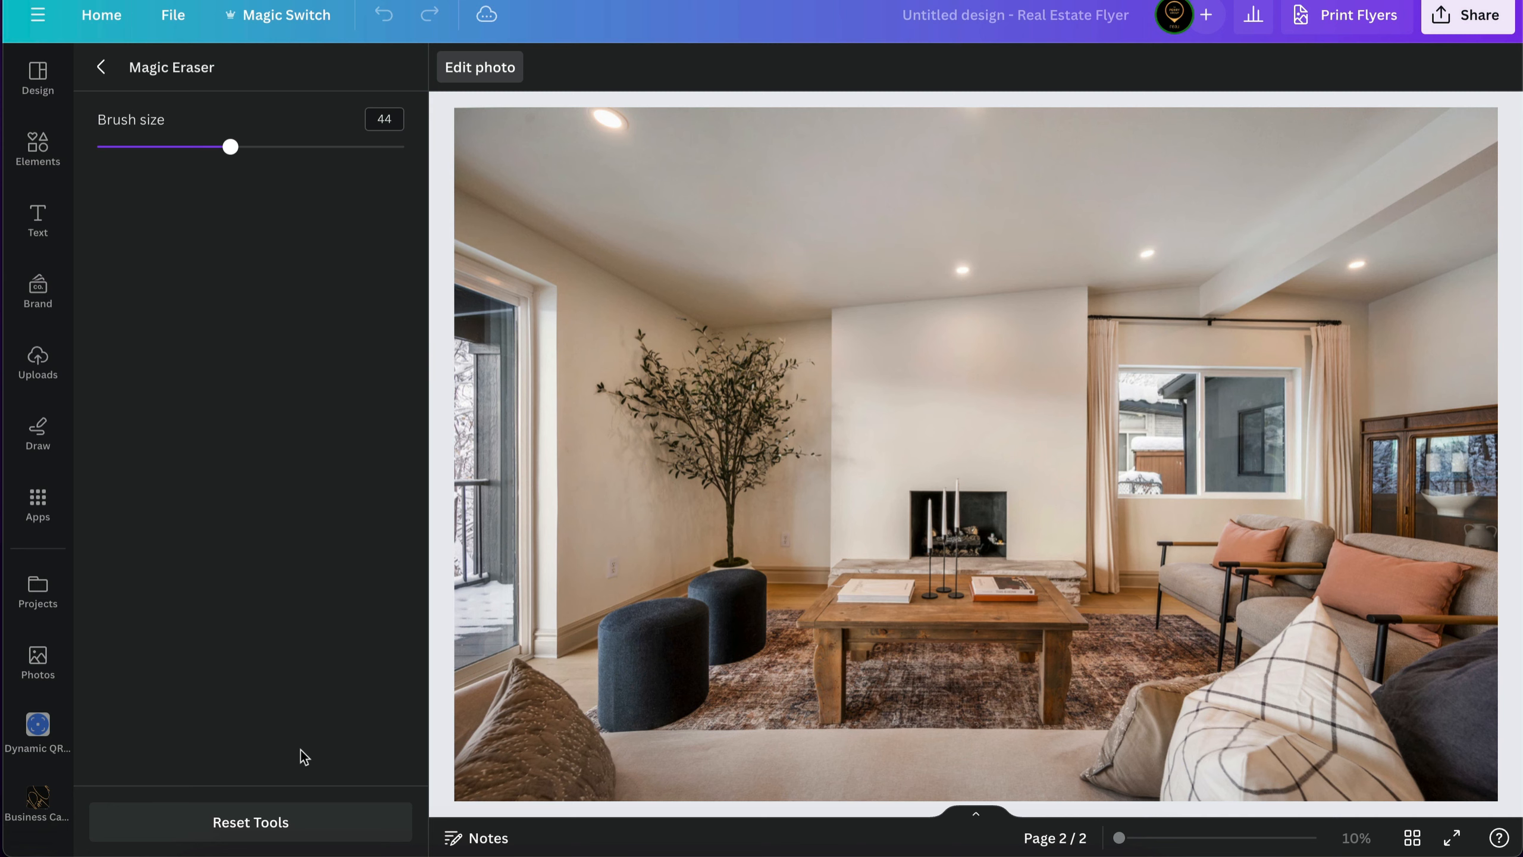
left_click(230, 824)
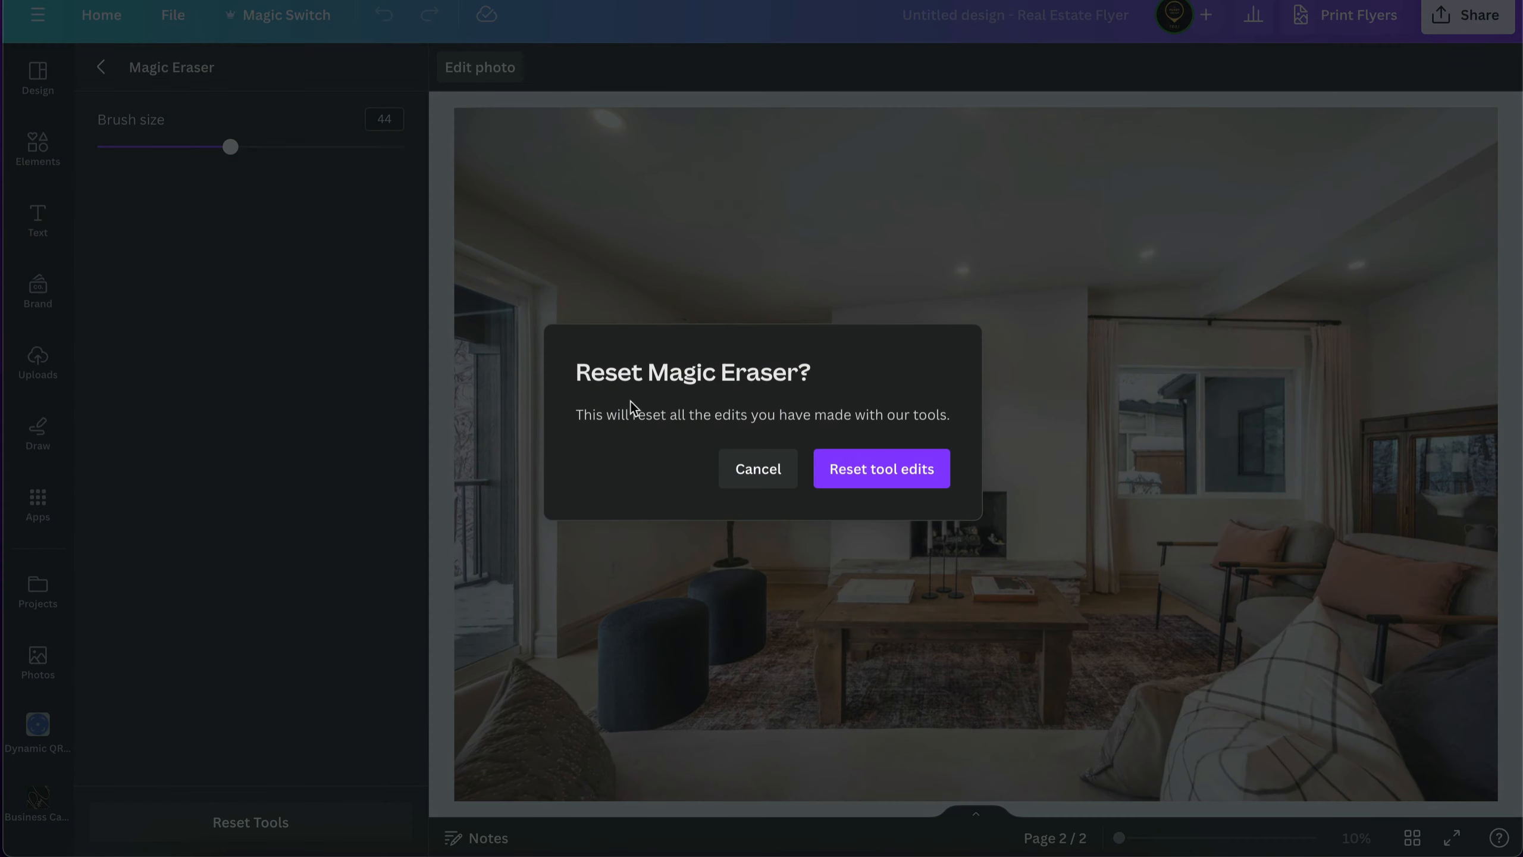
left_click(878, 471)
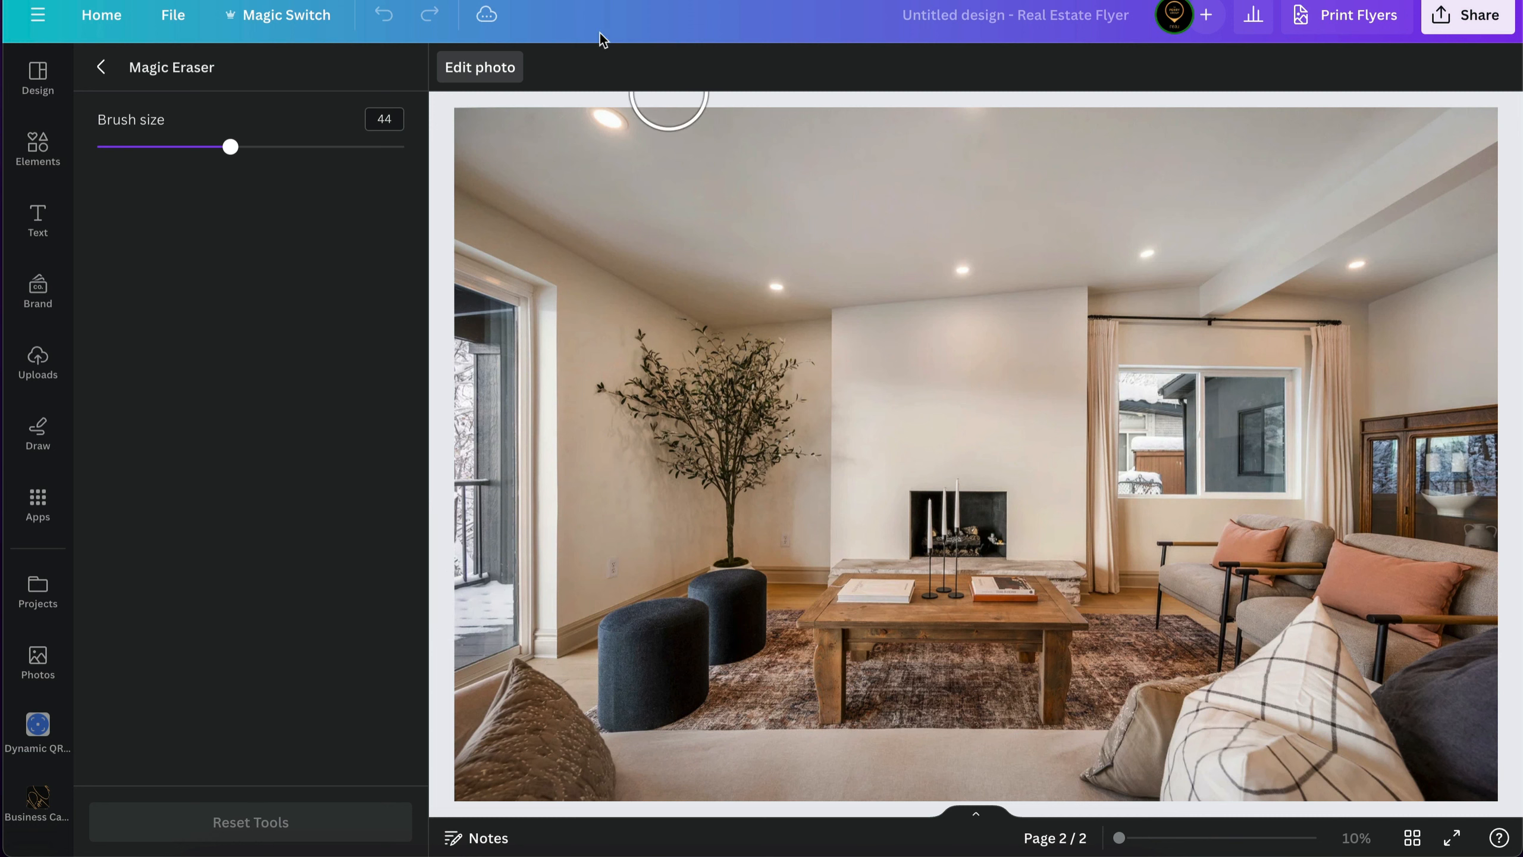
Step: Set the Magic Eraser brush size to 32 and erase the ceiling light above the plant along with its leftover glow
left_click(193, 147)
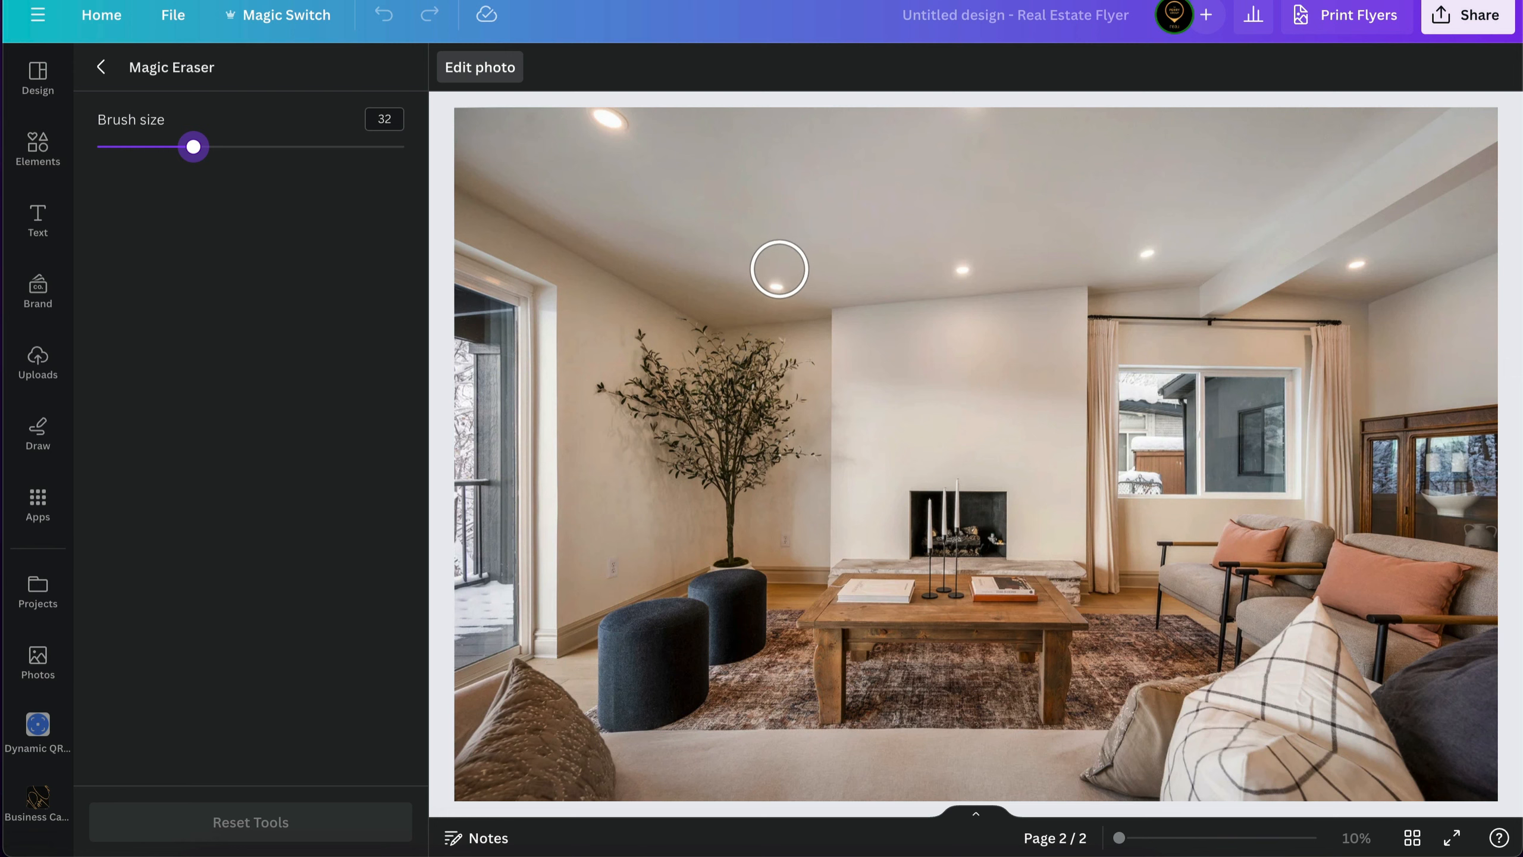
left_click(780, 269)
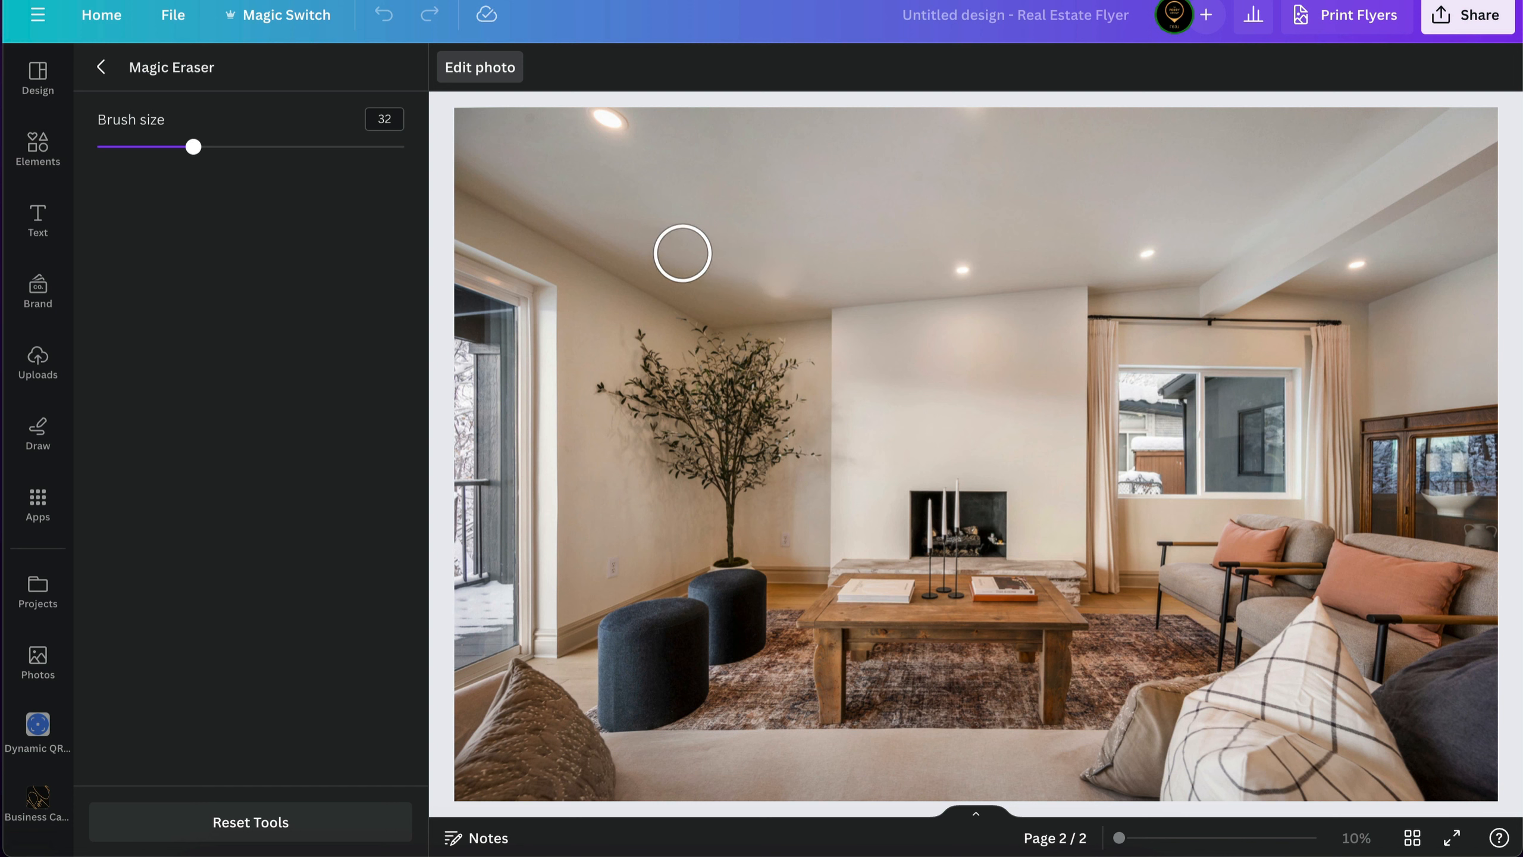
left_click_drag(673, 254, 801, 288)
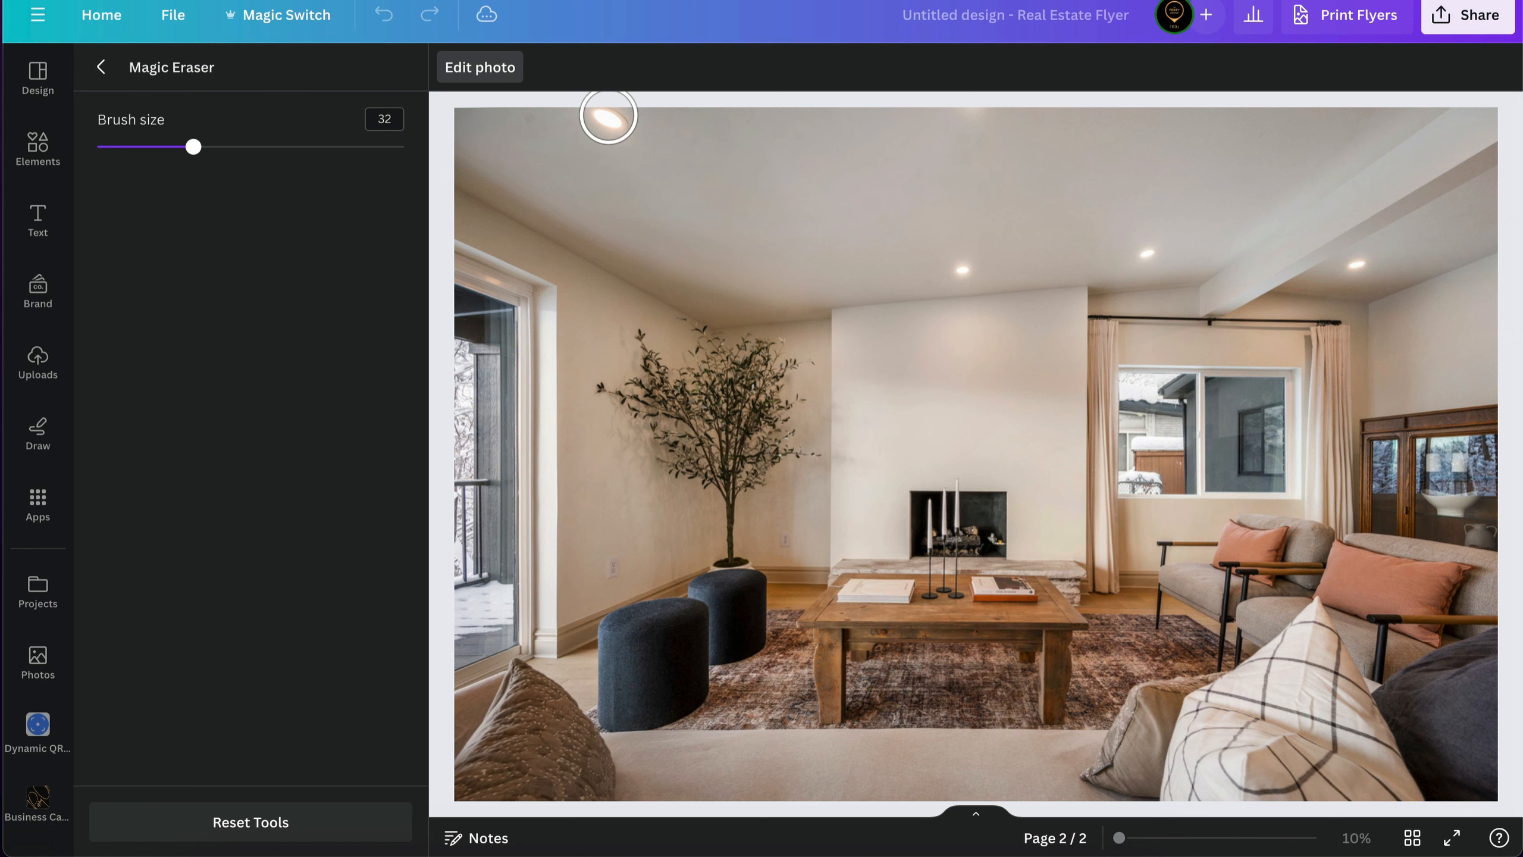
Step: Erase the large ceiling light near the photo's upper-left corner and the one above the fireplace, and return to the flyer
left_click(607, 121)
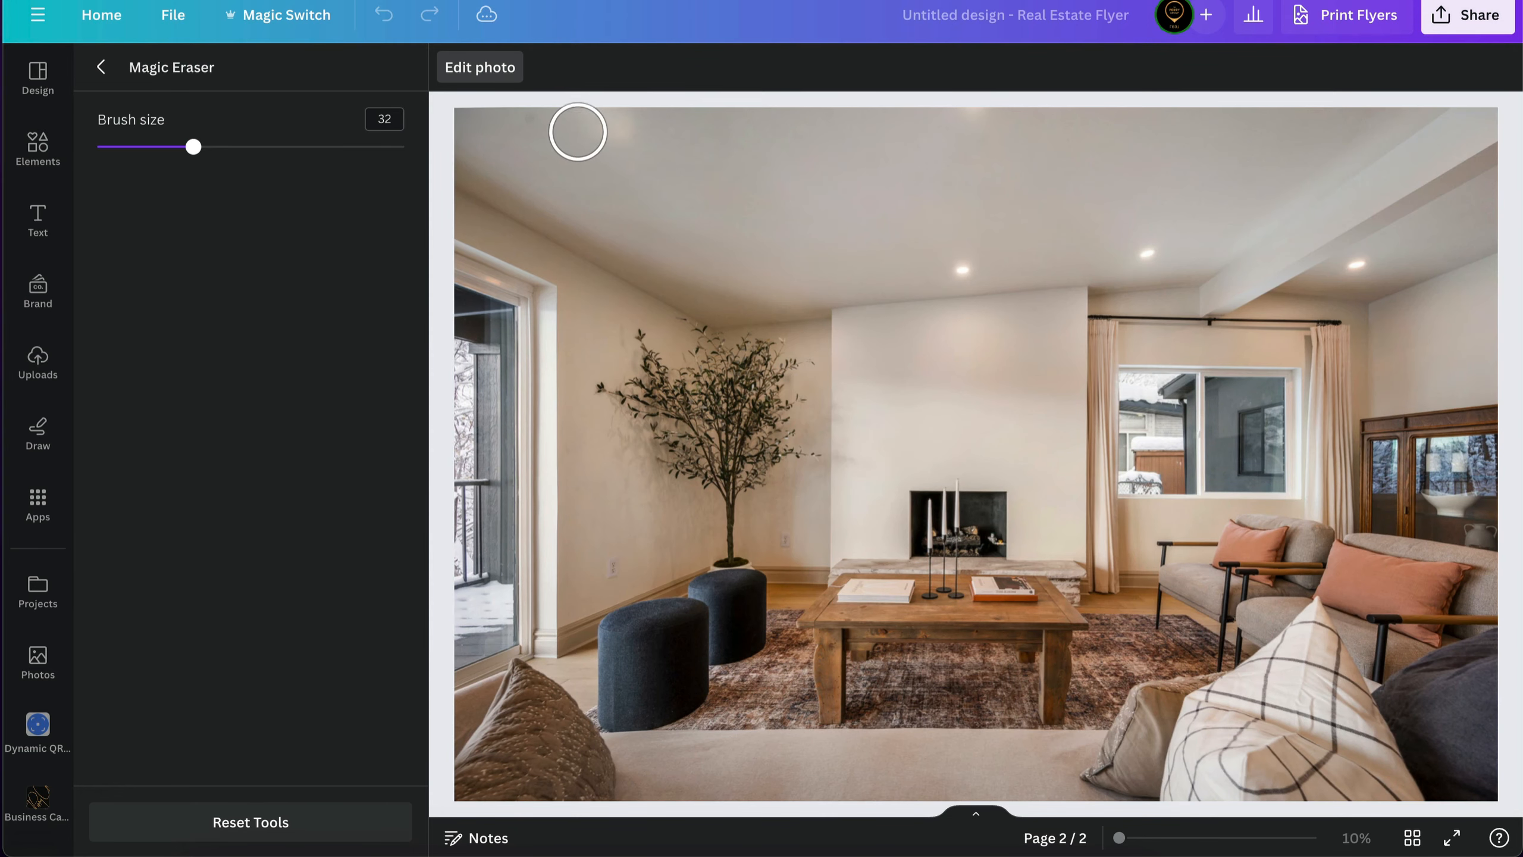
mouse_move(578, 129)
left_mouse_down()
mouse_move(639, 128)
mouse_move(560, 123)
left_mouse_up()
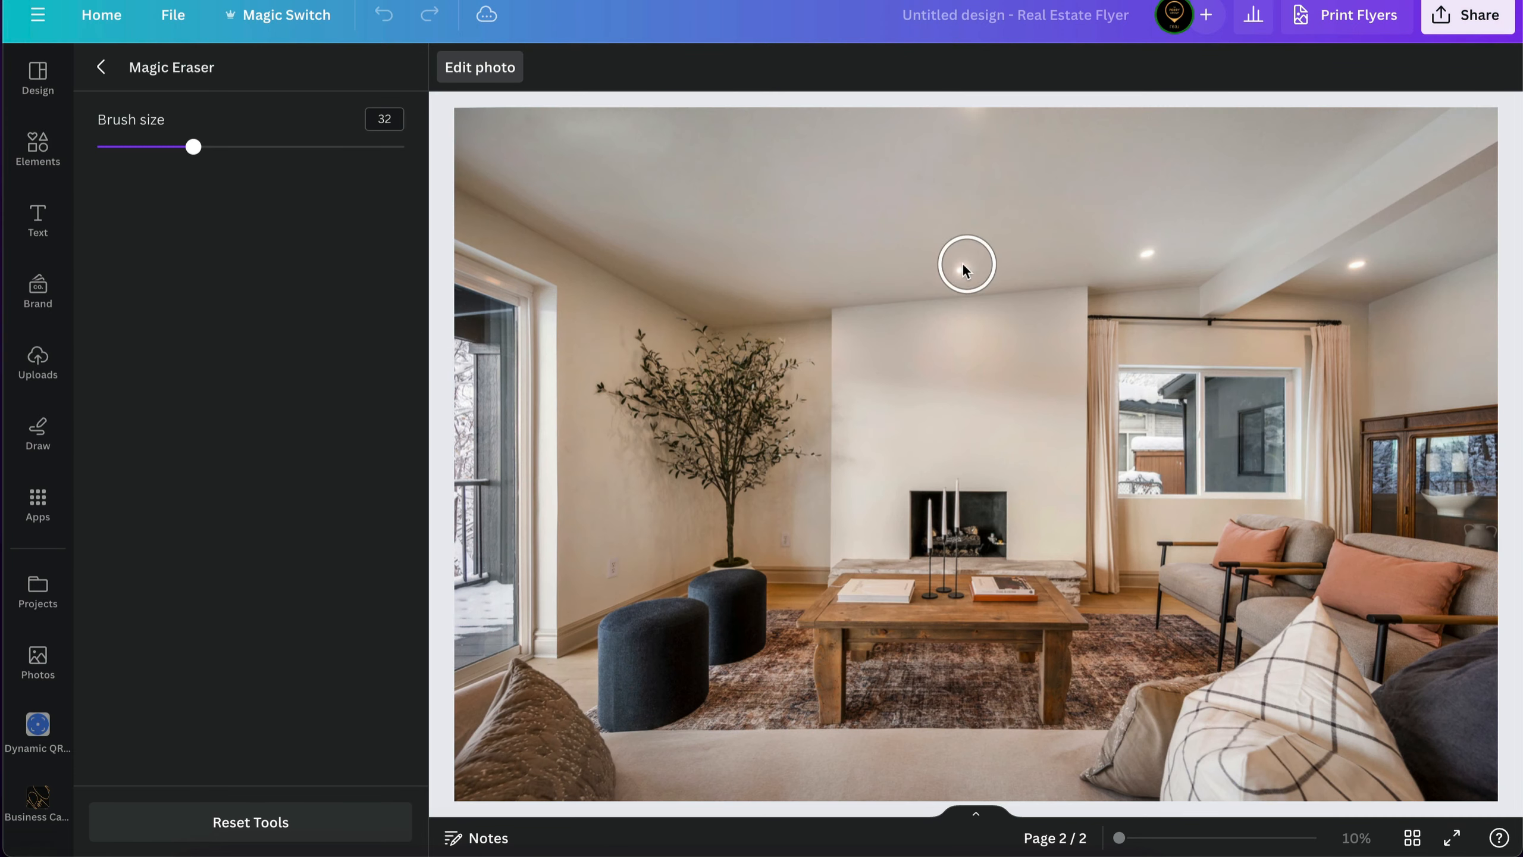
left_click(953, 261)
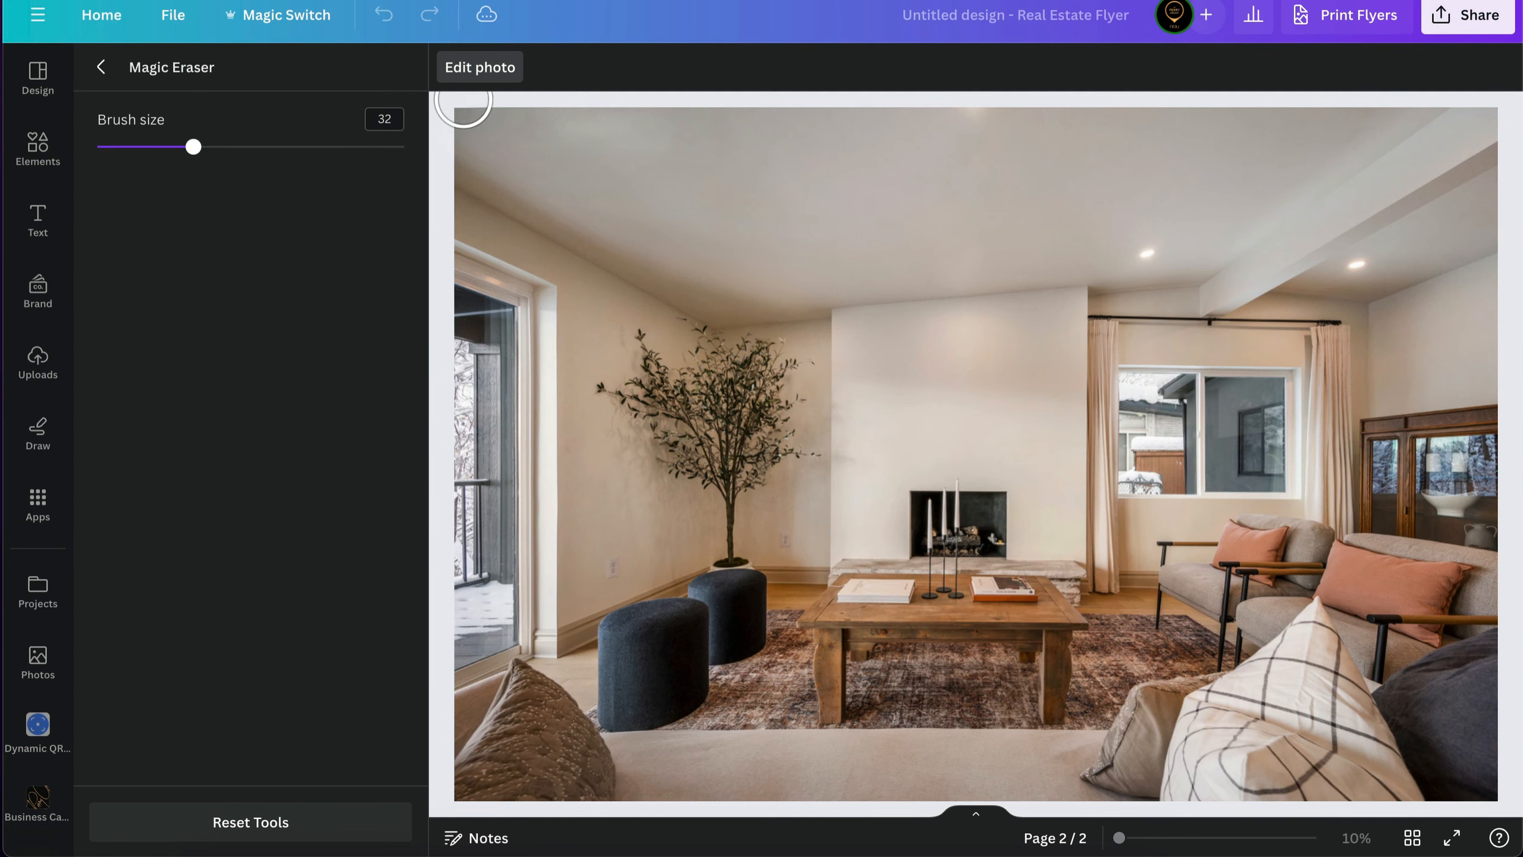
left_click(482, 66)
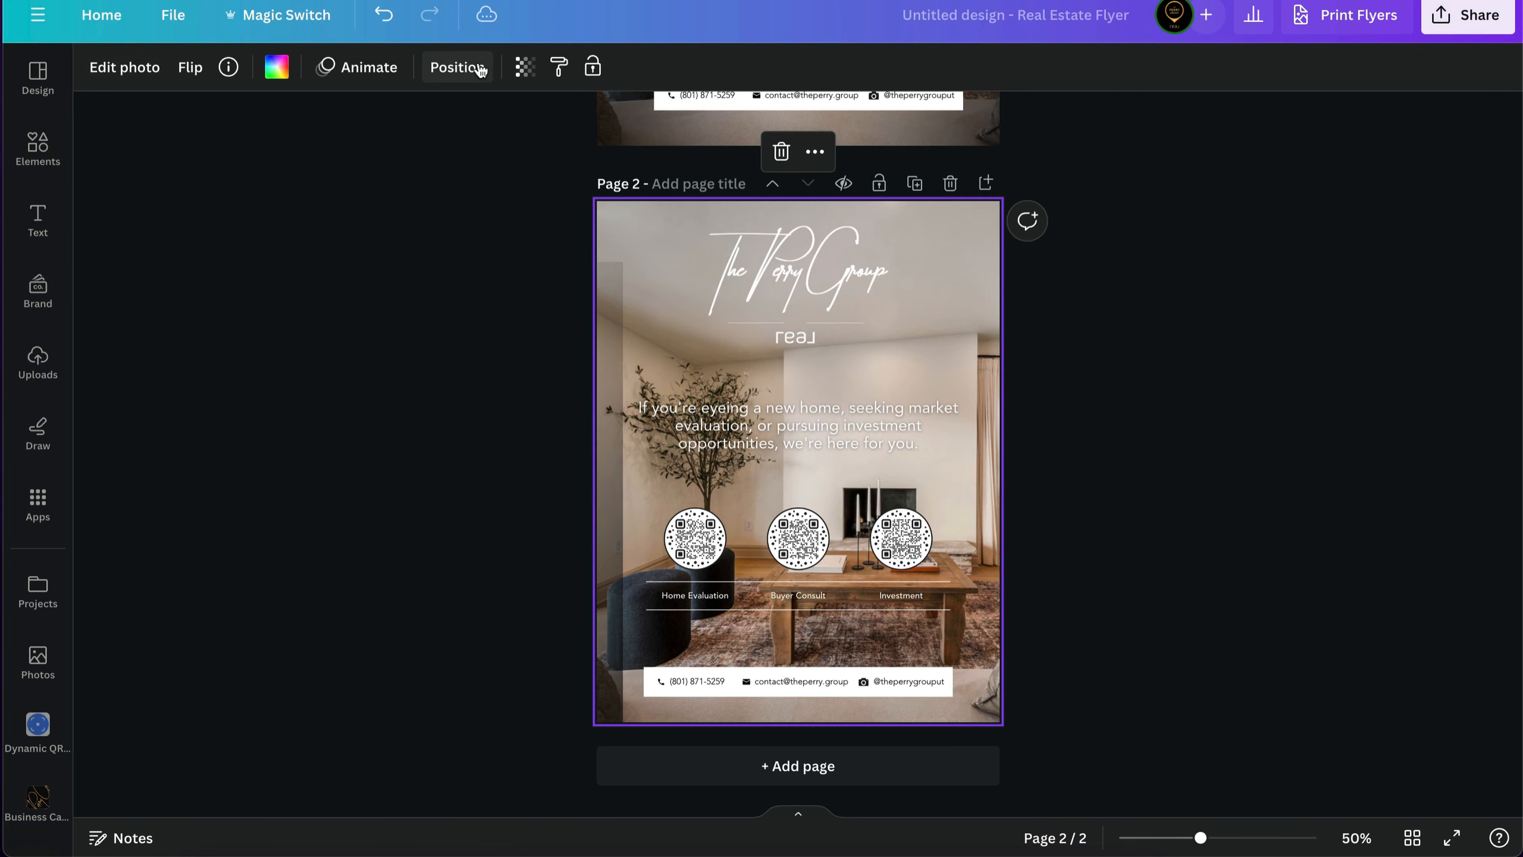
Step: Align the dark transparent overlay to the middle and center of page 2 so it covers the background photo again
left_click(1173, 352)
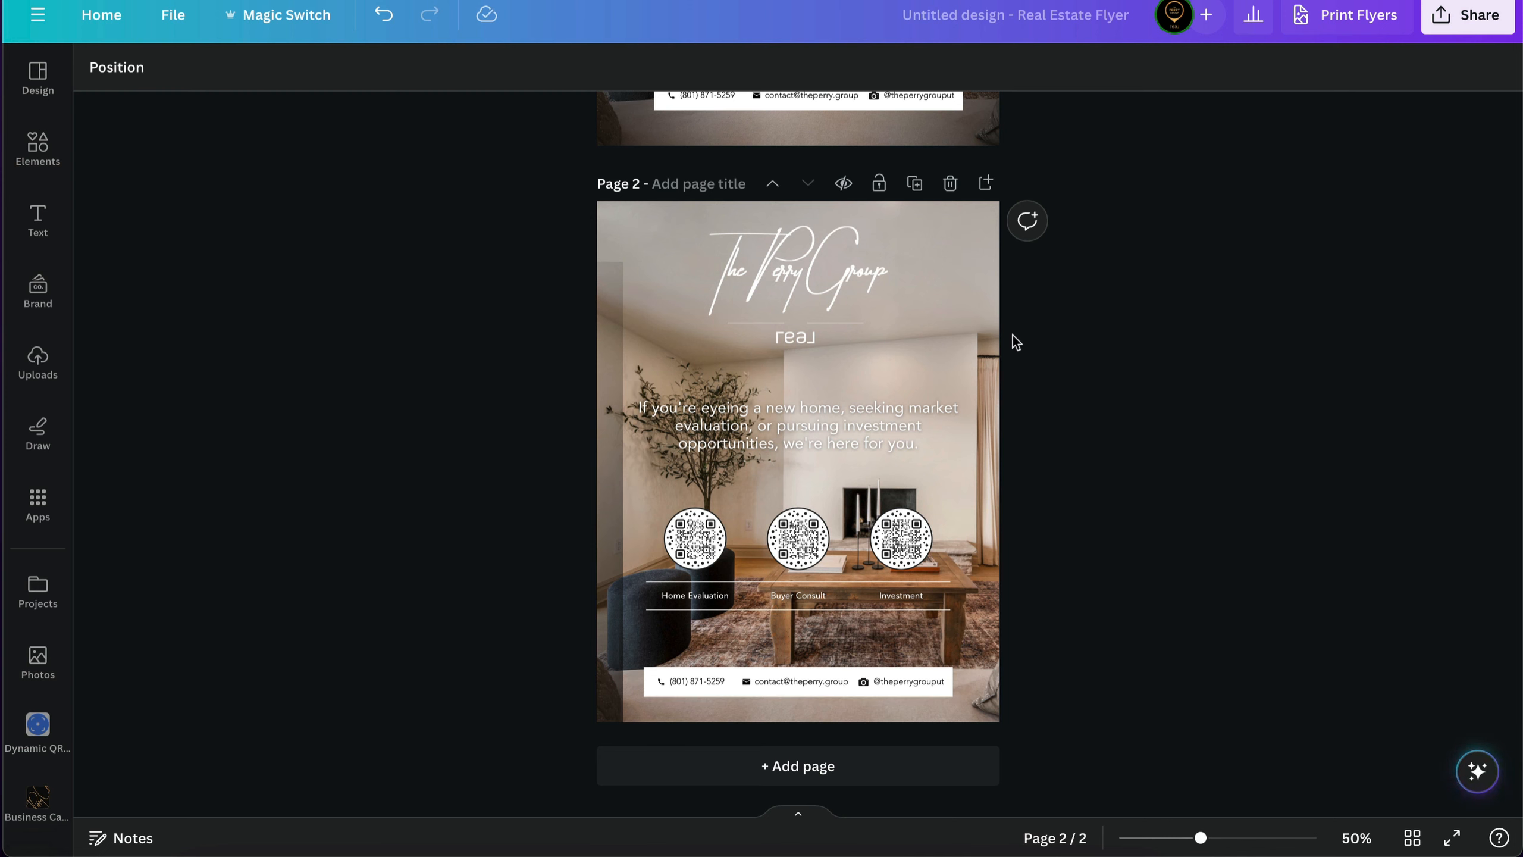
left_click(621, 312)
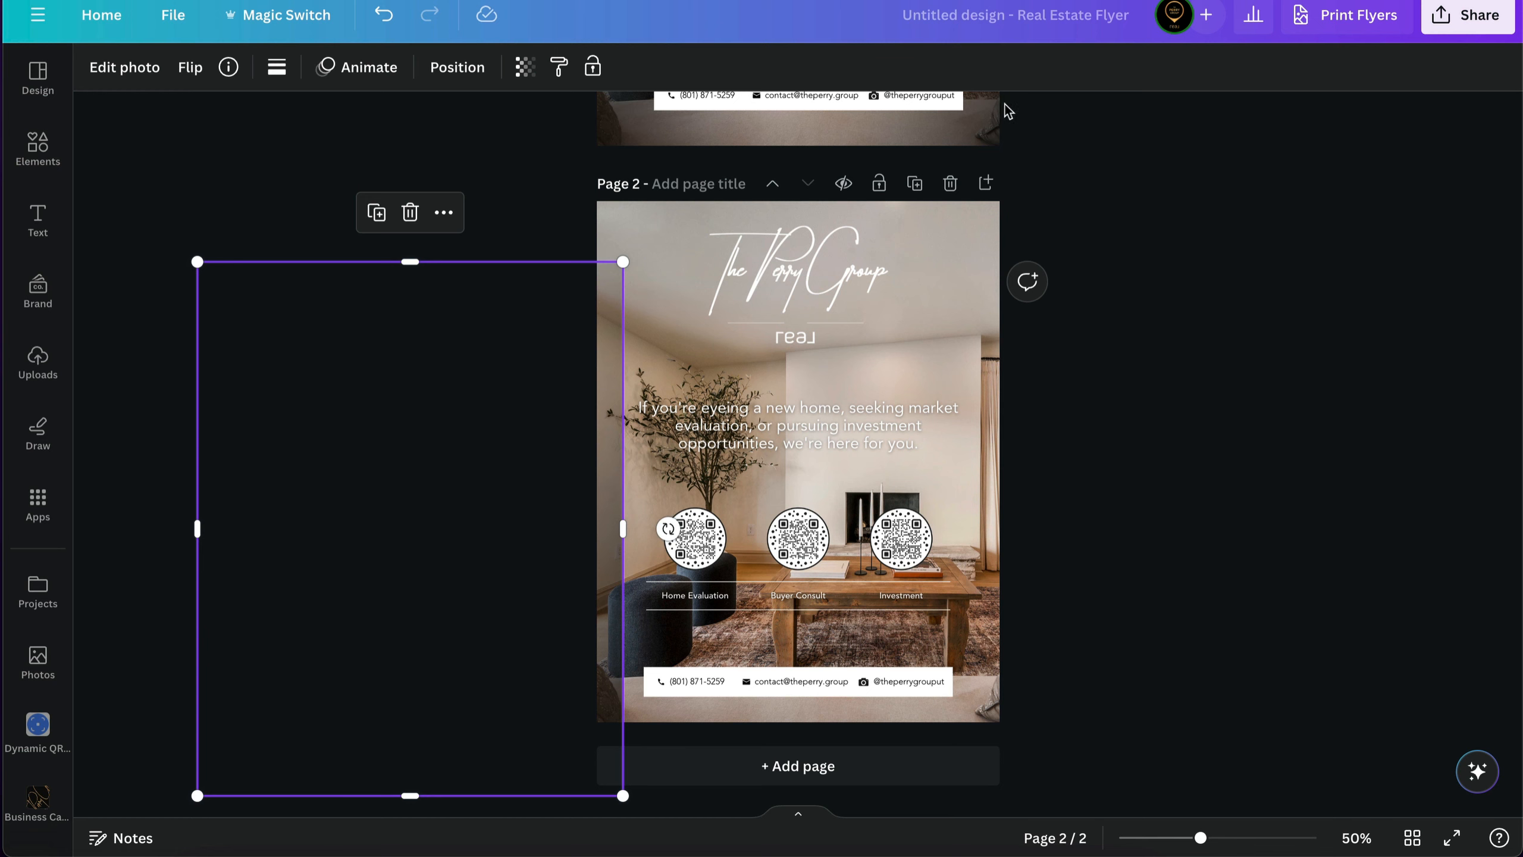
left_click(457, 67)
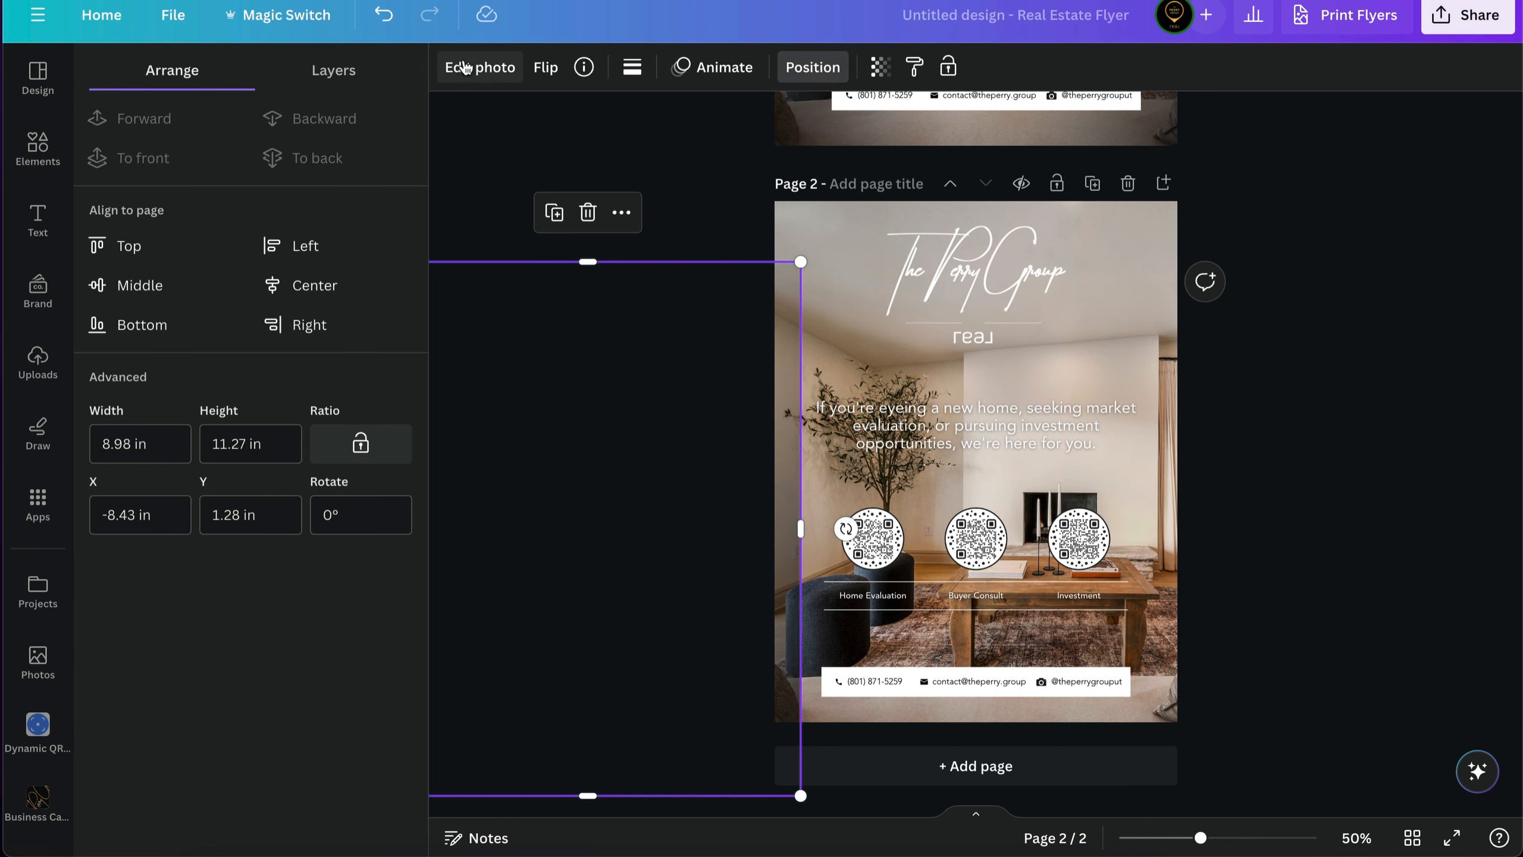
left_click(140, 285)
left_click(313, 285)
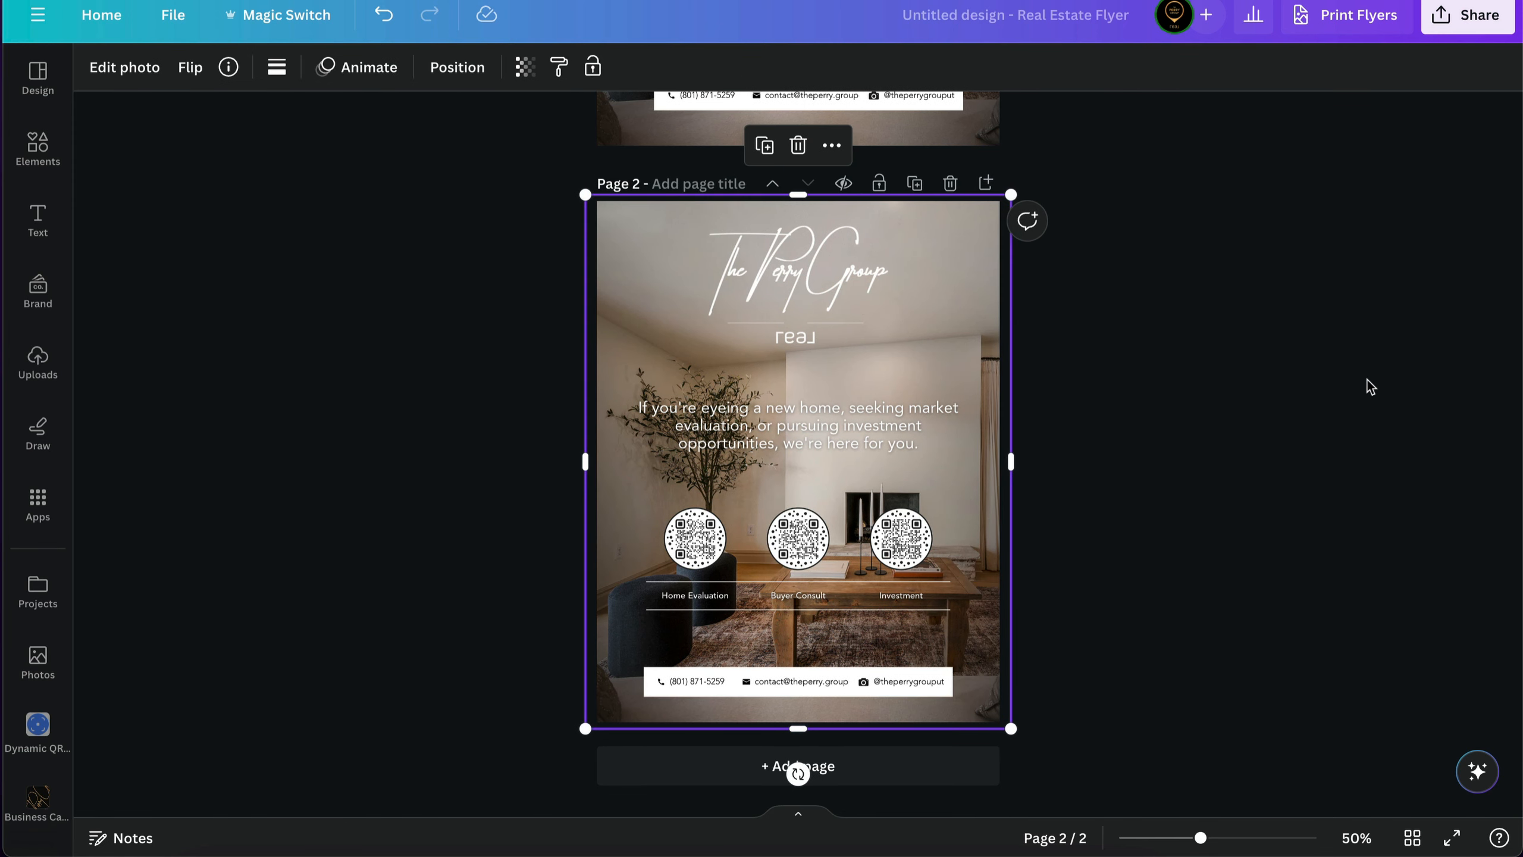